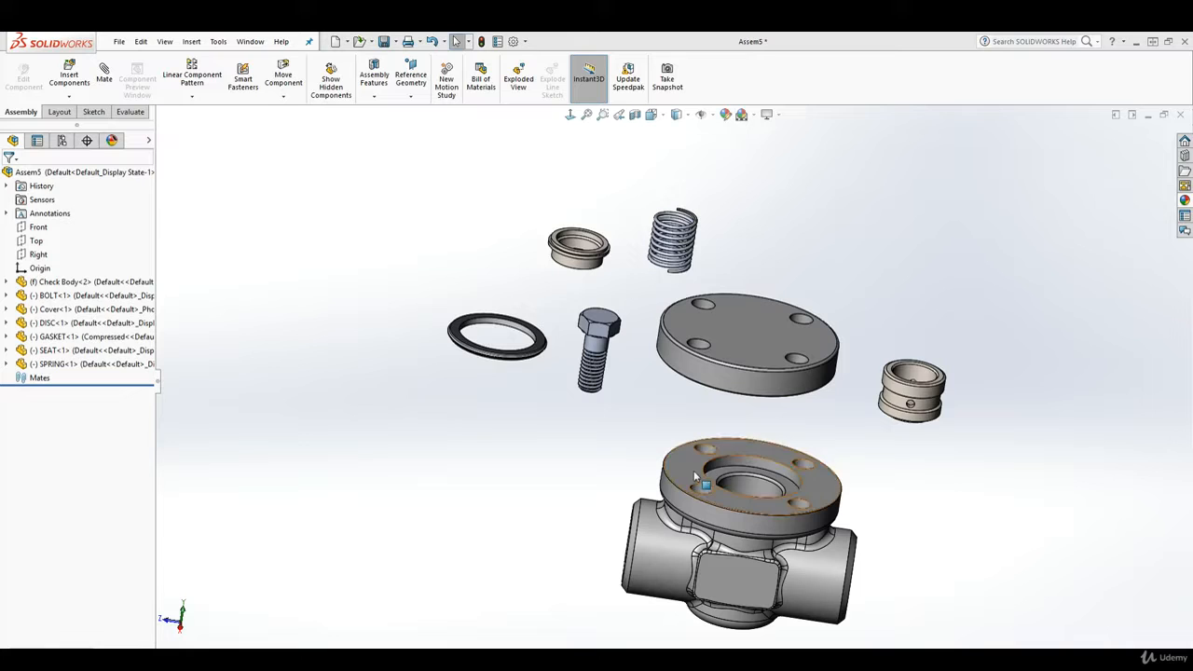
scroll(839, 543, down, 2)
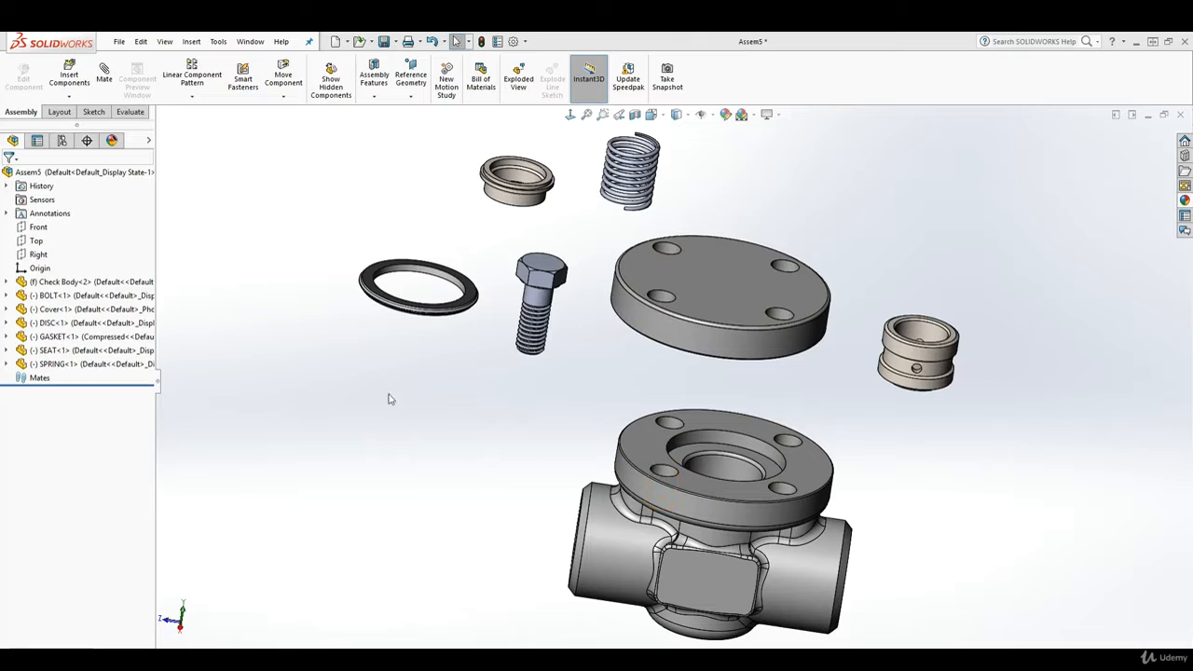
click(105, 73)
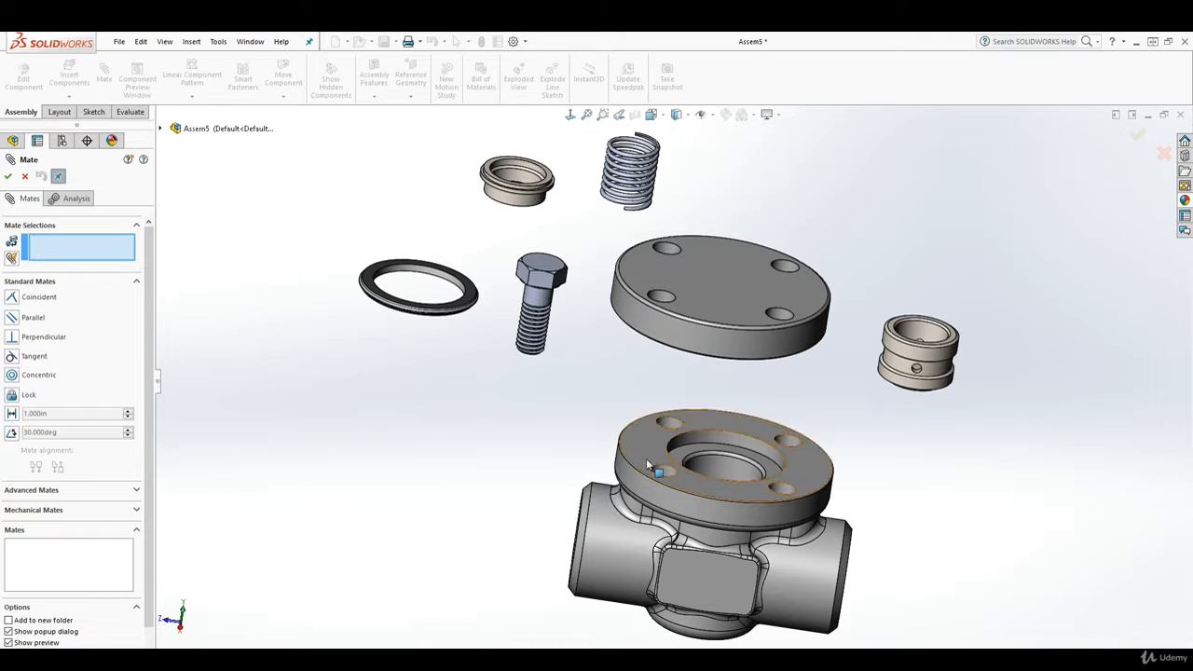
middle_drag(476, 456, 483, 392)
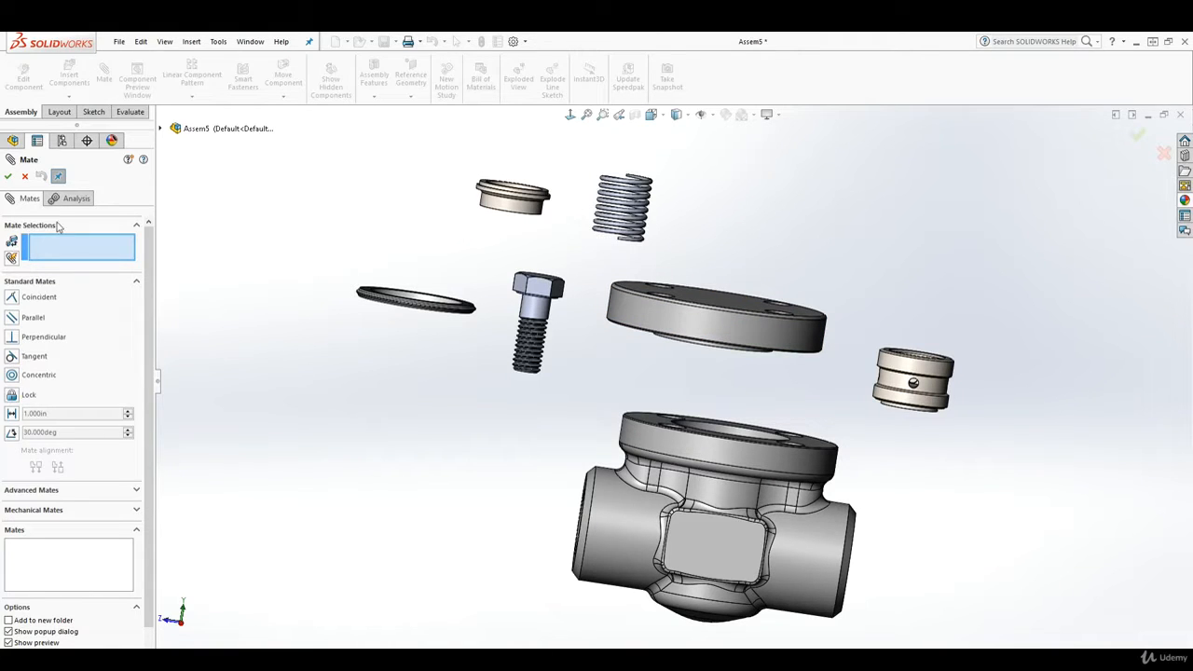
click(25, 178)
middle_drag(633, 358, 647, 481)
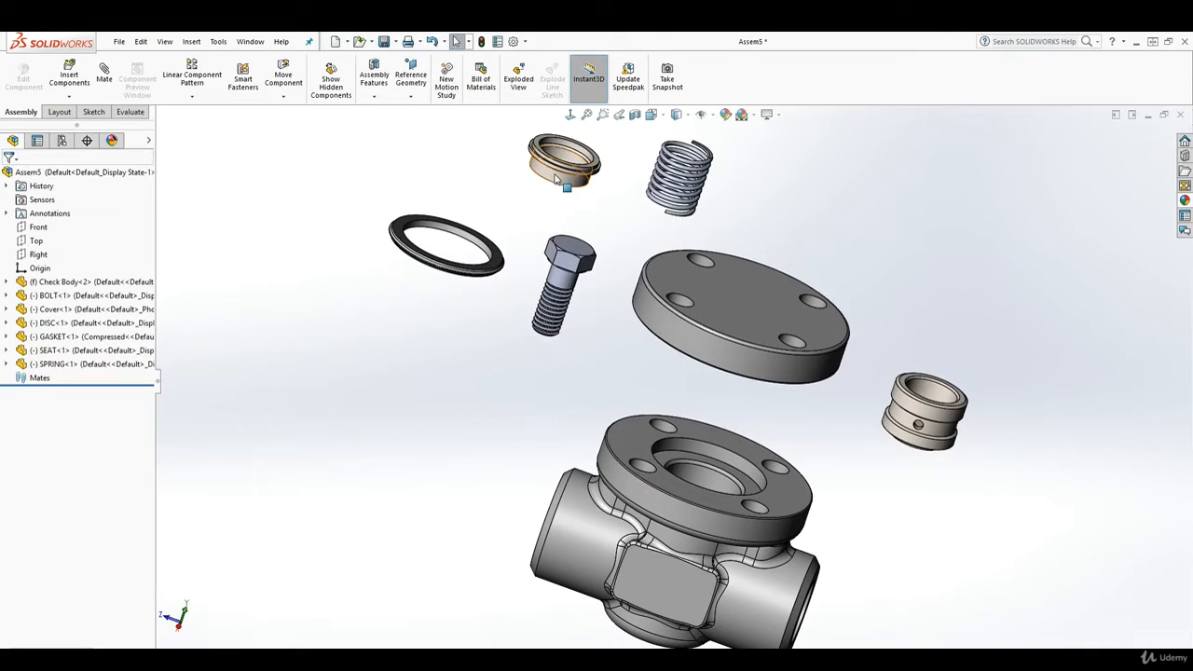
mouse_move(688, 473)
middle_down()
mouse_move(666, 533)
mouse_move(689, 536)
mouse_move(698, 335)
middle_up()
scroll(702, 473, down, 2)
scroll(695, 496, up, 3)
scroll(623, 224, down, 2)
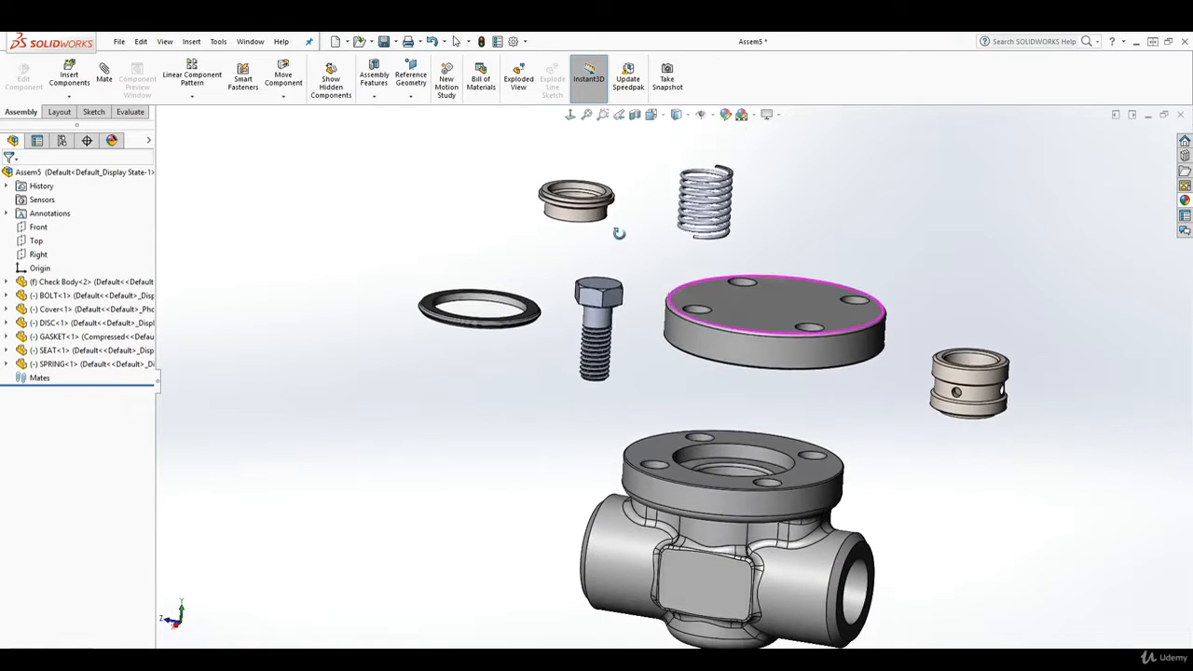
middle_drag(619, 233, 602, 228)
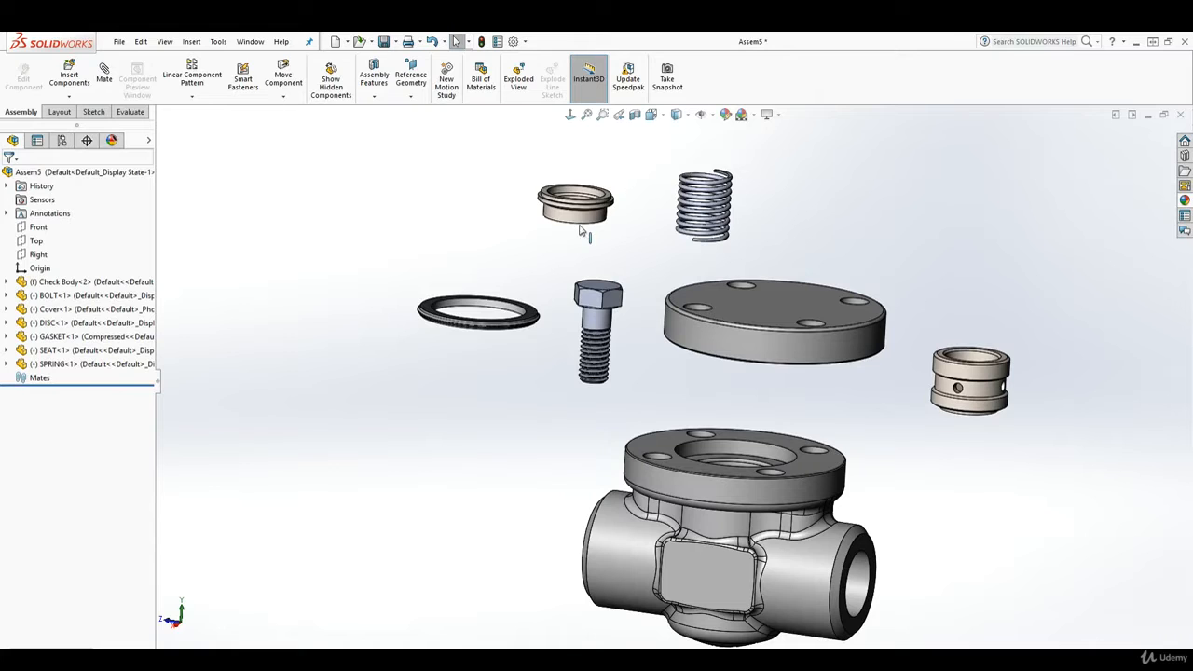
click(586, 218)
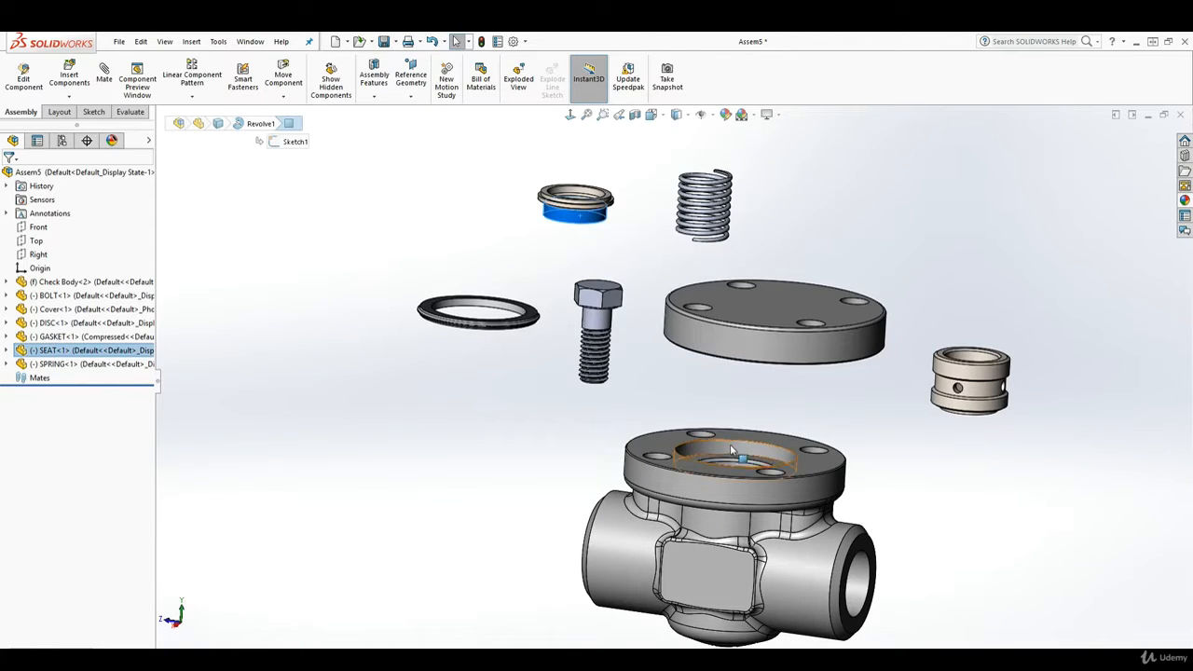
scroll(730, 444, down, 3)
scroll(736, 456, up, 2)
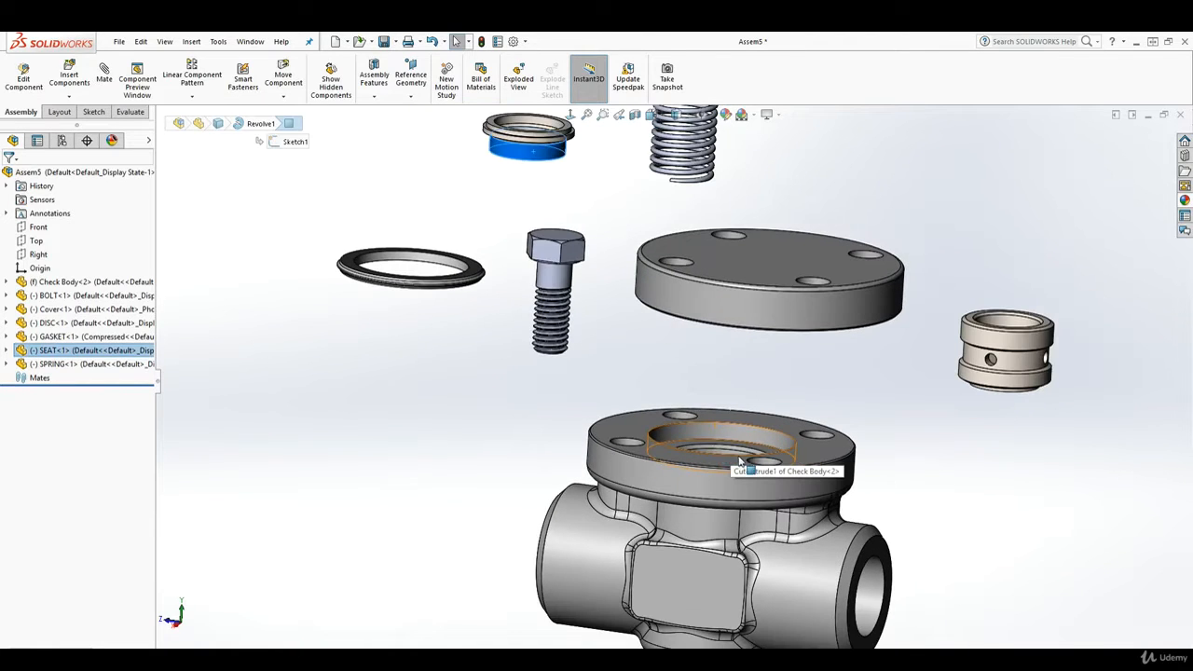
ctrl+click(700, 428)
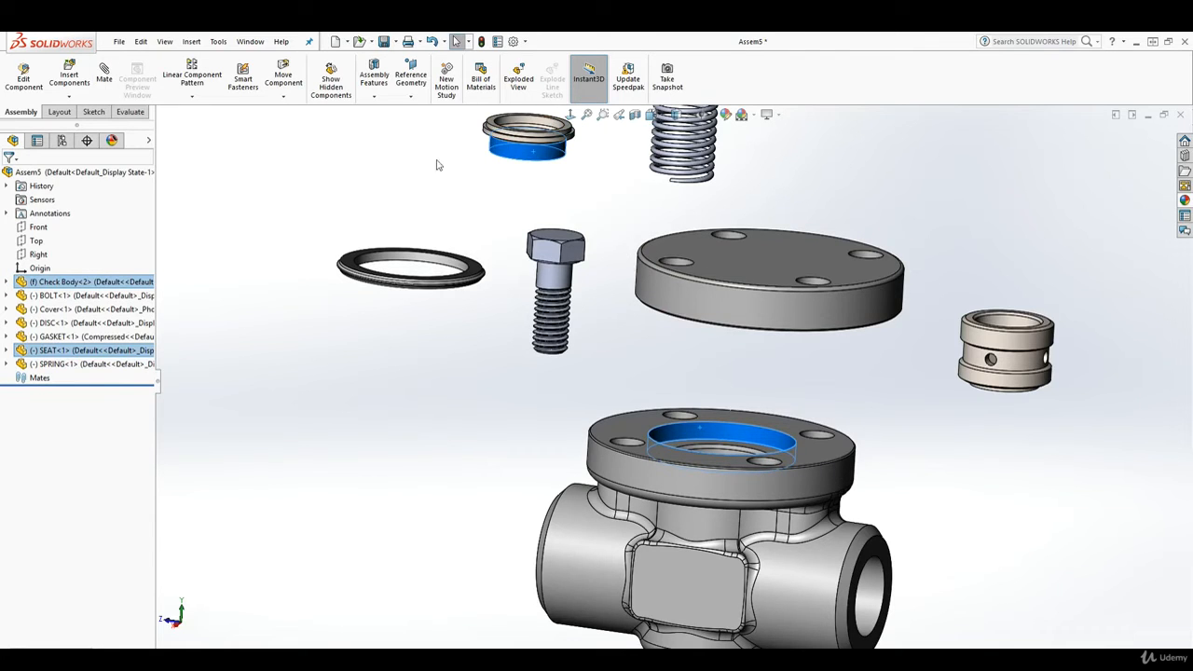
key(Escape)
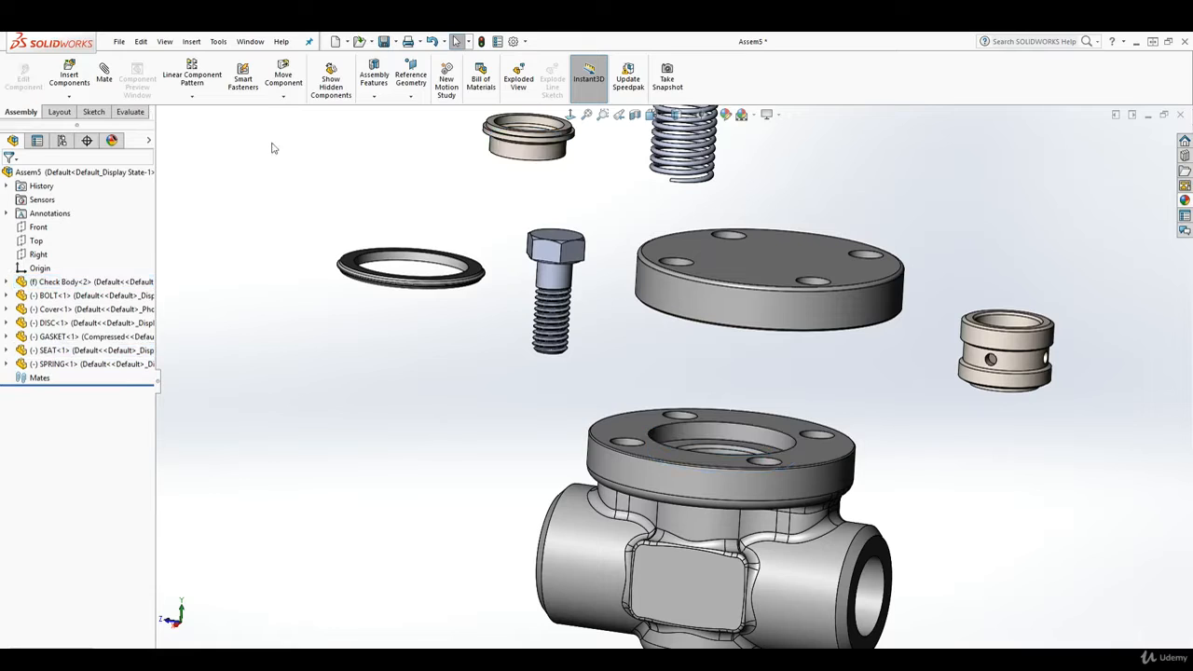
click(545, 157)
ctrl+click(713, 425)
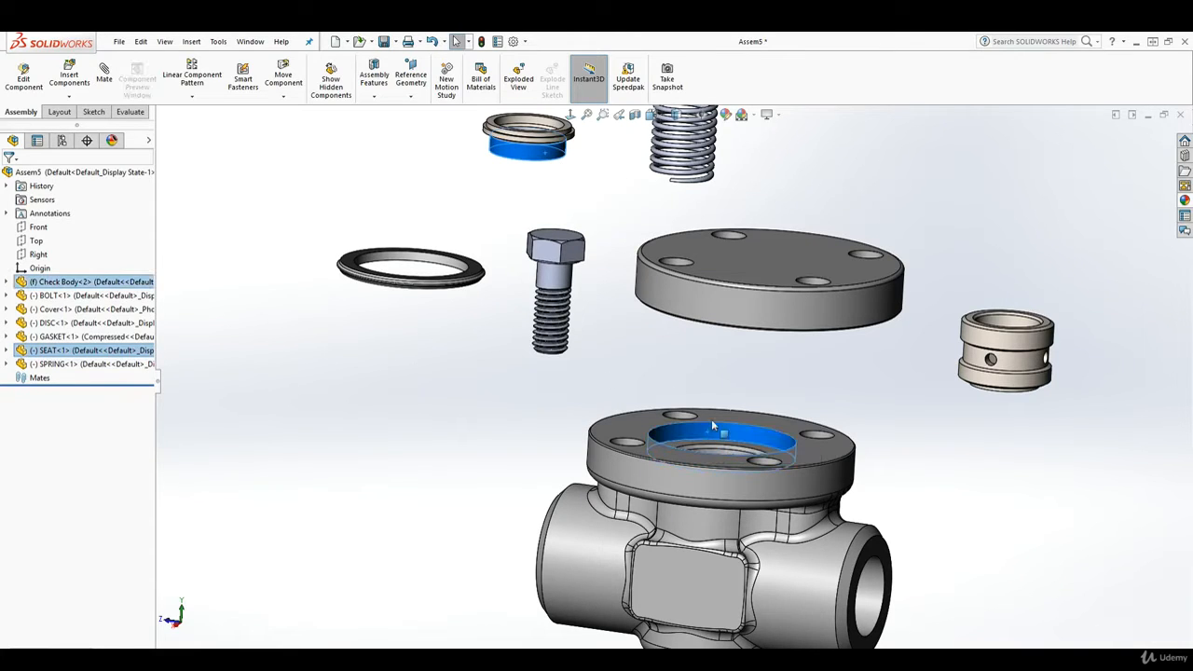
click(103, 75)
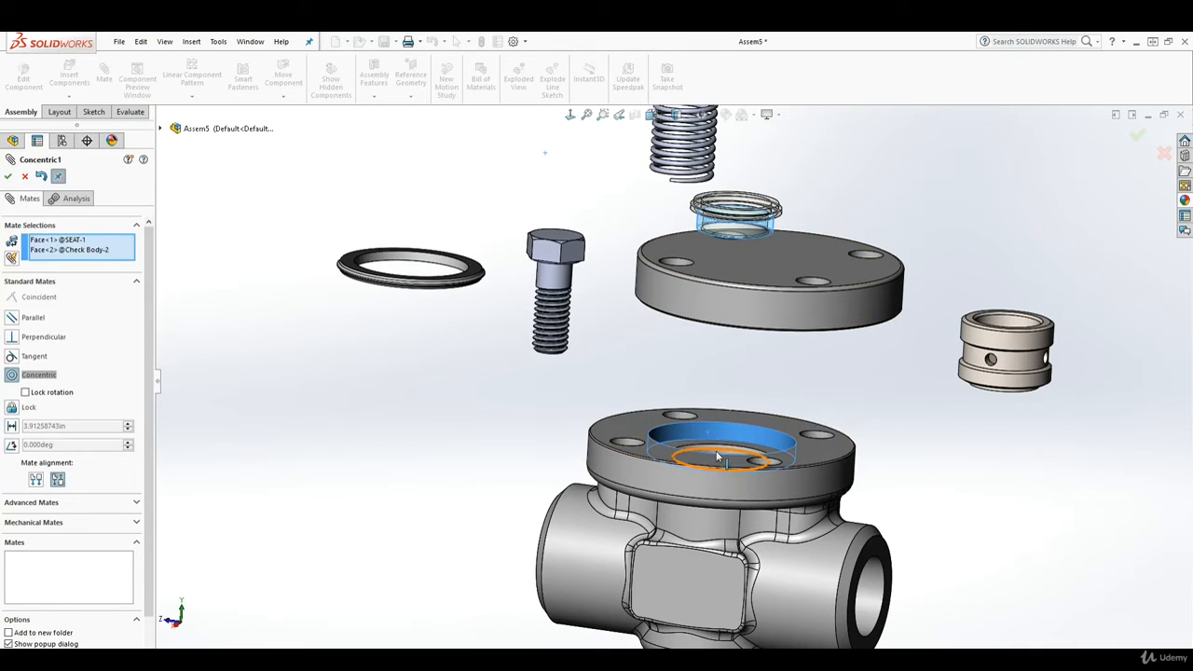
middle_drag(807, 394, 773, 405)
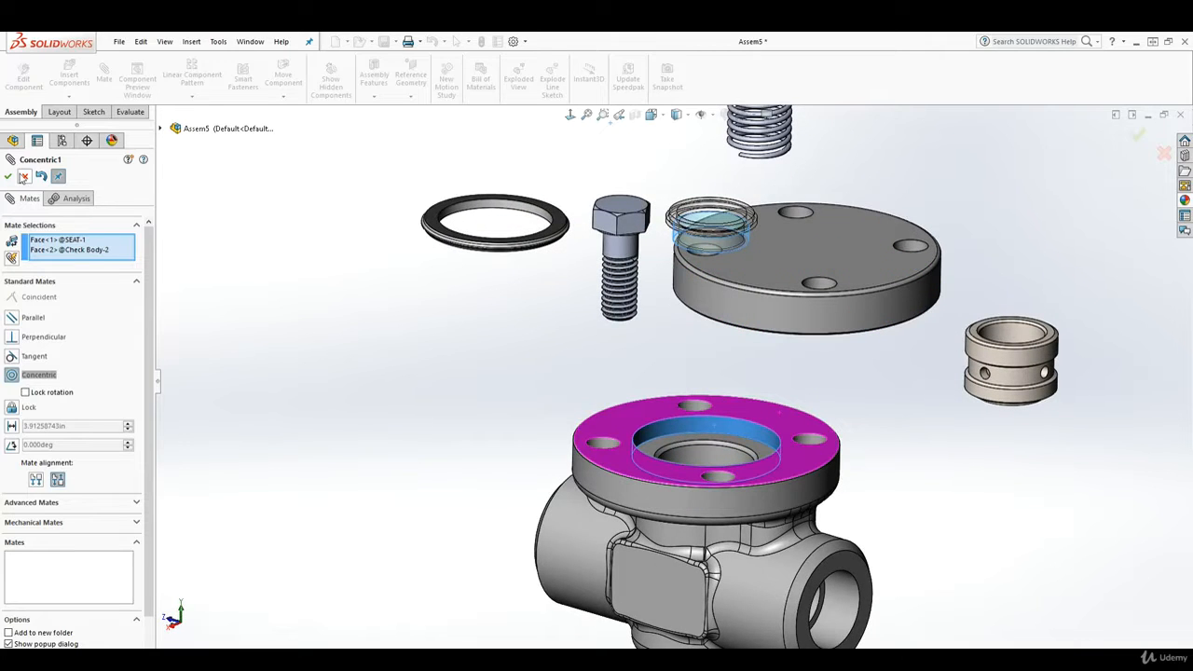
click(25, 178)
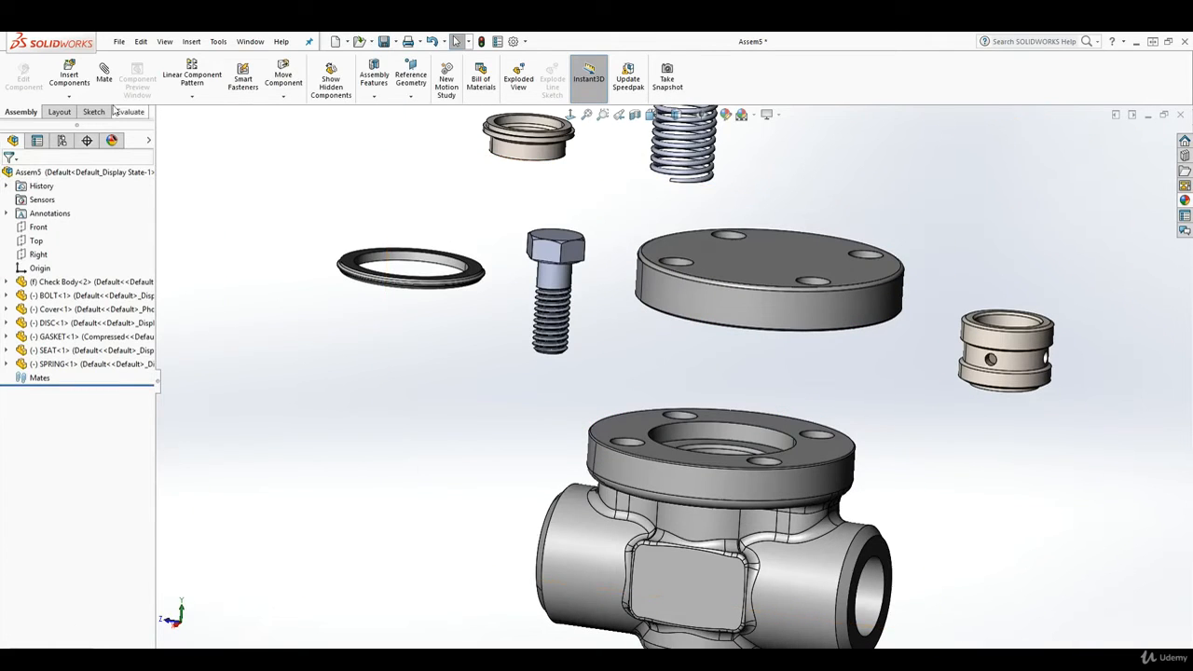
- Add a concentric mate between the seat's lower outer cylindrical face and the wall of the recess in the check body's flange
click(104, 74)
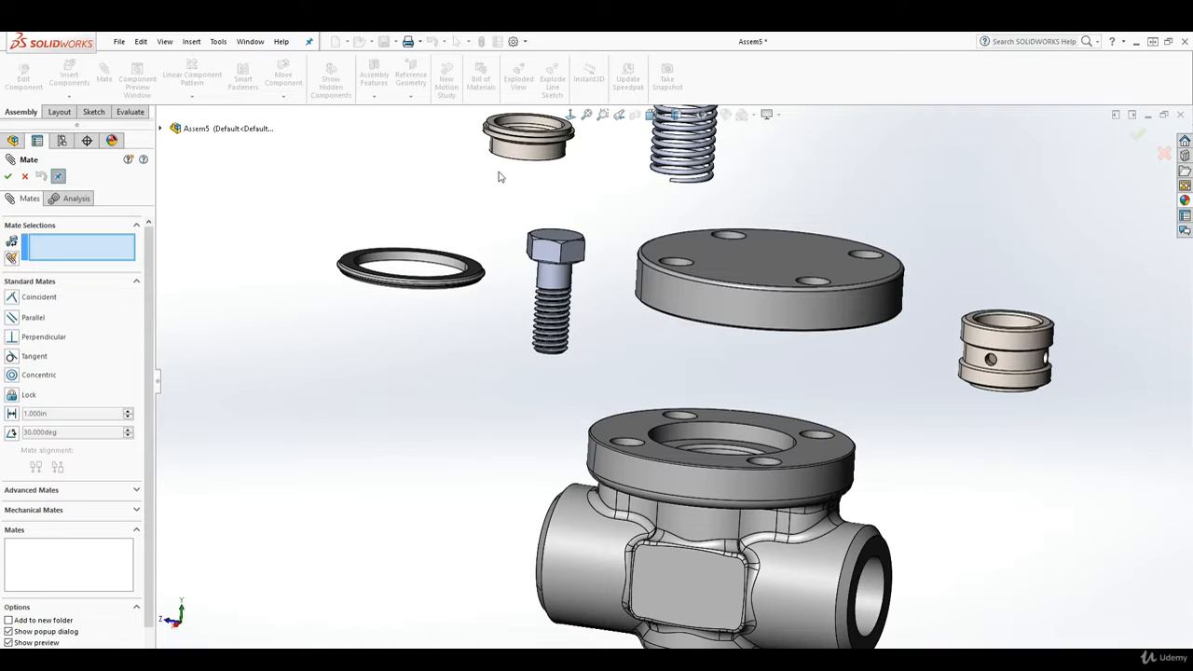
click(529, 153)
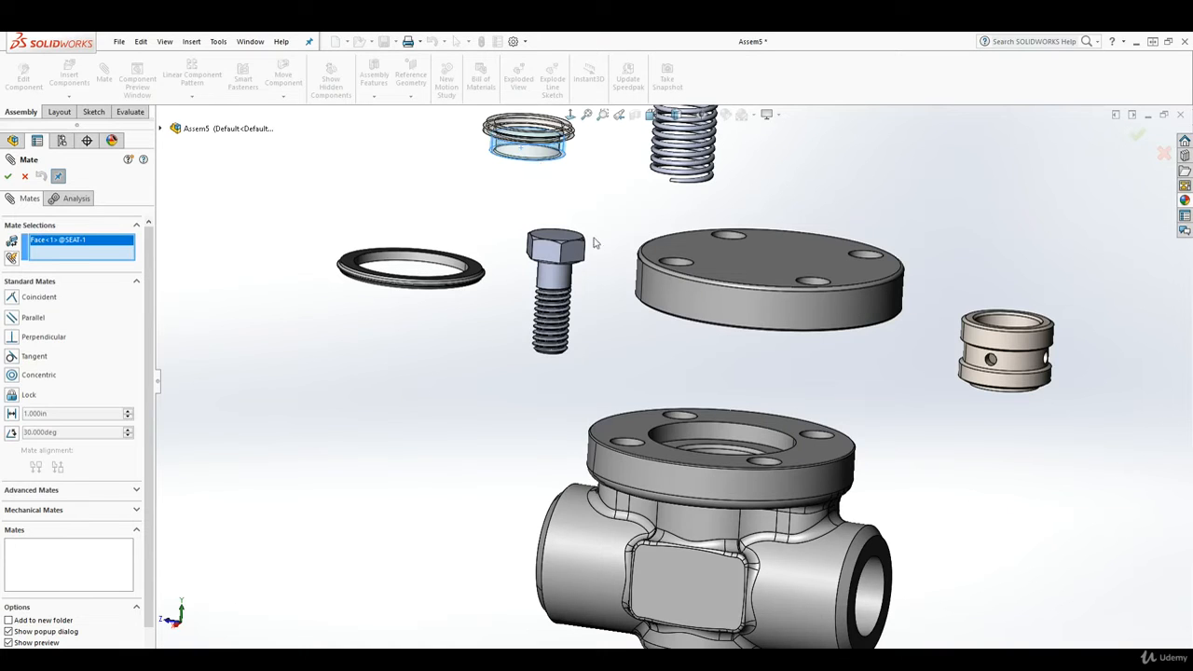
click(696, 436)
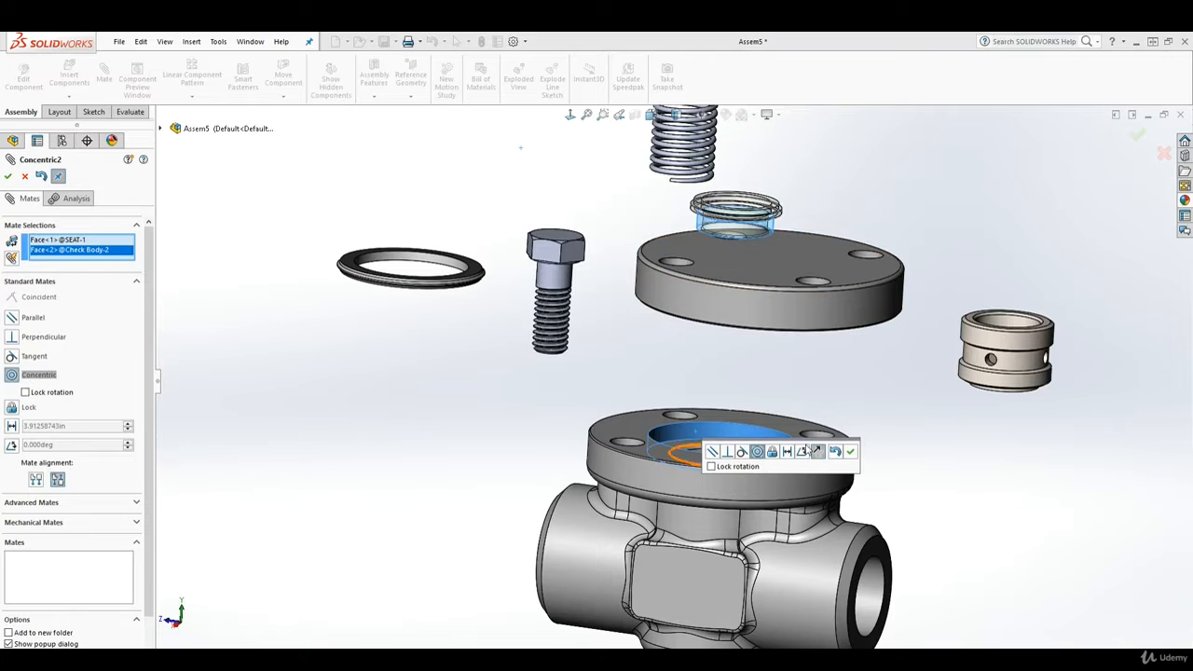
click(850, 454)
- Slide the seat down to the check body's opening and back up along its axis to test its remaining freedom of movement
middle_drag(850, 454, 846, 498)
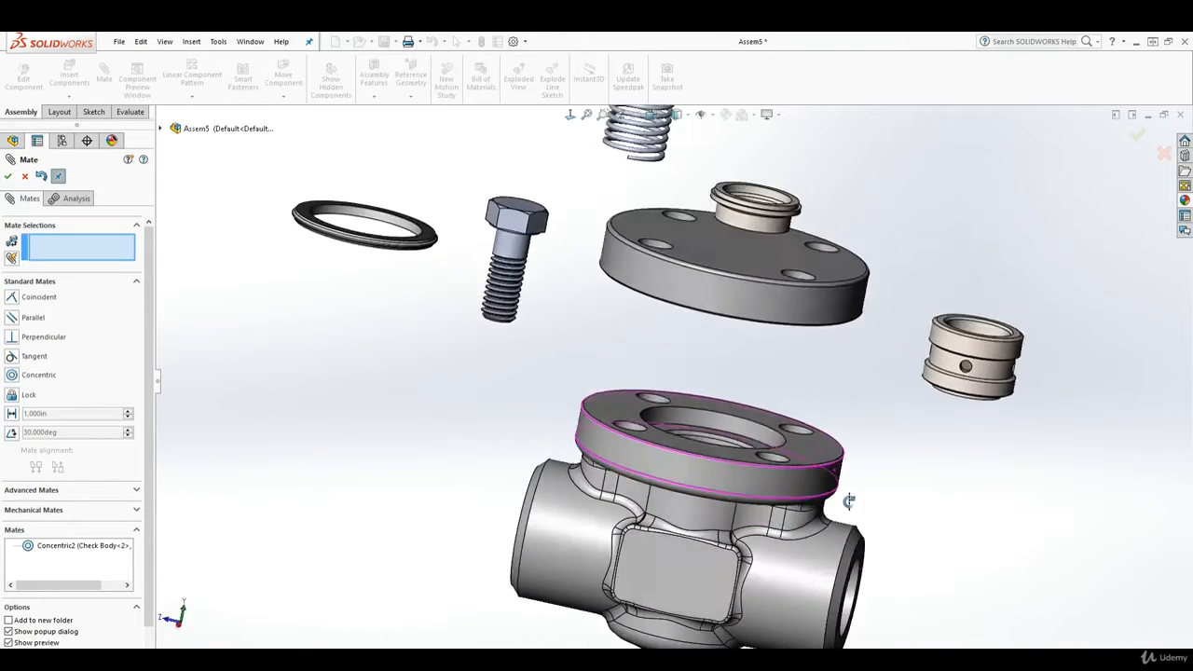
drag(752, 224, 713, 421)
middle_drag(901, 504, 717, 500)
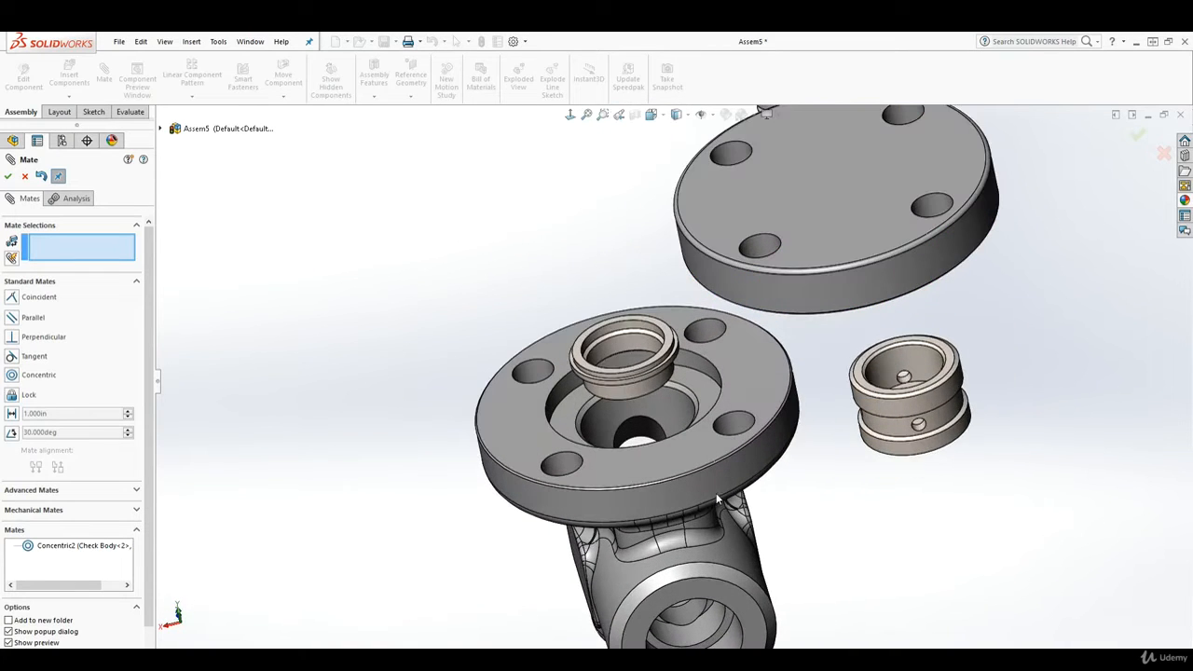
drag(632, 394, 561, 400)
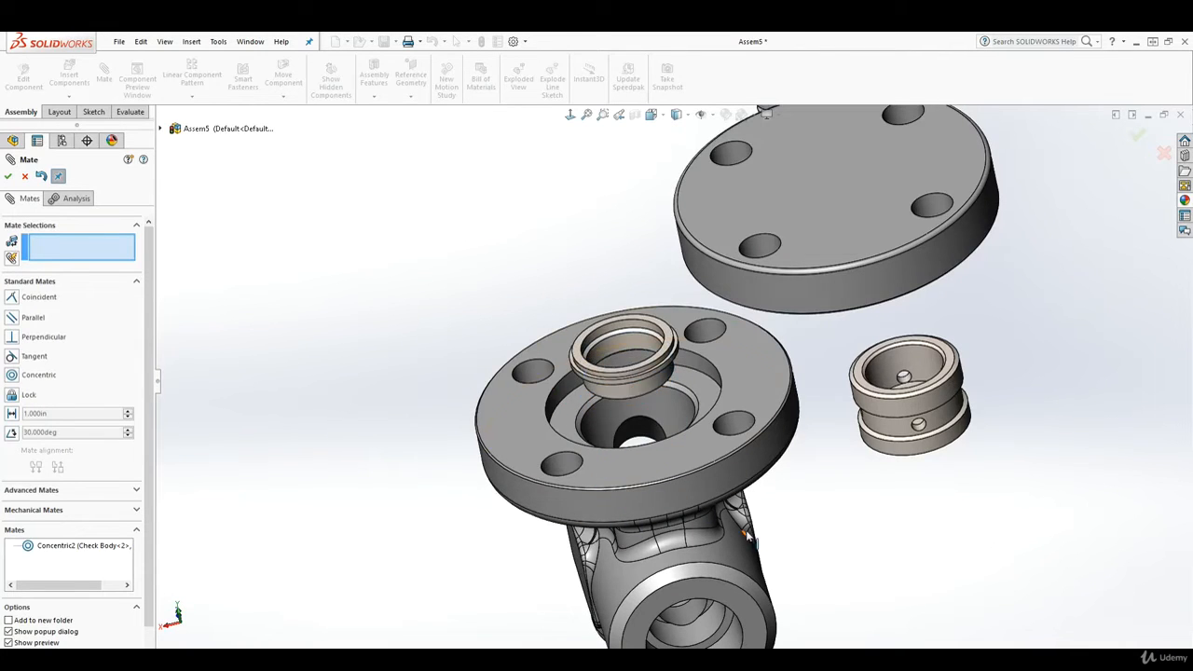
middle_drag(561, 401, 876, 484)
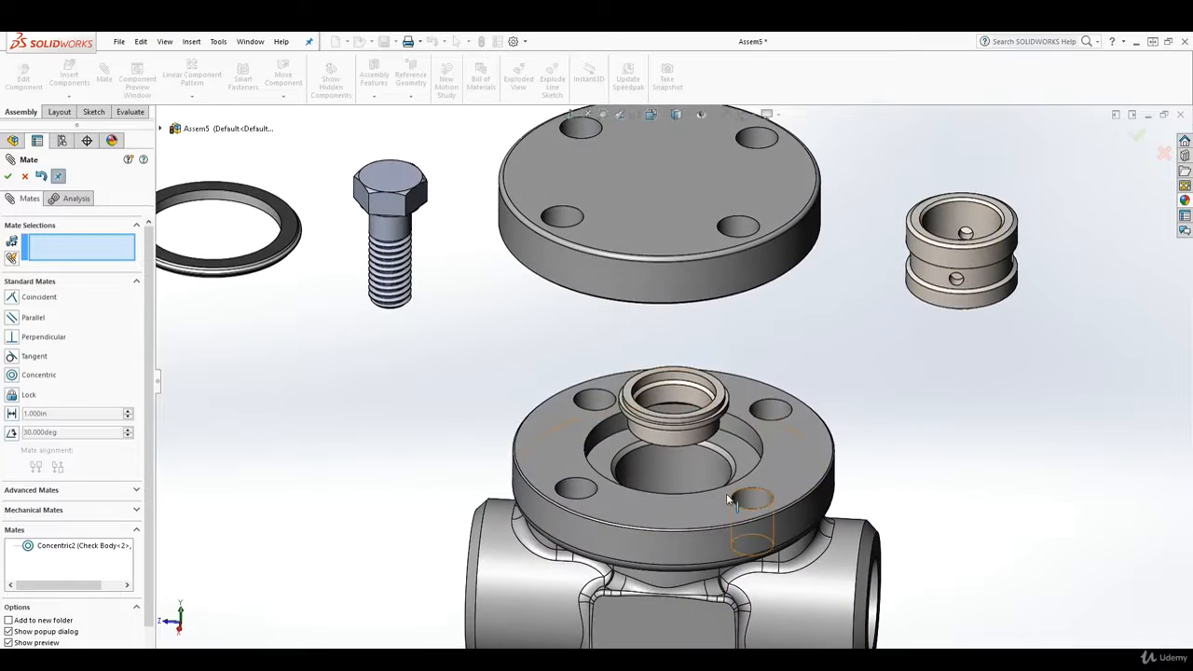
scroll(730, 486, up, 2)
middle_drag(730, 486, 782, 424)
scroll(681, 399, down, 3)
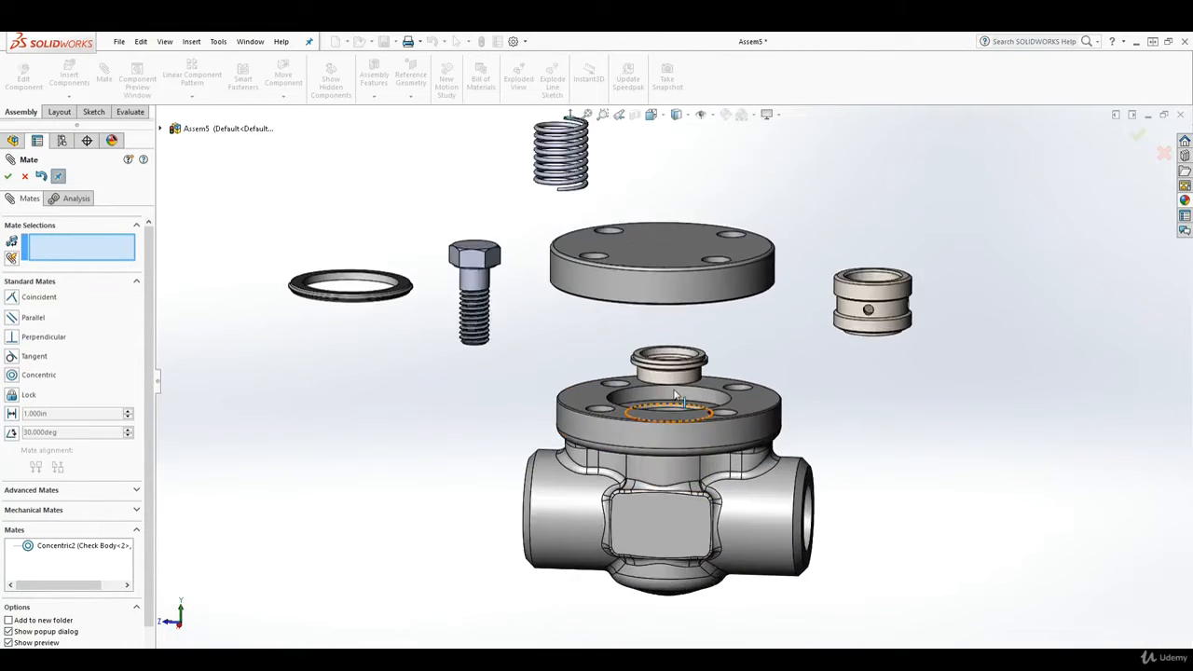
middle_drag(707, 388, 686, 398)
scroll(692, 317, down, 4)
drag(623, 356, 615, 190)
- Add a coincident mate between the underside of the seat's flange and the annular ledge inside the check body's bore, and finish mating
middle_drag(652, 285, 687, 224)
scroll(692, 359, up, 5)
scroll(694, 362, down, 3)
scroll(638, 331, down, 2)
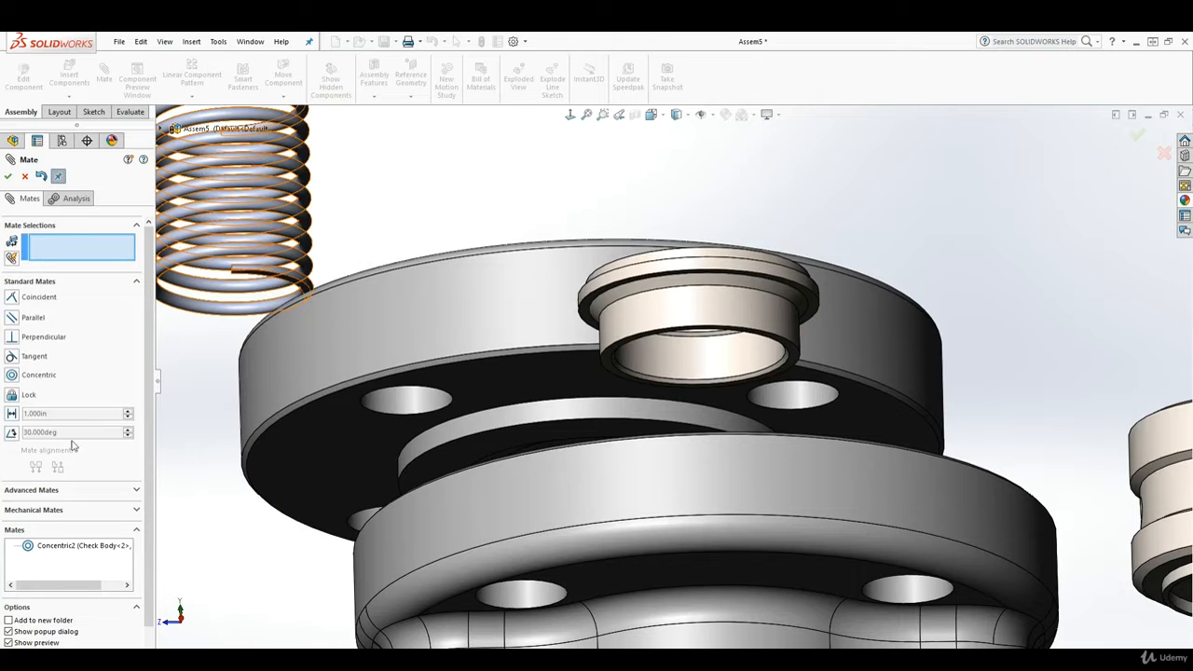
click(596, 307)
middle_drag(622, 347, 639, 457)
scroll(609, 497, up, 4)
scroll(629, 502, down, 3)
scroll(702, 522, down, 3)
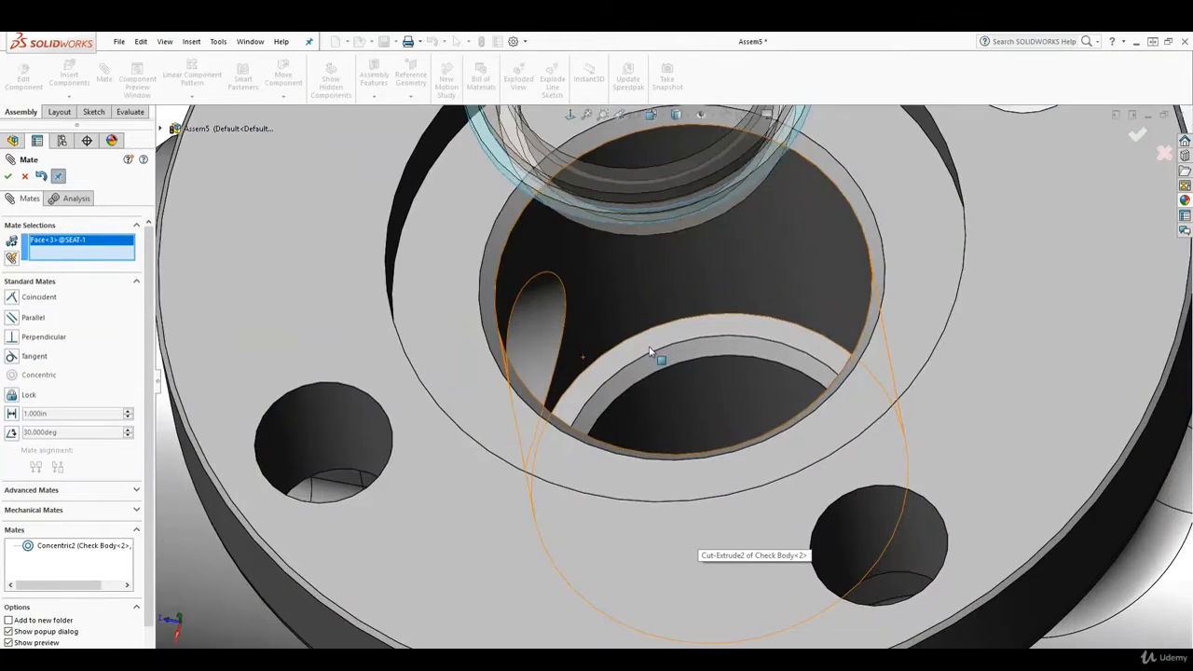
click(635, 350)
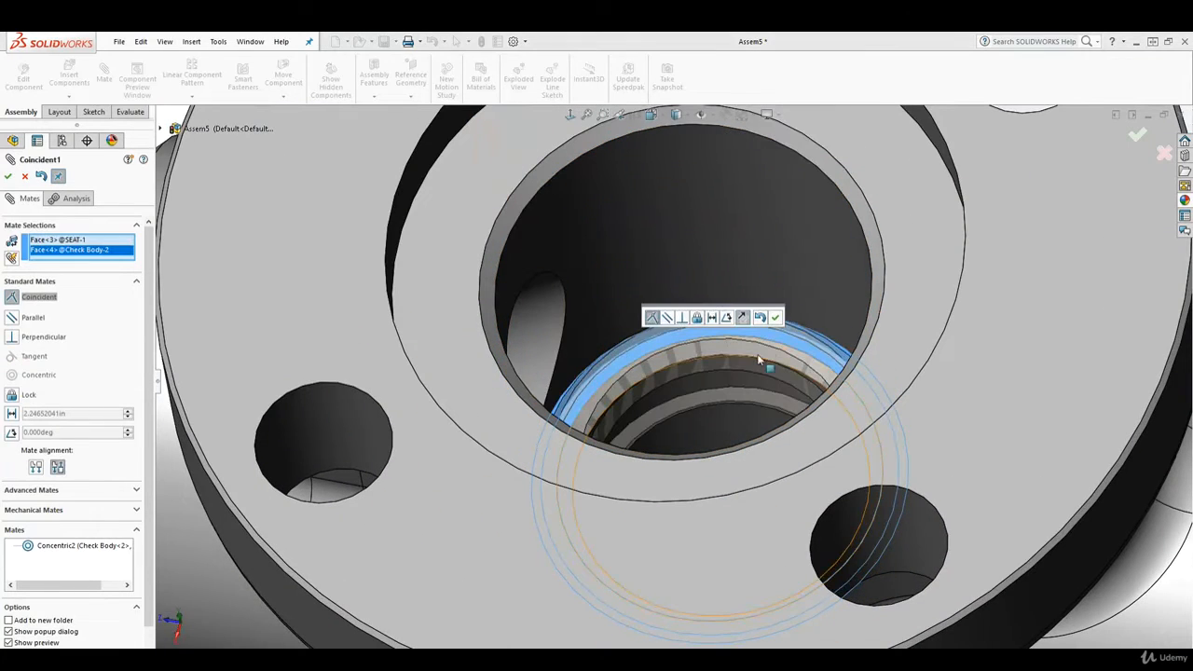
click(774, 319)
scroll(804, 378, up, 3)
middle_drag(807, 419, 807, 347)
scroll(807, 347, down, 1)
click(8, 175)
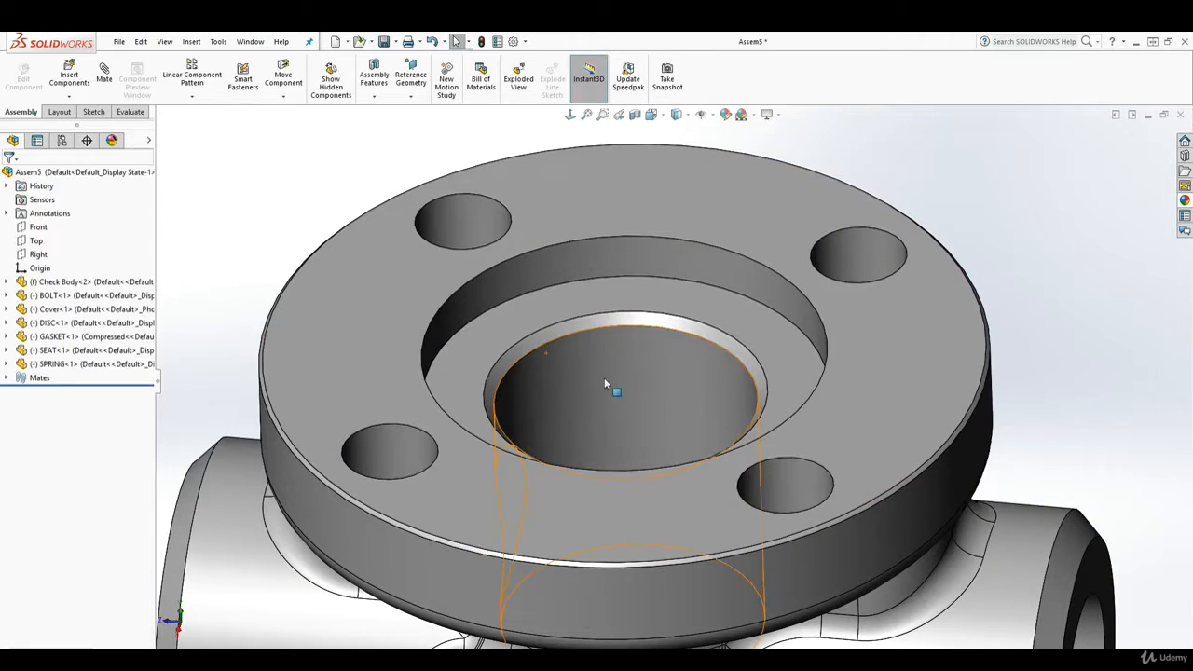
- Create a planar section view of the assembly through the Right plane with zero offset
scroll(633, 410, up, 3)
scroll(665, 438, up, 3)
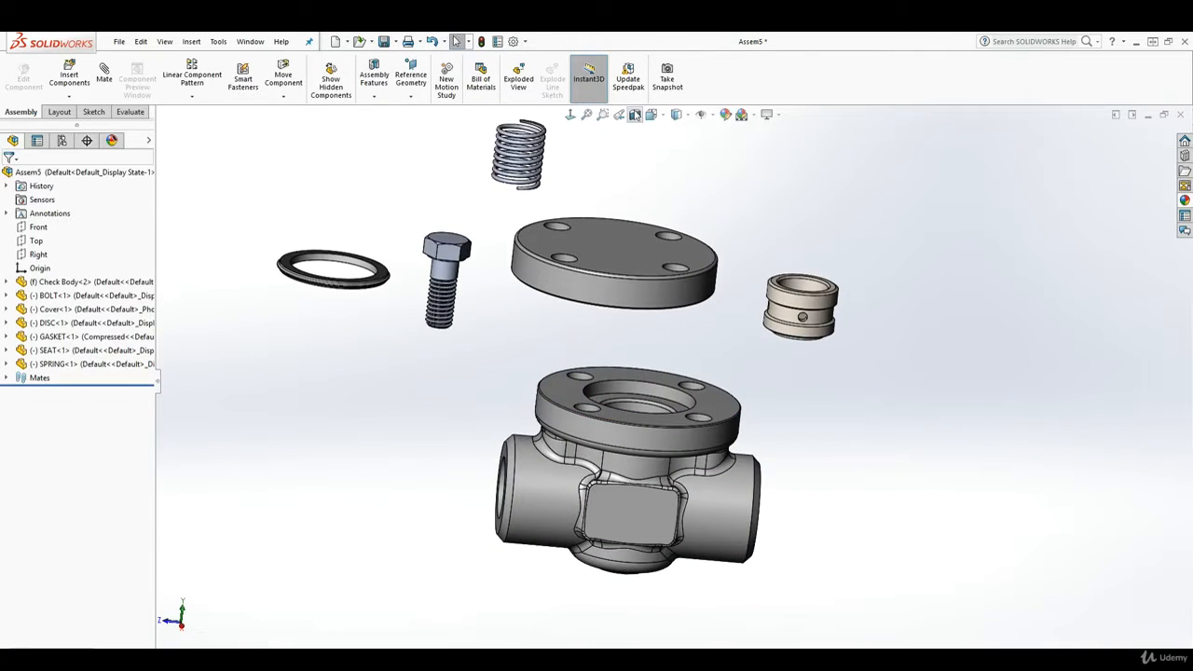
click(635, 114)
click(64, 408)
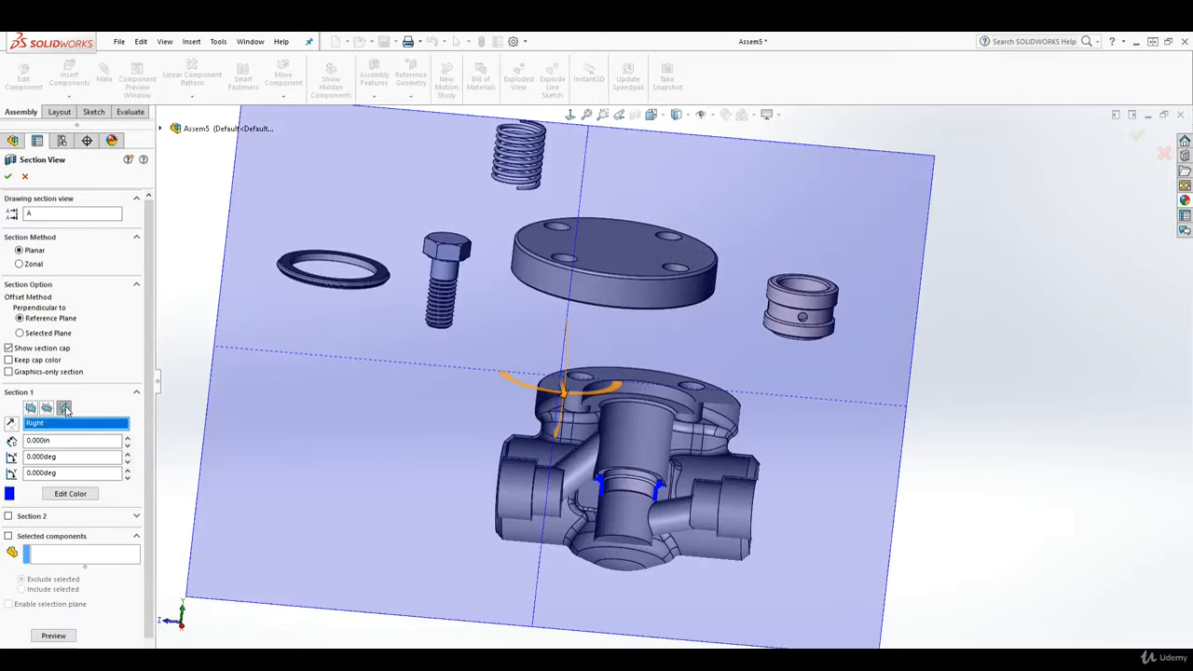
click(8, 176)
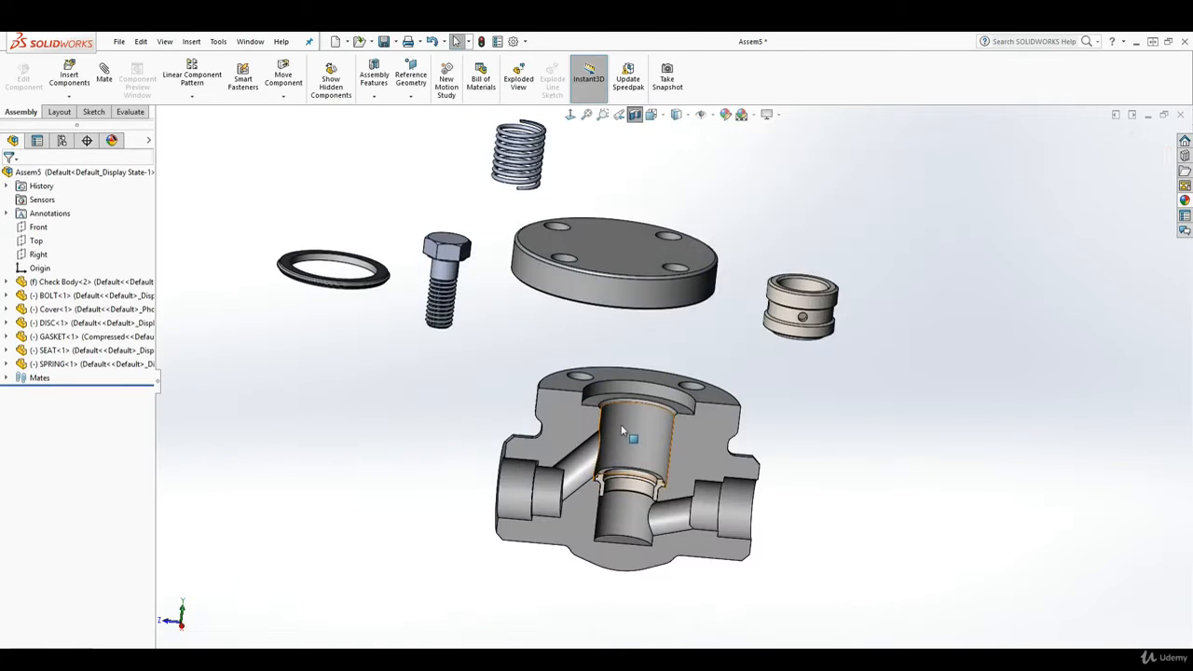
- Examine in the section view how the seat fits against the ledge inside the check body's bore
scroll(610, 430, down, 10)
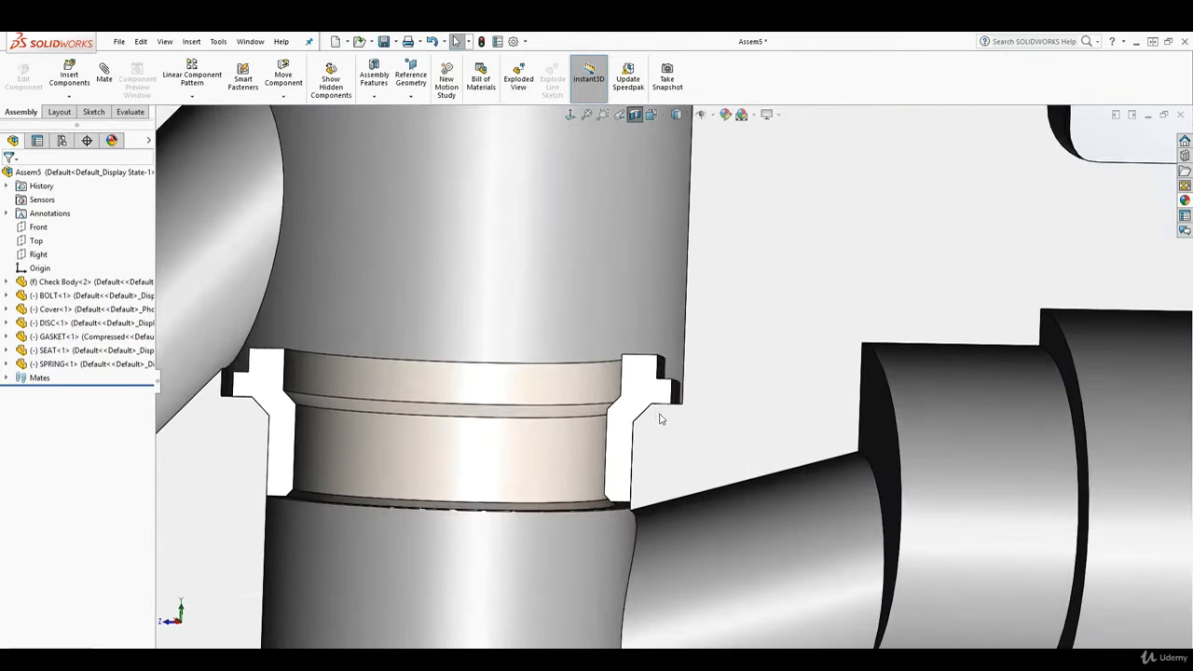
scroll(678, 445, down, 1)
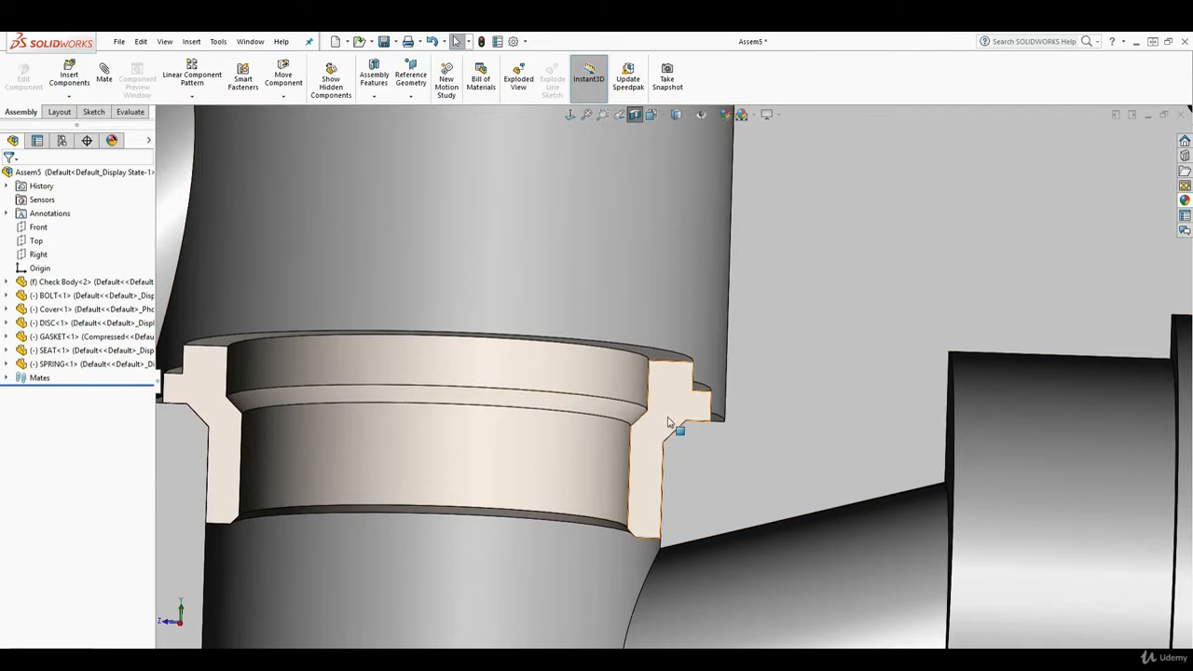
scroll(661, 462, down, 1)
scroll(653, 478, up, 2)
scroll(396, 410, down, 2)
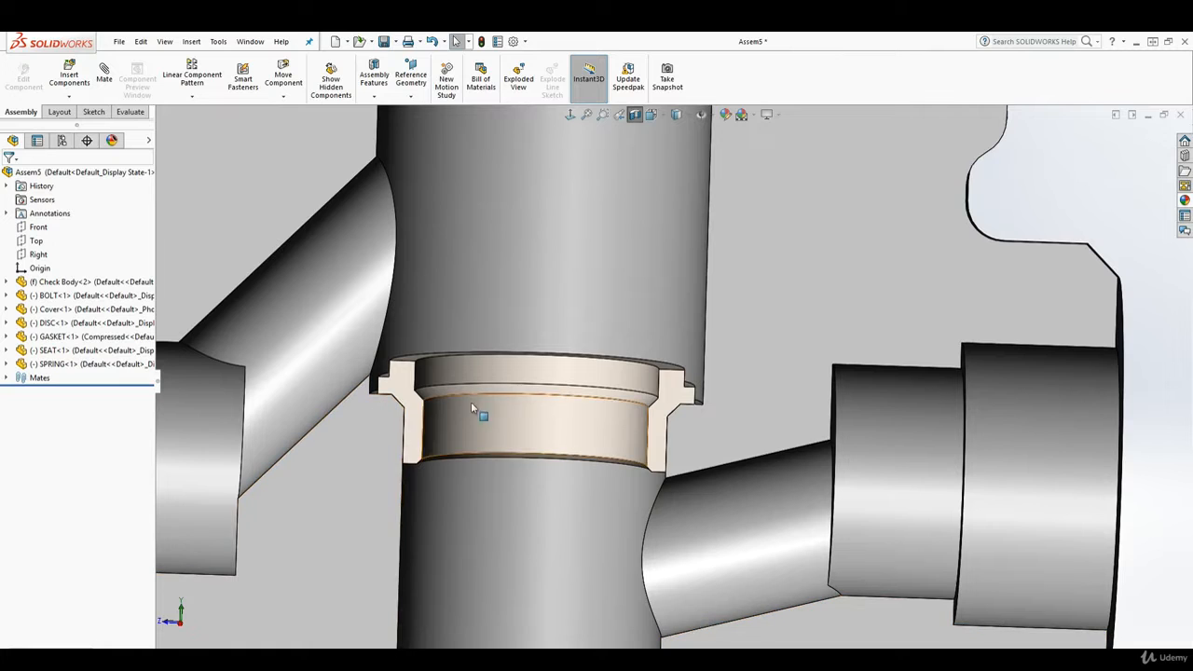
scroll(620, 434, up, 5)
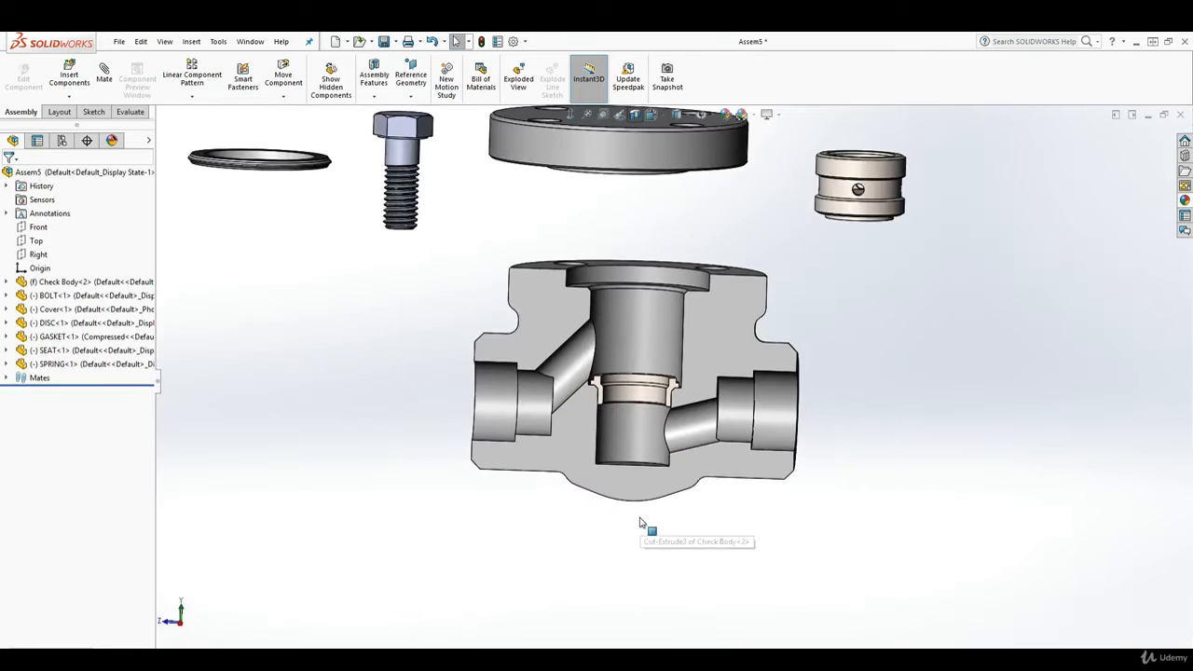
scroll(615, 511, up, 3)
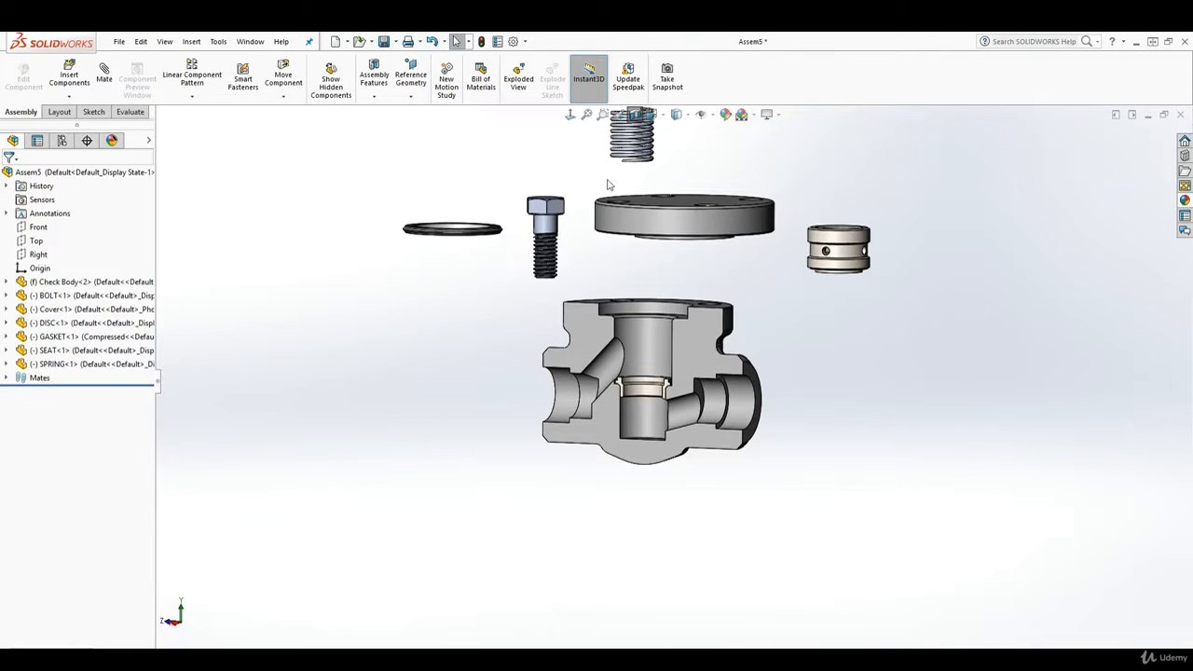
scroll(679, 281, up, 2)
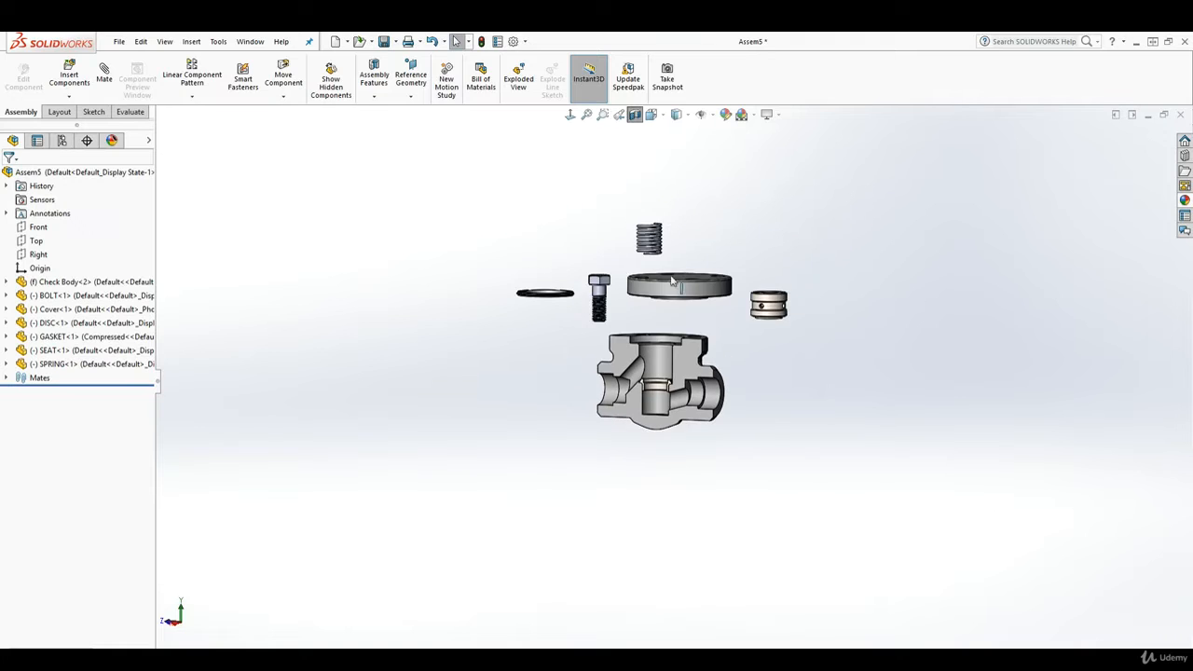
- Add a concentric mate between the disc's cylindrical face and the check body's central bore
scroll(708, 335, down, 4)
scroll(801, 410, up, 2)
scroll(801, 473, down, 1)
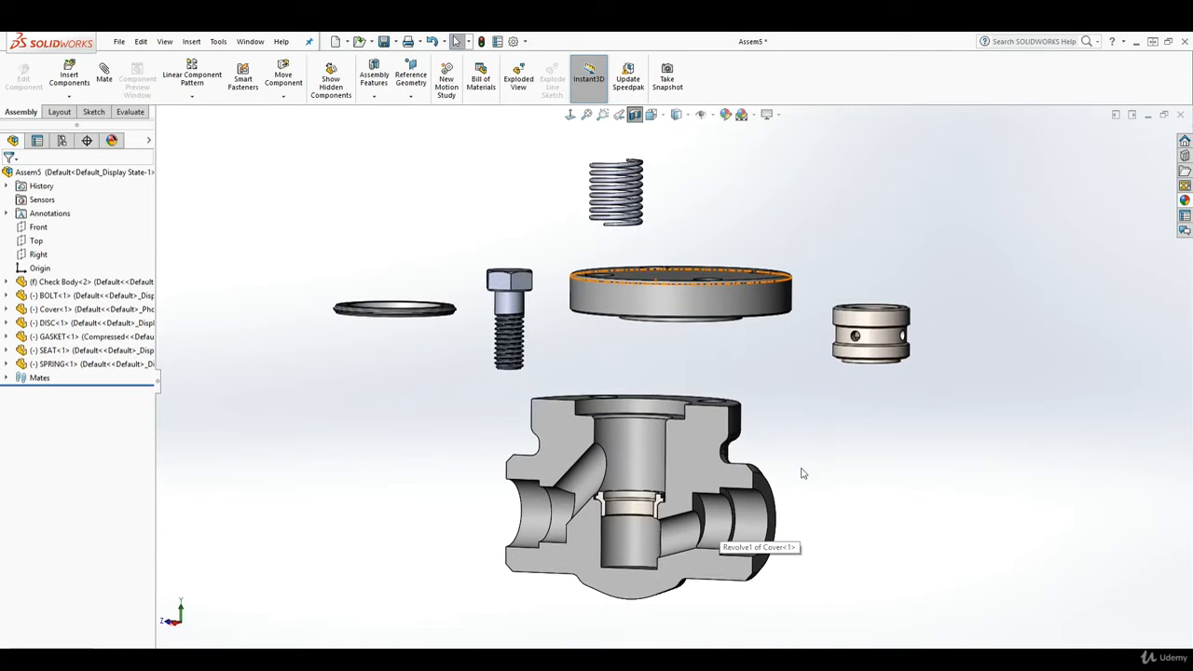
middle_drag(655, 279, 665, 338)
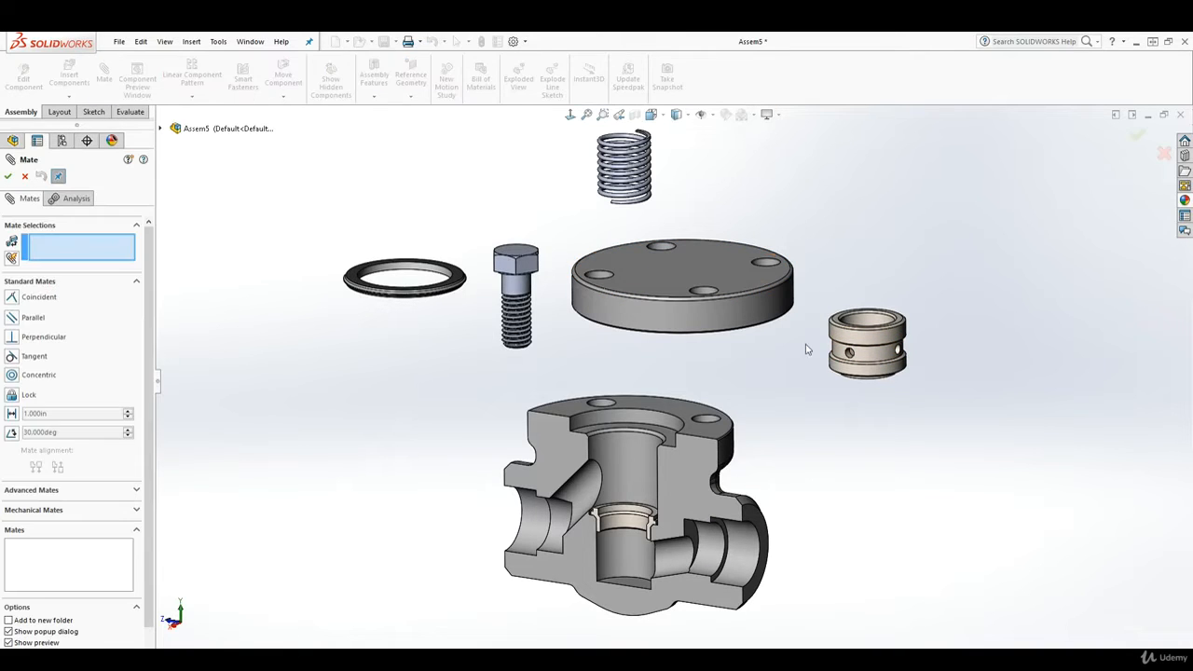
click(876, 371)
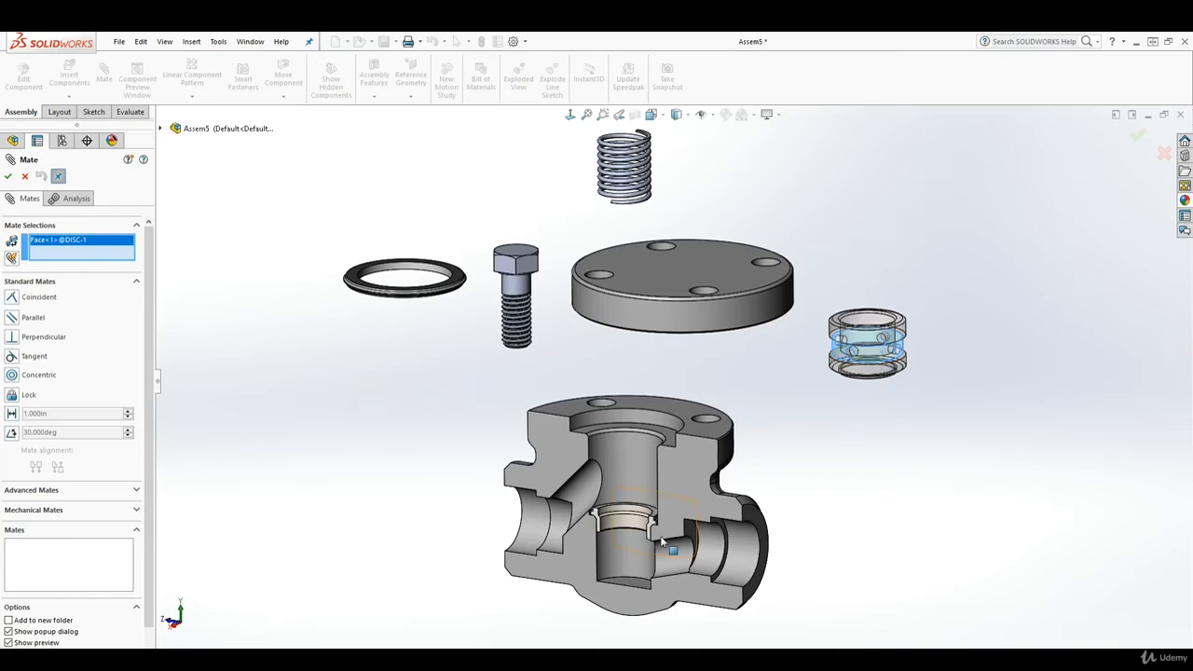
click(622, 466)
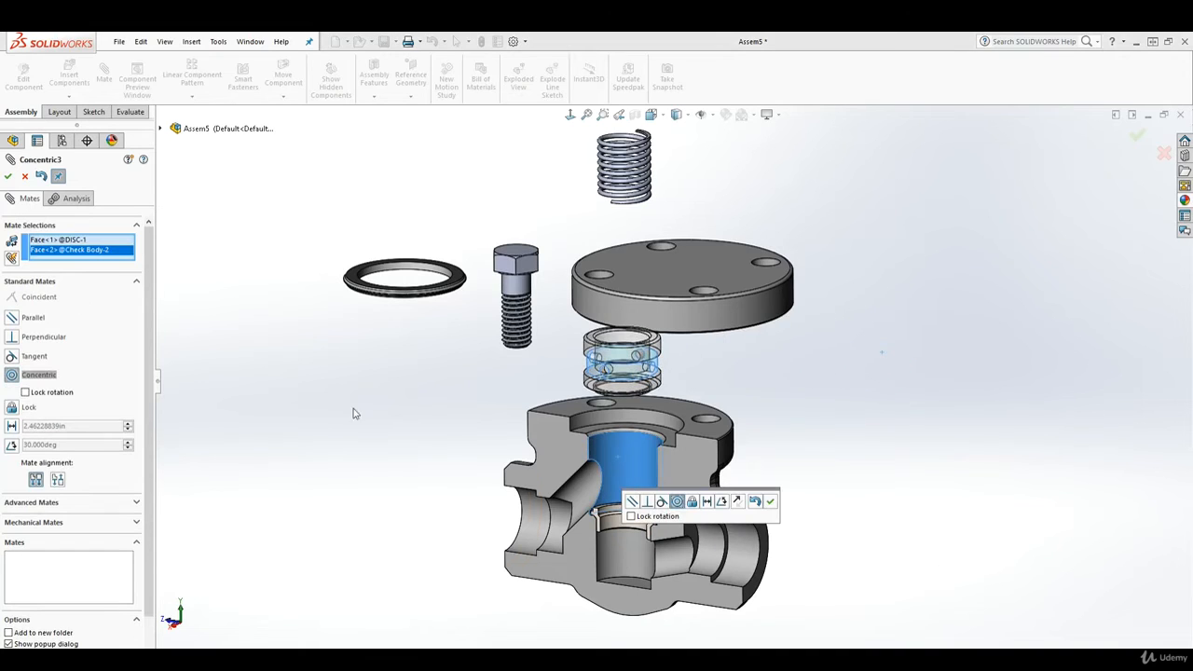
click(9, 177)
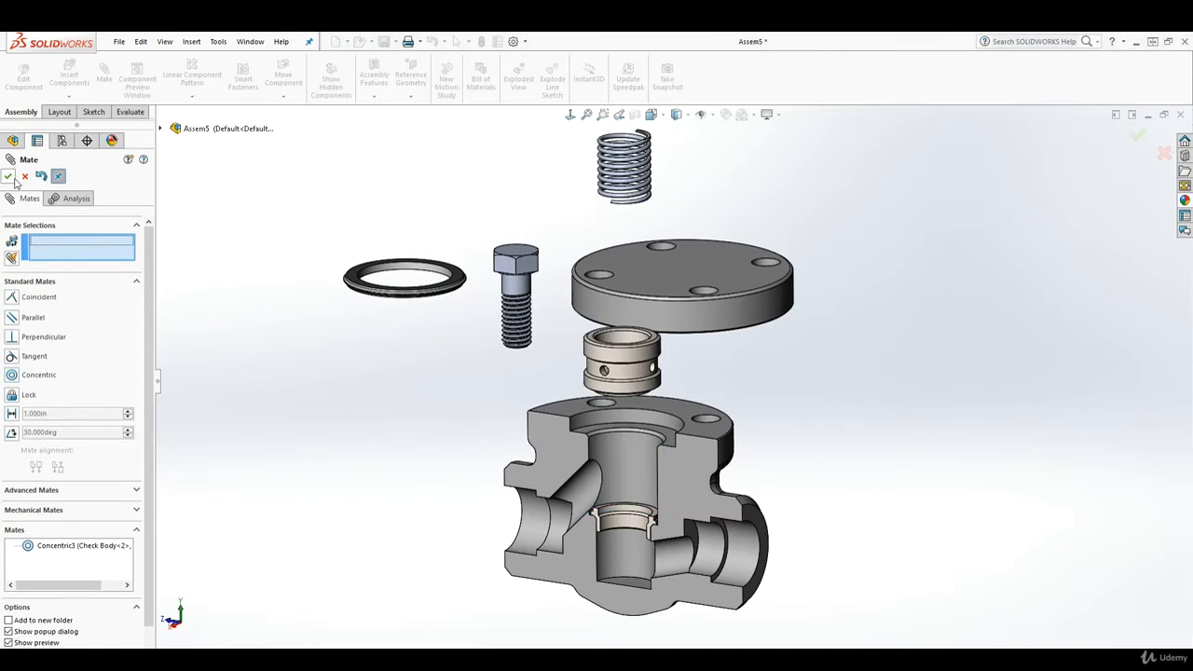
- Add a coincident mate between the disc's lower annular face and the upper face of the seat's flange
middle_drag(496, 403, 659, 350)
scroll(658, 341, down, 4)
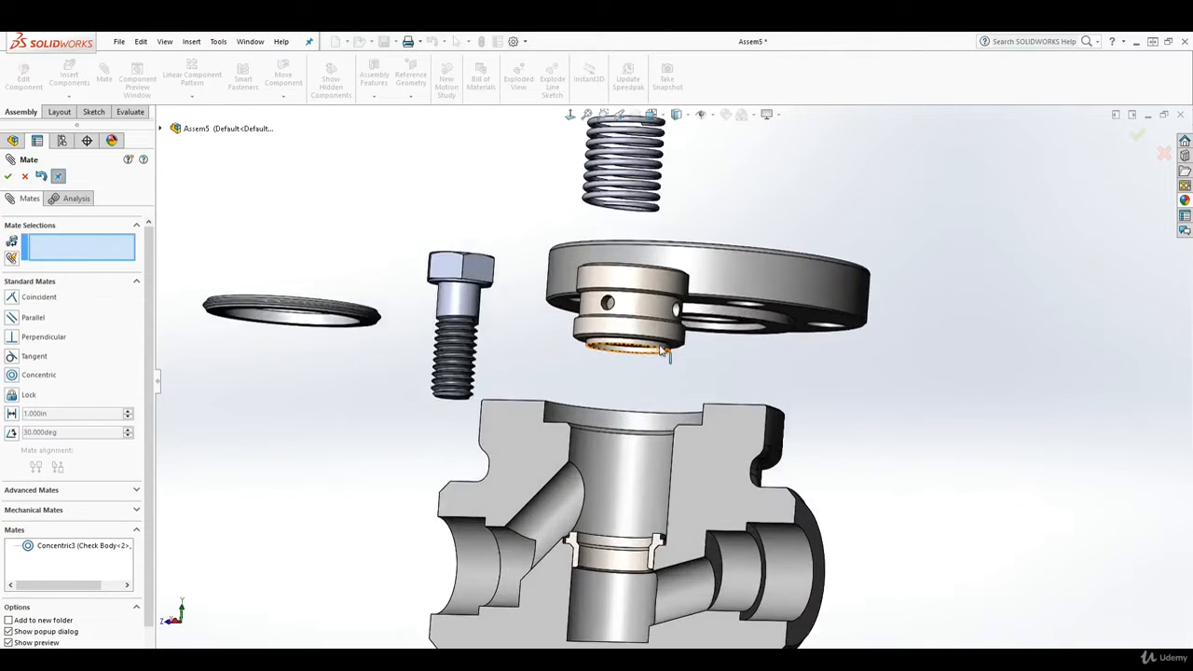
middle_drag(668, 354, 662, 300)
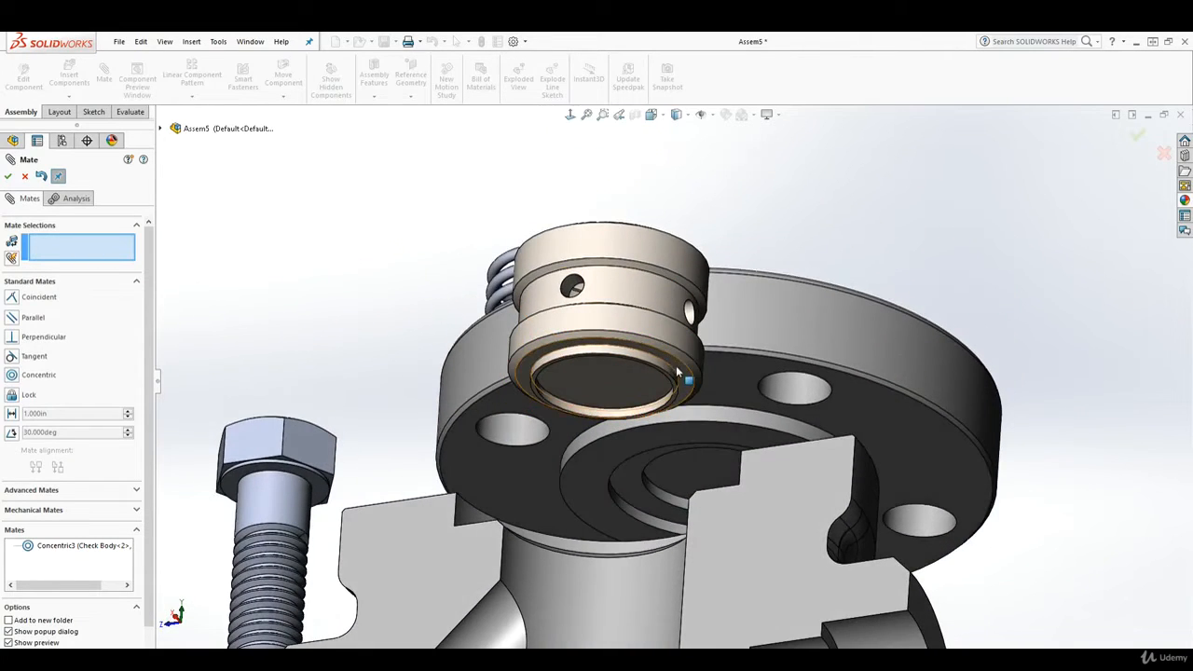
click(660, 374)
scroll(663, 377, up, 5)
middle_drag(669, 466, 689, 518)
scroll(690, 518, down, 6)
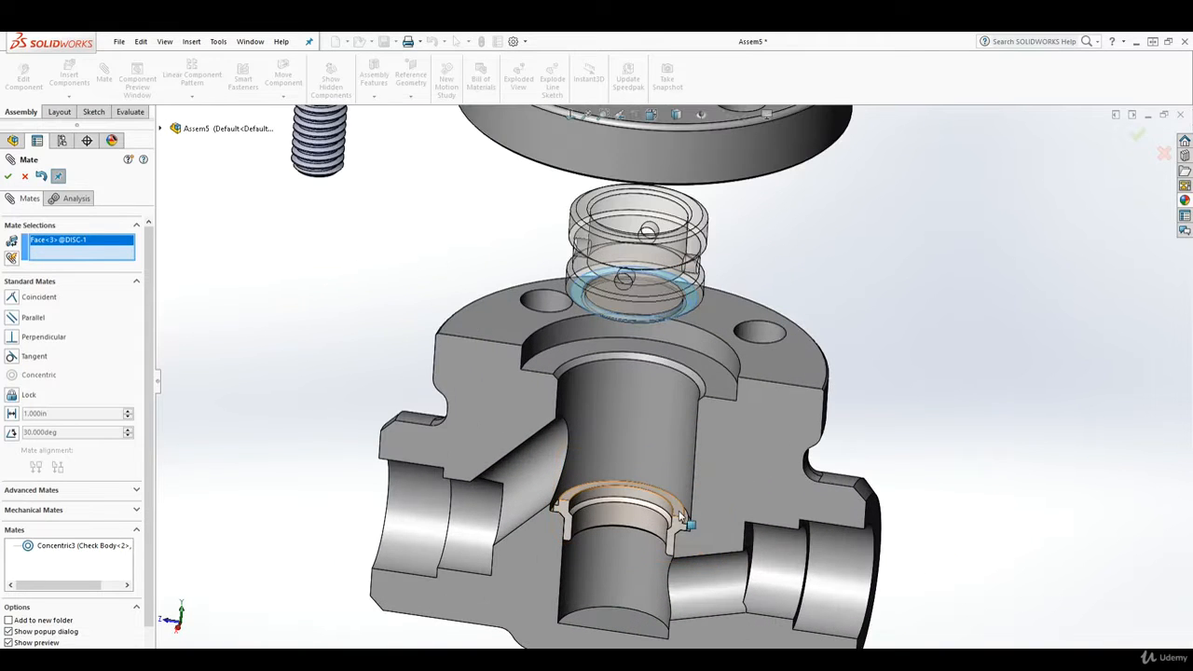
click(691, 520)
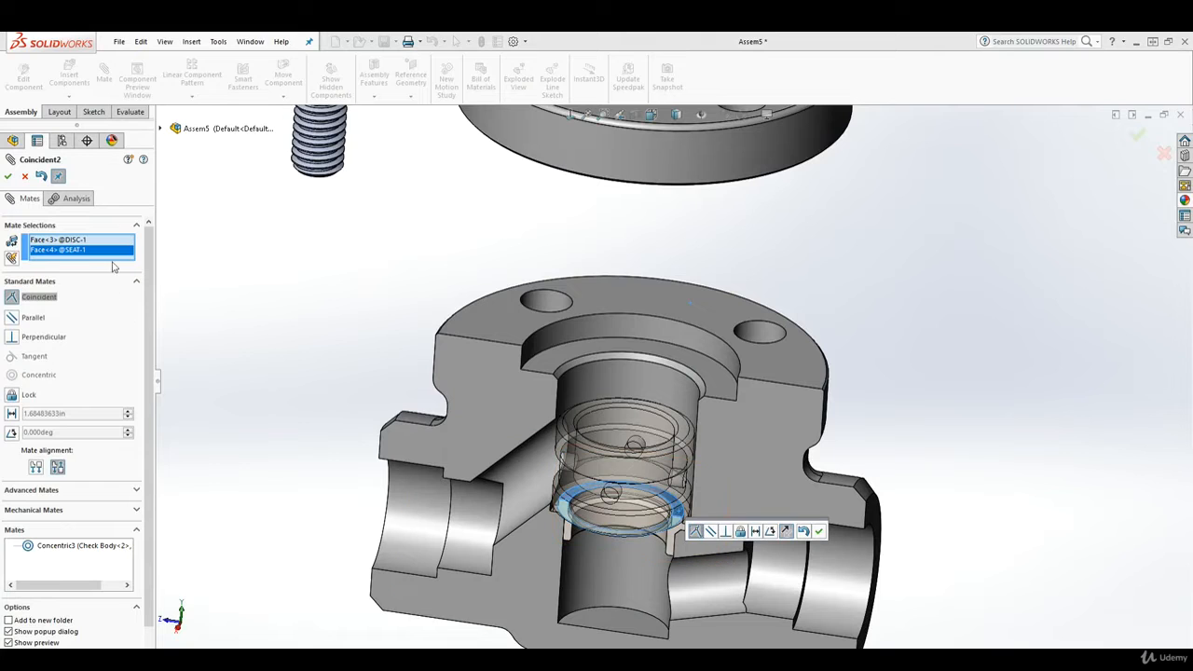
click(8, 176)
- Rotate the disc about its axis inside the bore to test its remaining freedom of movement
middle_drag(611, 490, 662, 394)
scroll(646, 451, up, 5)
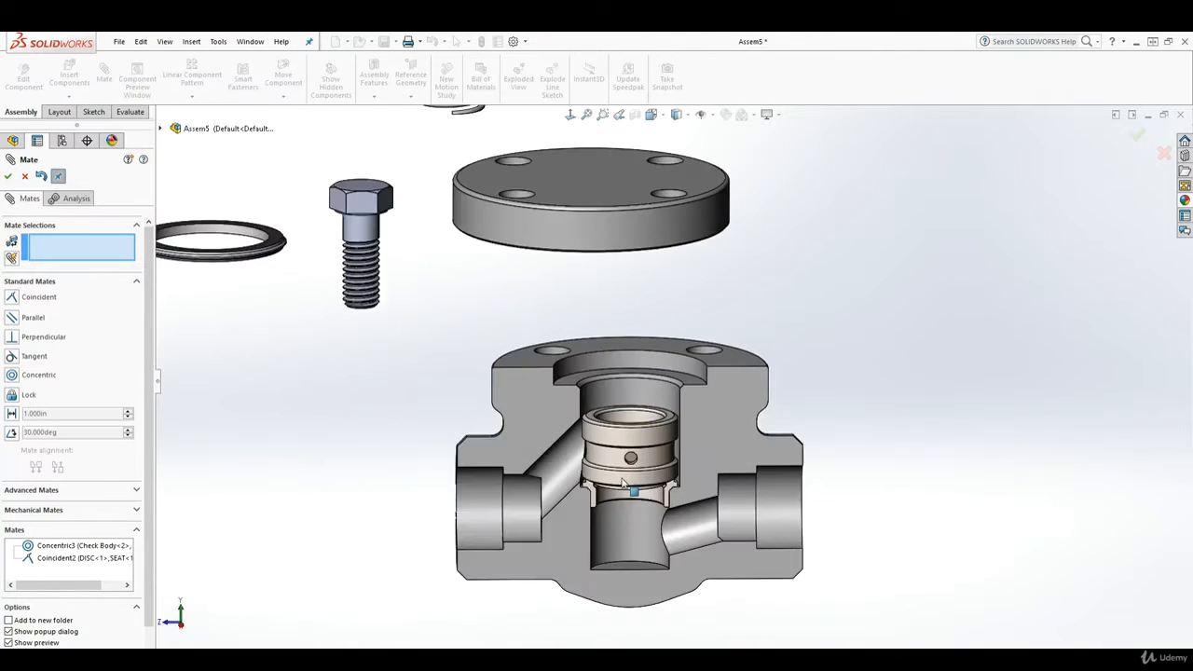
drag(653, 447, 596, 454)
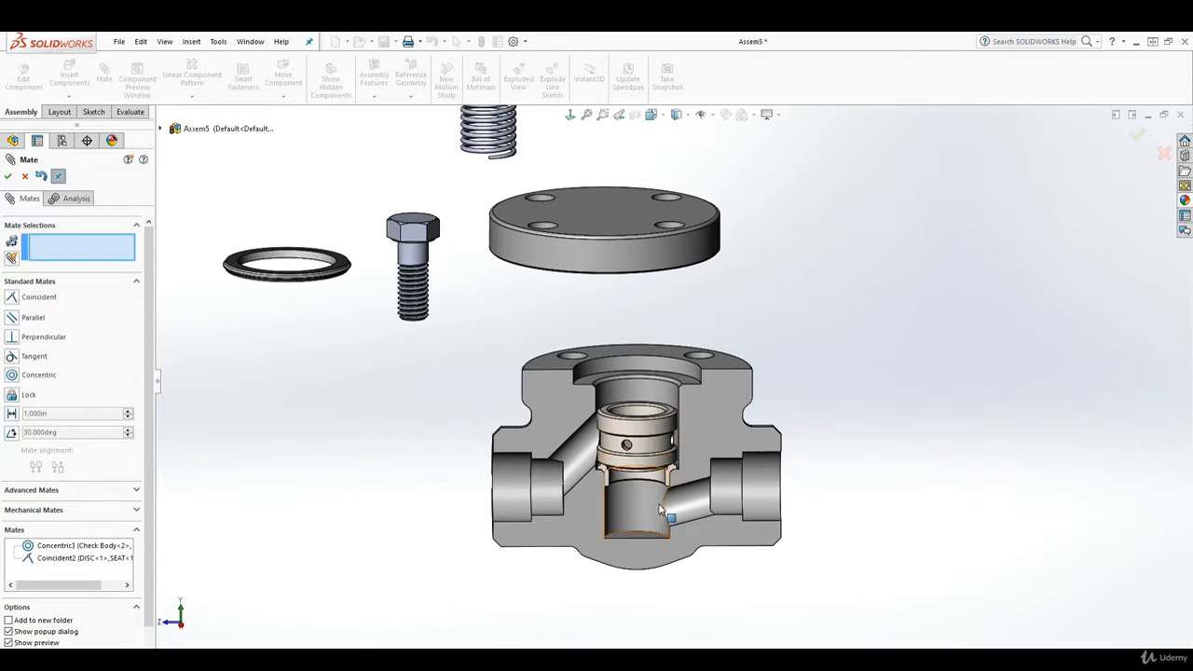
scroll(663, 494, up, 3)
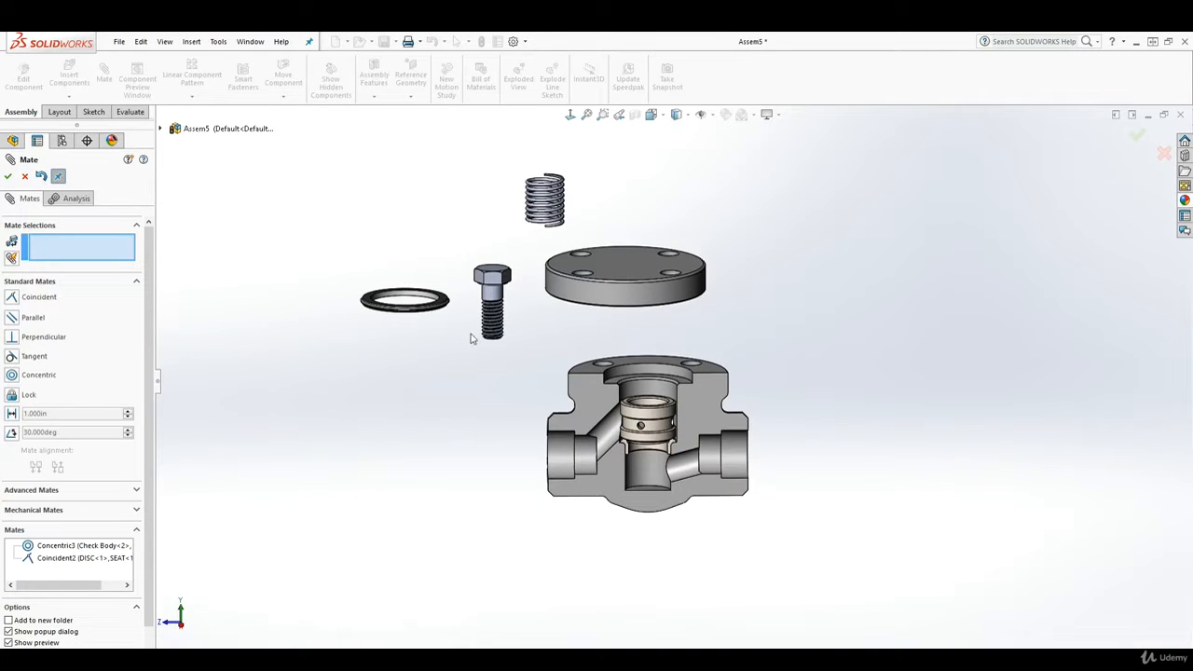
- Add a concentric mate between the gasket's inner cylindrical face and the wall of the check body's upper recess
scroll(450, 325, down, 2)
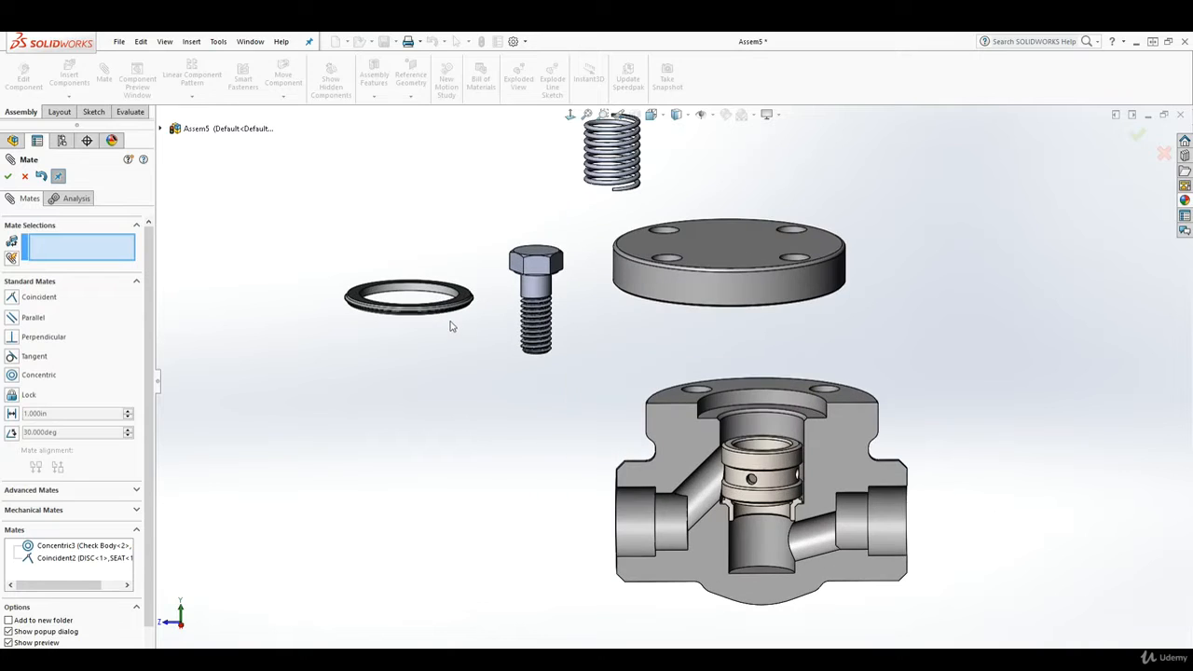
click(383, 292)
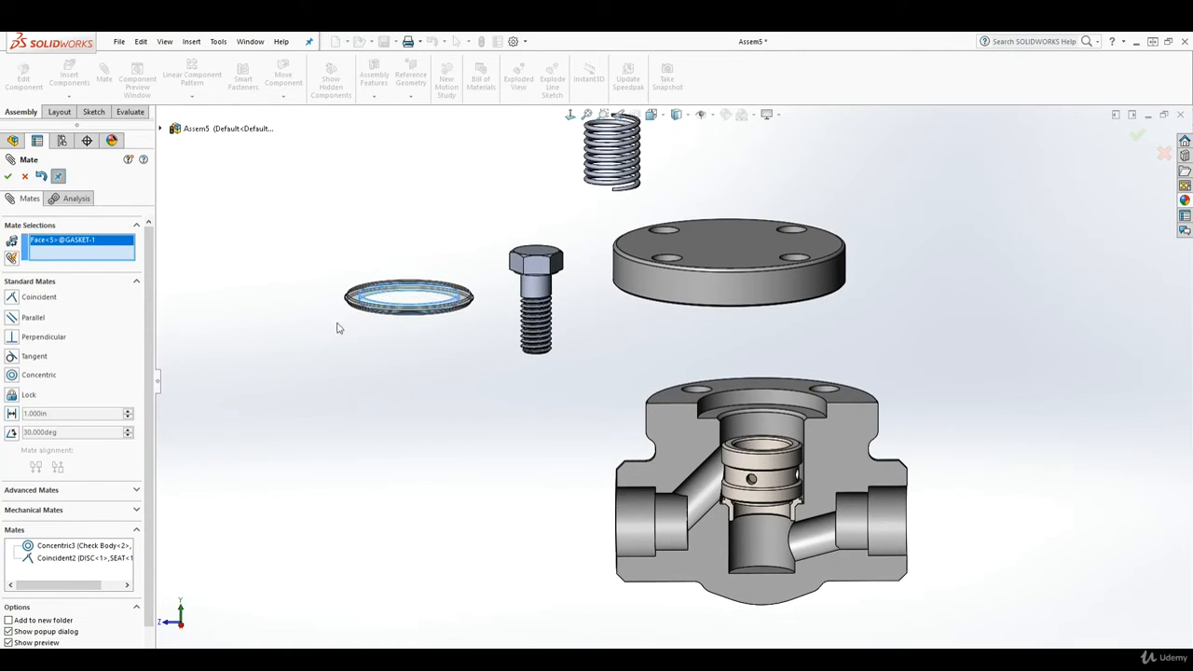
click(729, 402)
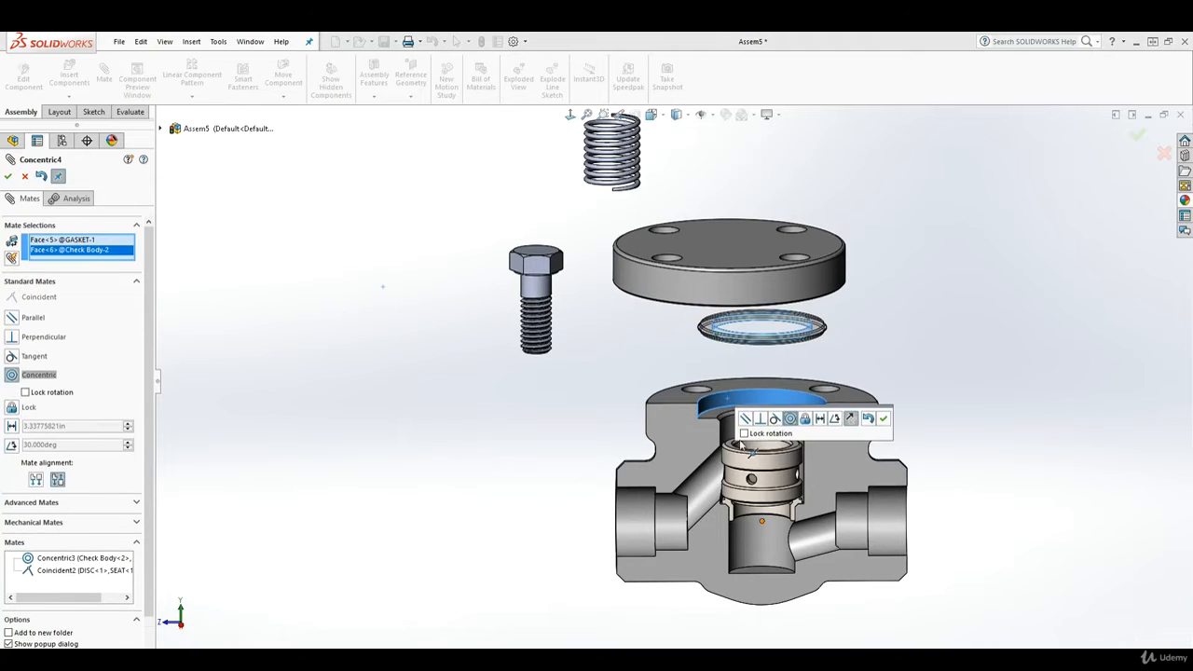
click(885, 421)
- Add a coincident mate between the gasket's flat face and the ledge of the check body's upper recess
middle_drag(885, 421, 789, 354)
click(789, 270)
click(789, 354)
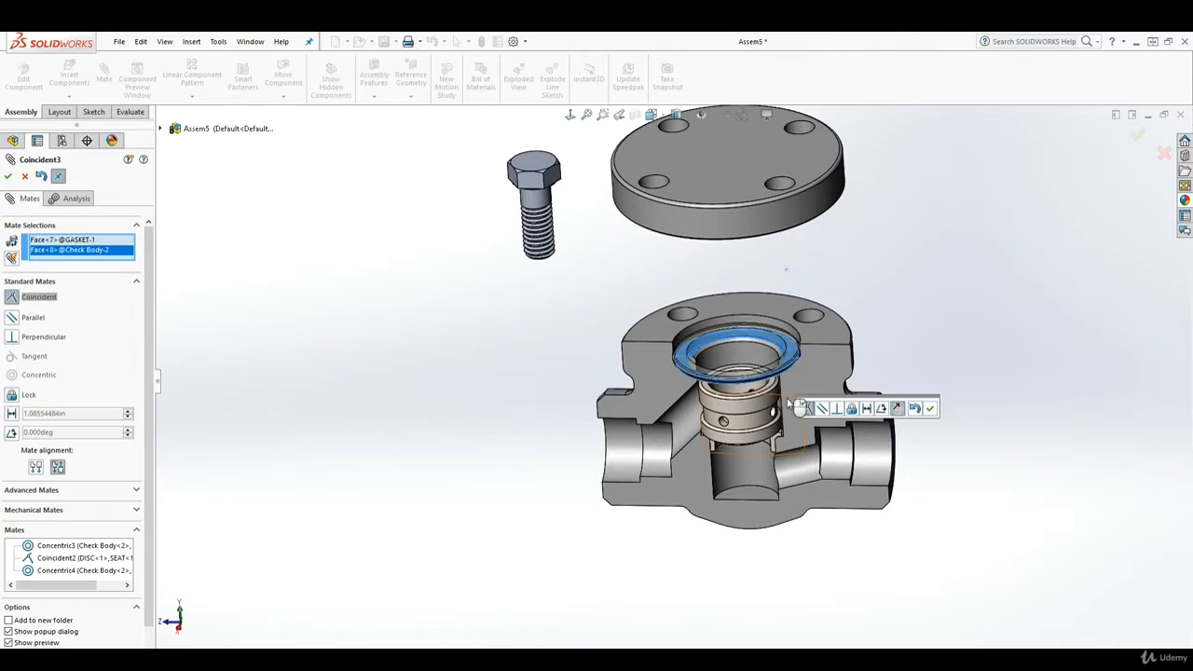
click(9, 175)
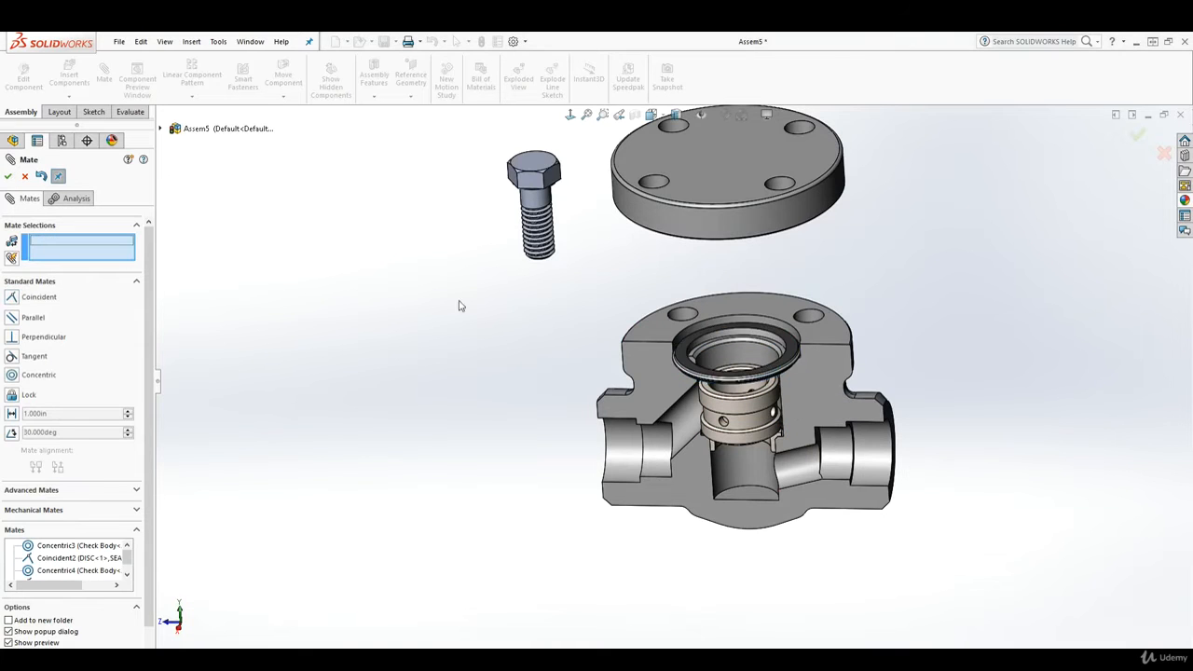
- Examine how the gasket and disc sit in the sectioned check body and the shape of the spring, and finish mating
scroll(745, 331, down, 4)
middle_drag(745, 331, 613, 424)
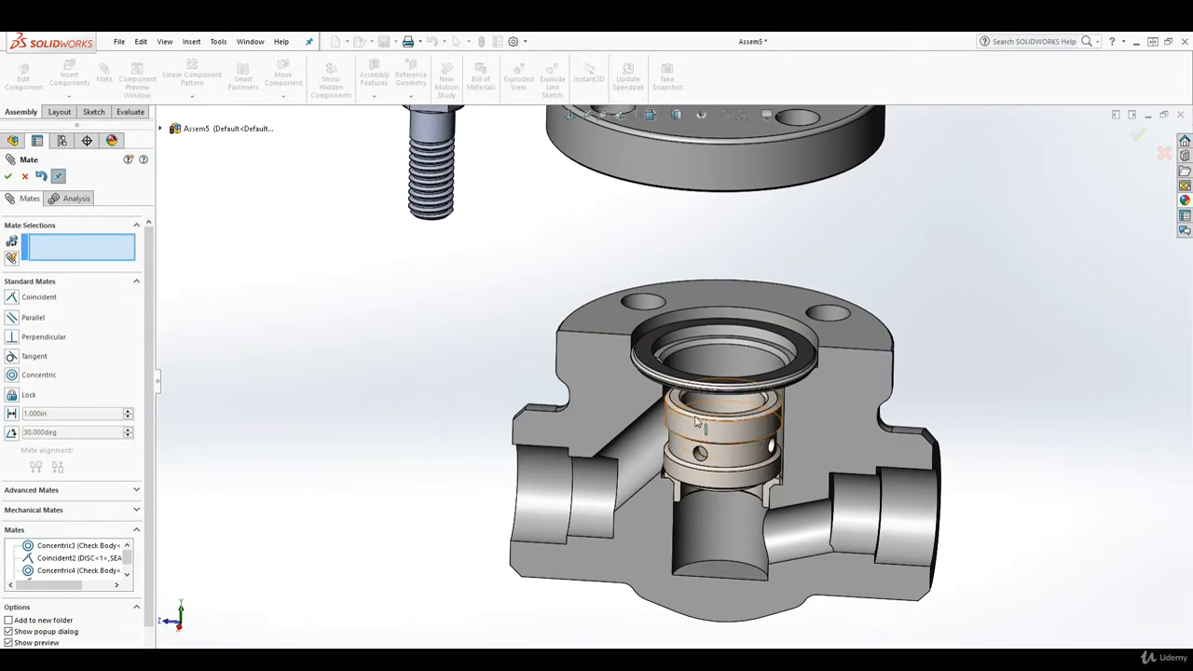
scroll(655, 328, up, 5)
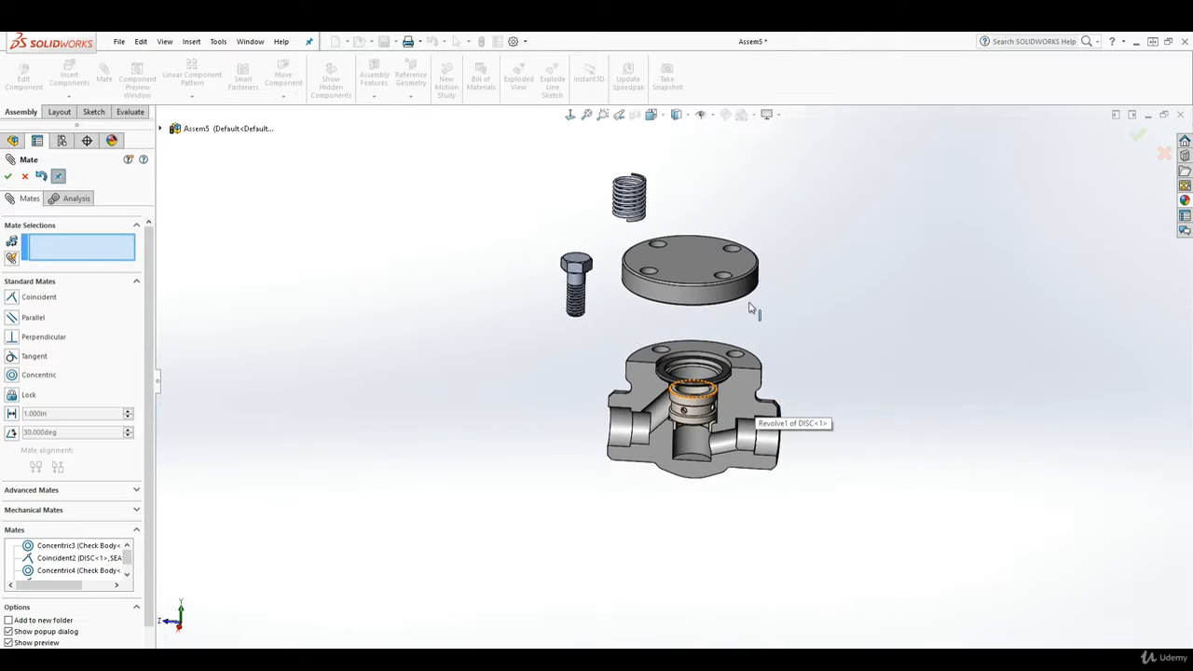
scroll(678, 242, down, 2)
scroll(586, 208, down, 3)
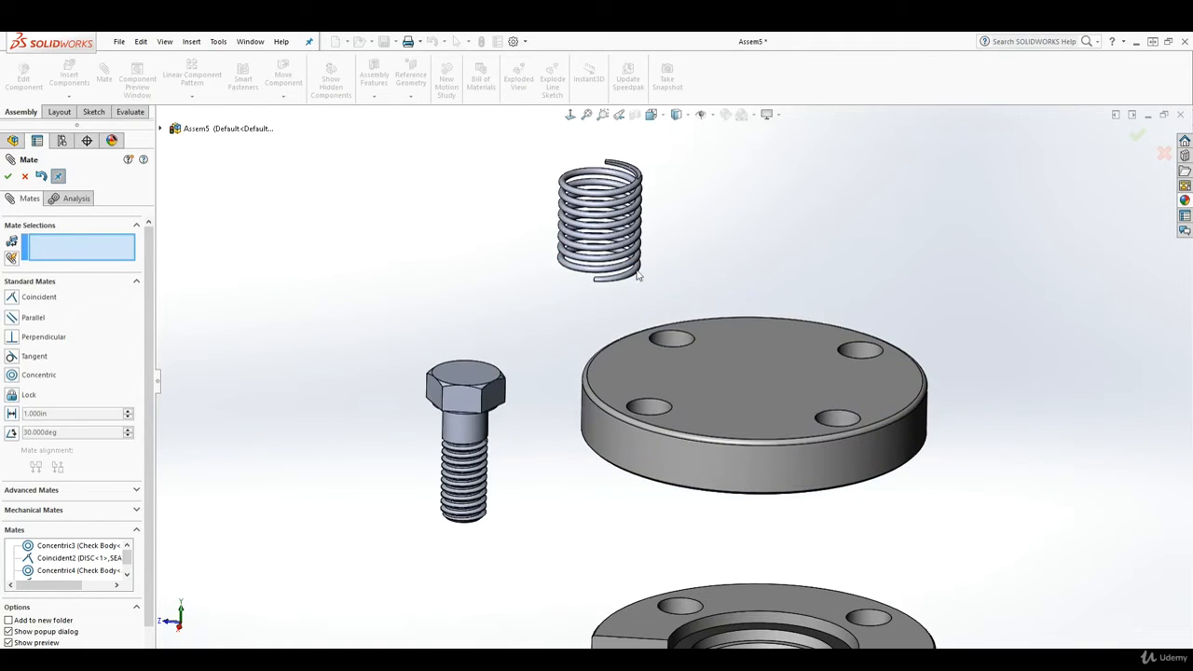
middle_drag(670, 325, 656, 301)
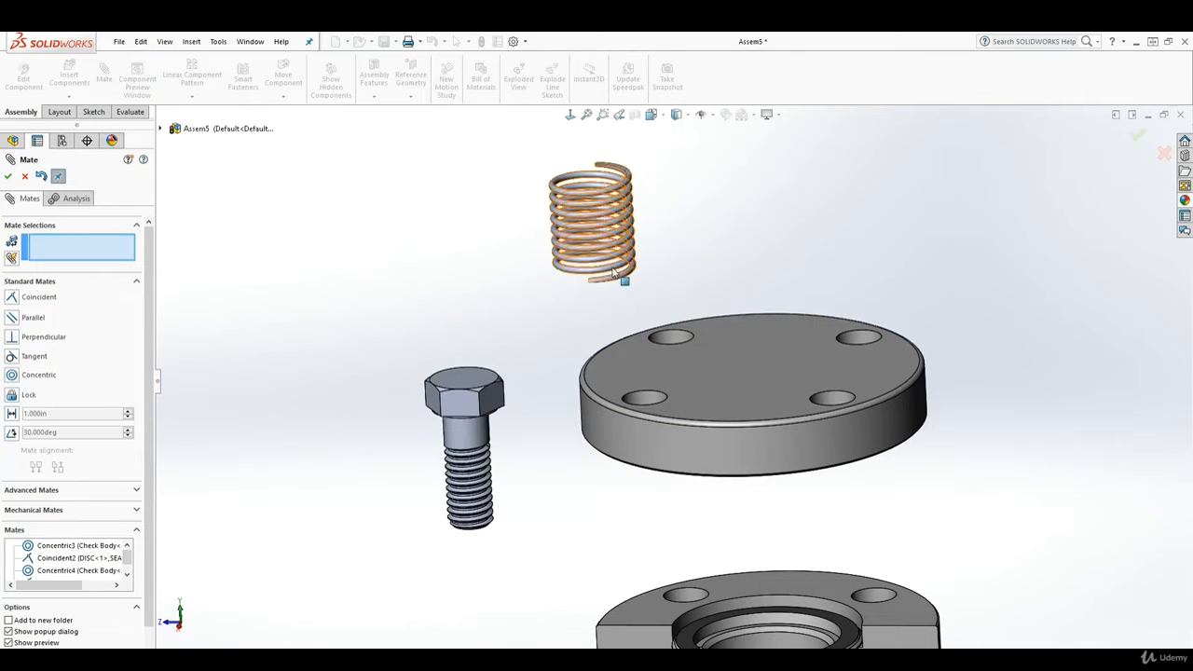
scroll(671, 380, up, 3)
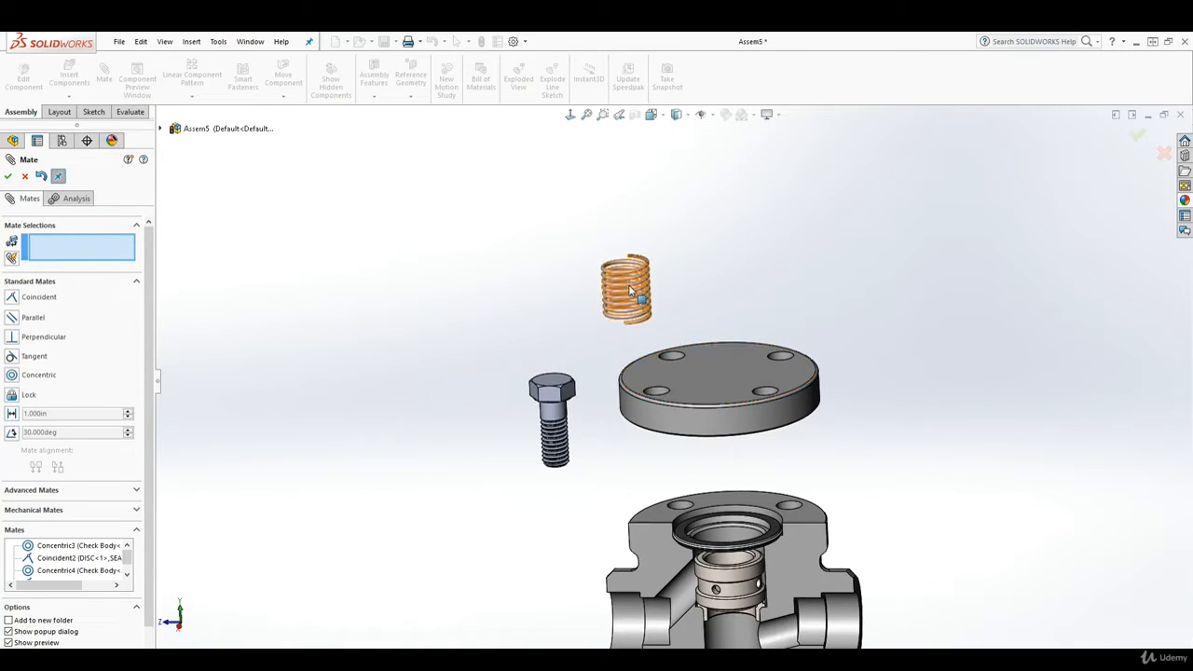
scroll(623, 317, down, 5)
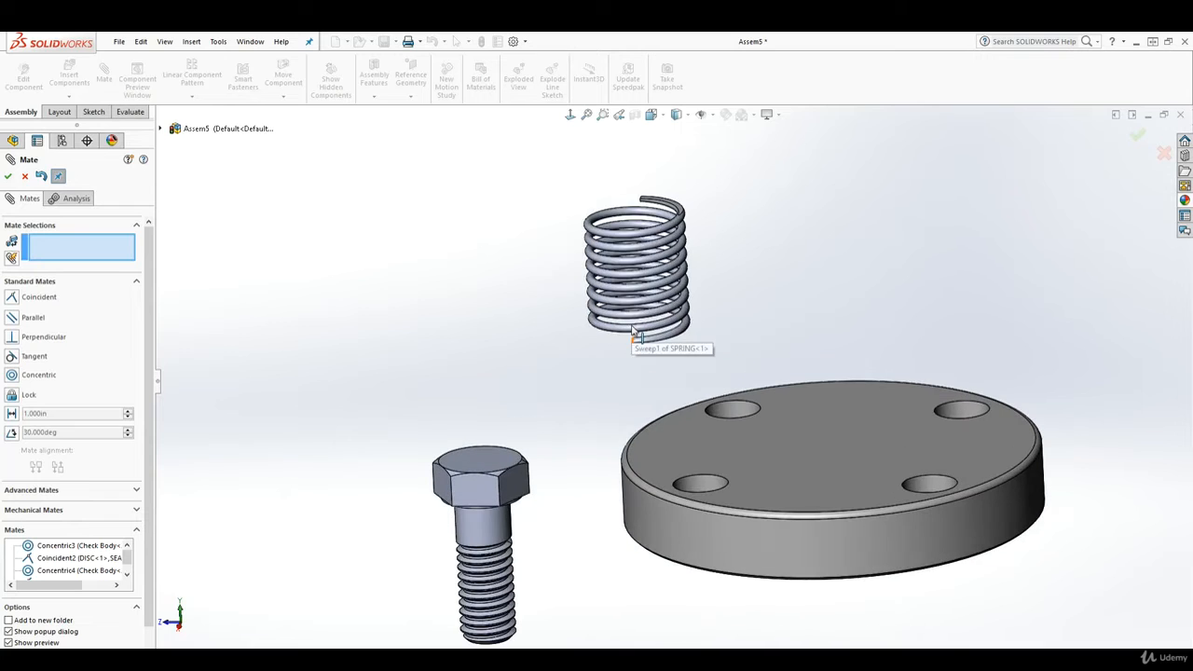
click(8, 177)
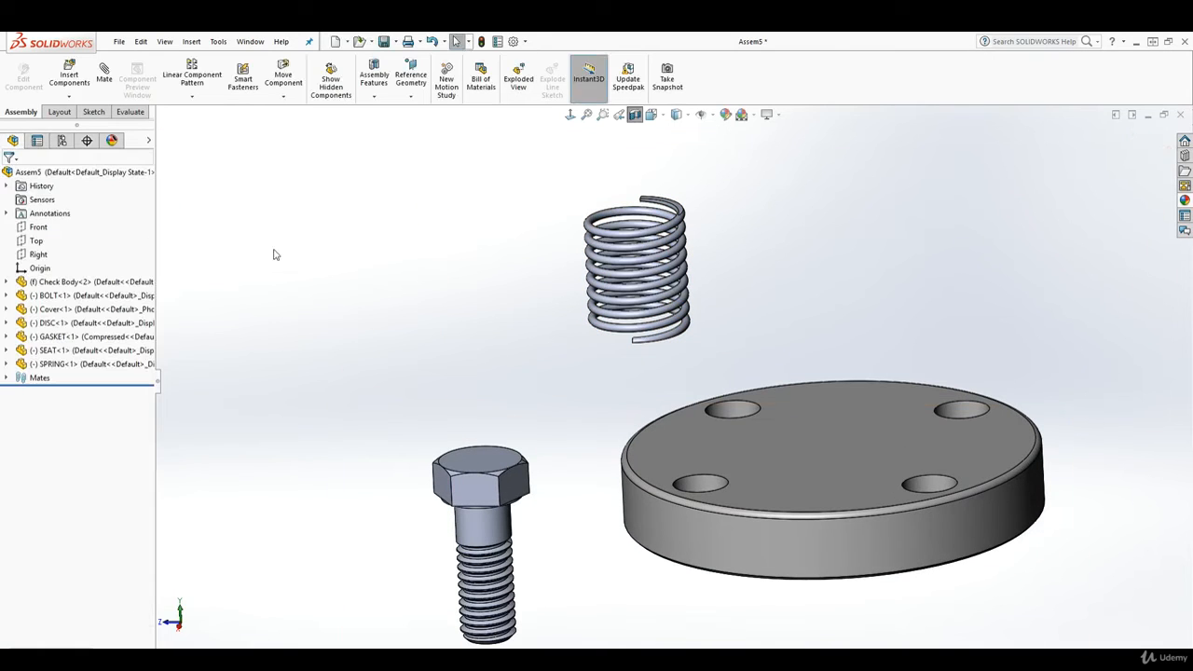
scroll(677, 294, up, 1)
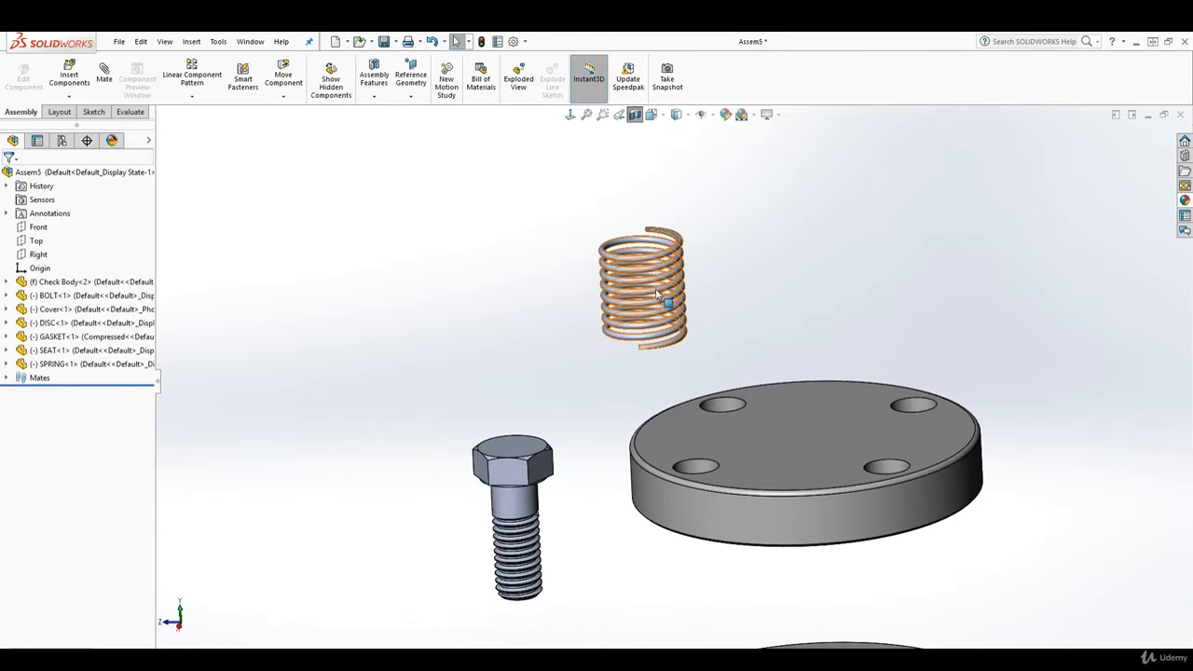
scroll(652, 297, down, 2)
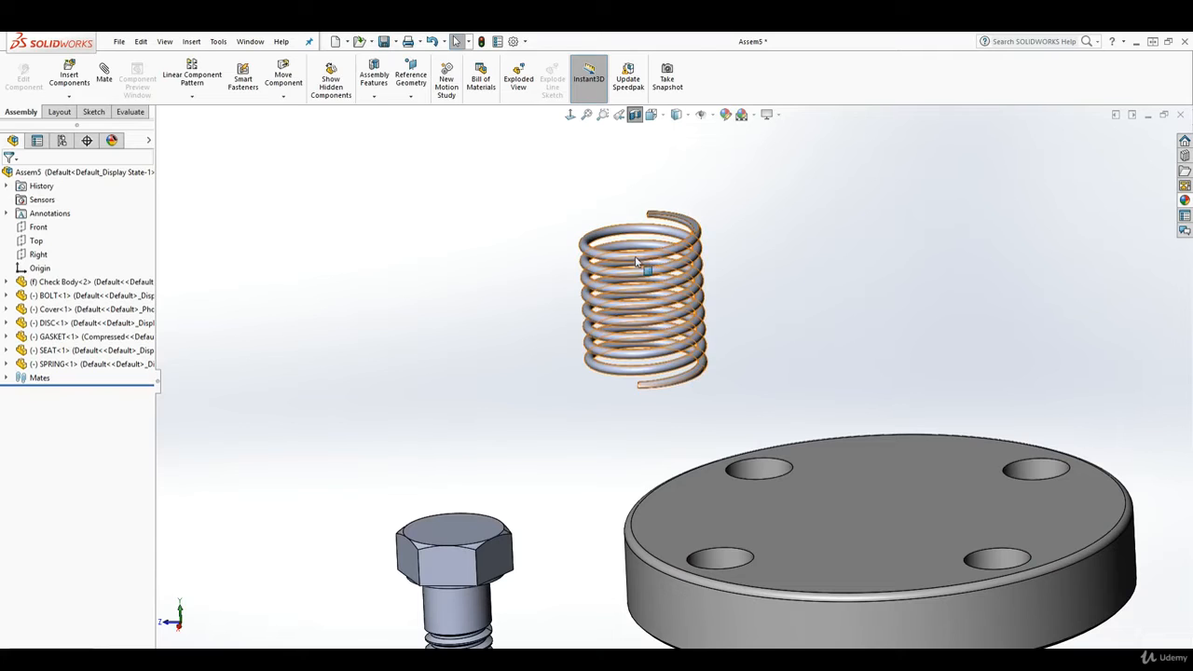
click(603, 259)
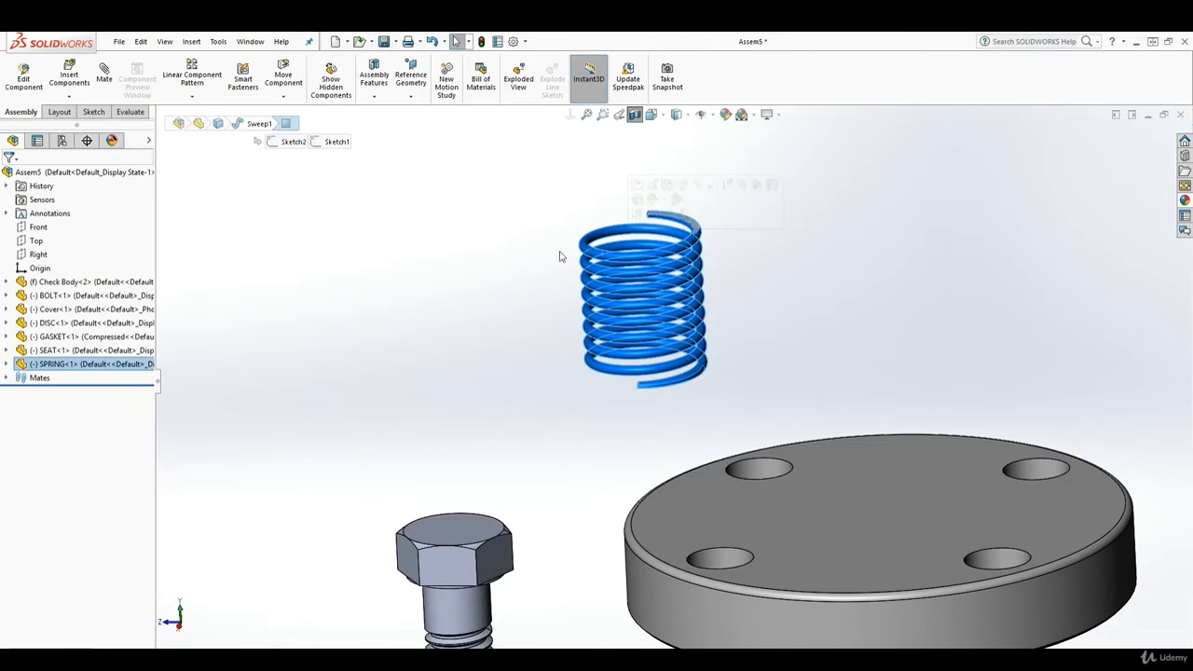
click(104, 72)
scroll(638, 317, up, 5)
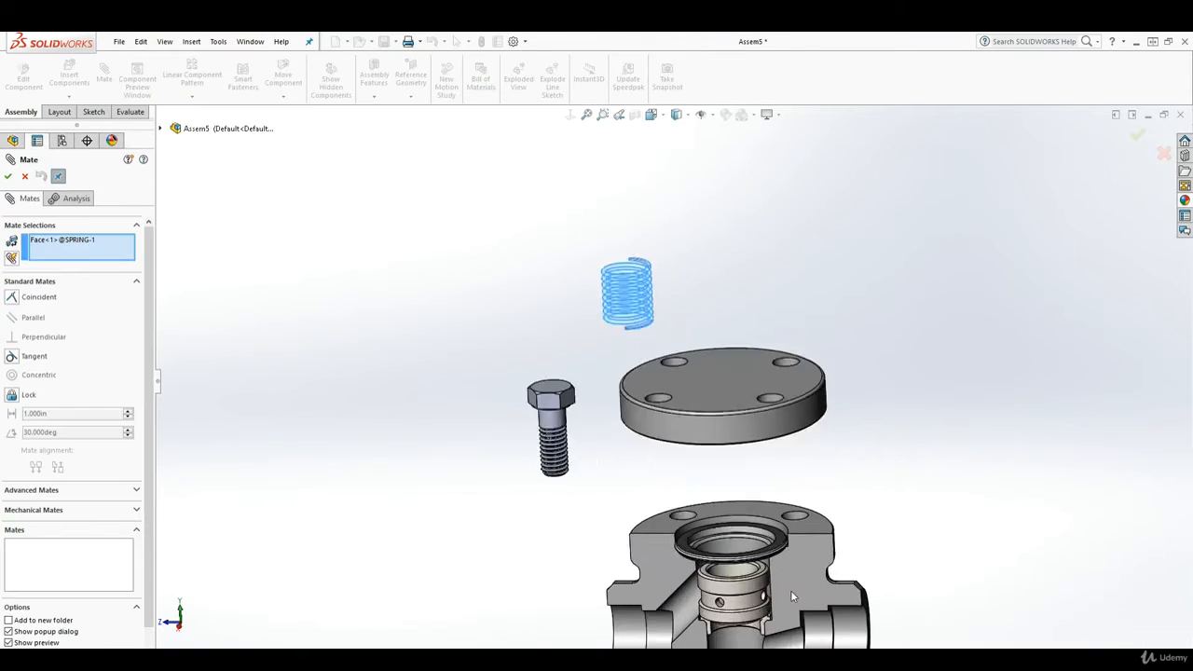
scroll(790, 590, down, 4)
click(608, 410)
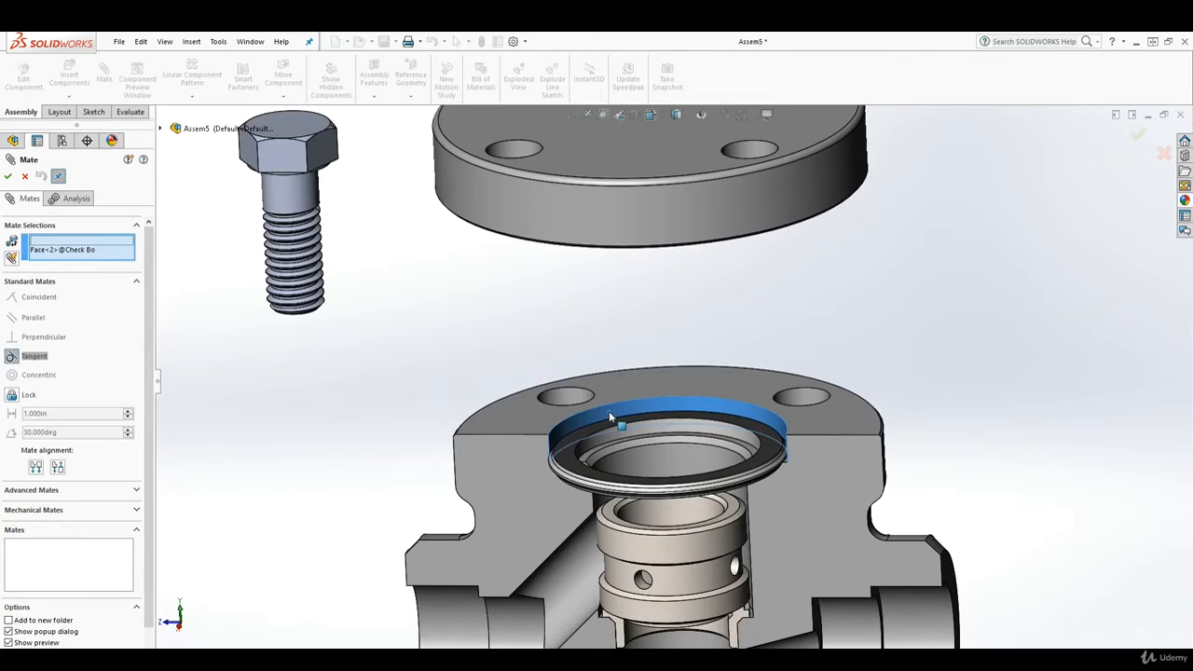
scroll(690, 401, up, 5)
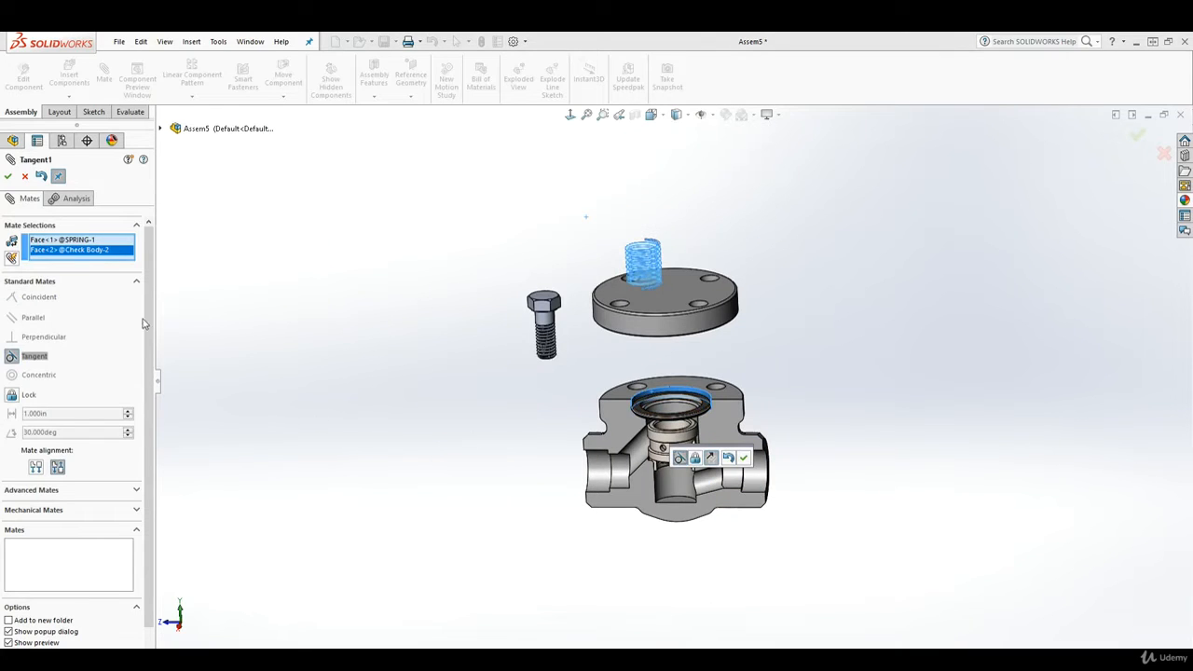
scroll(663, 283, down, 3)
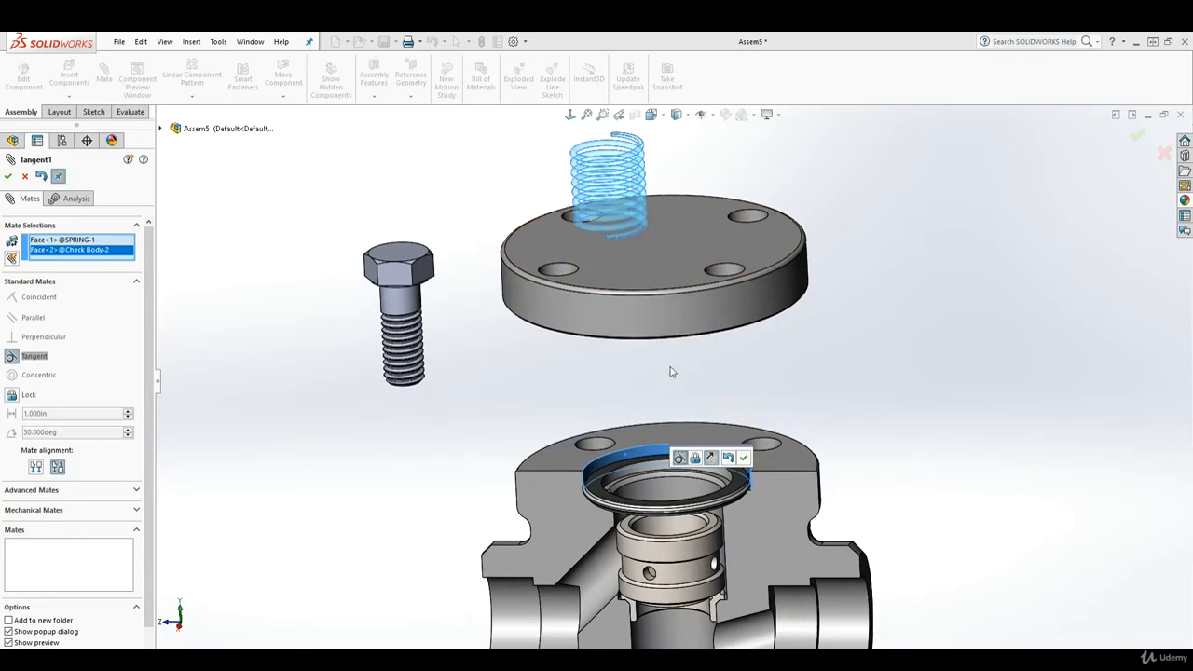
click(25, 176)
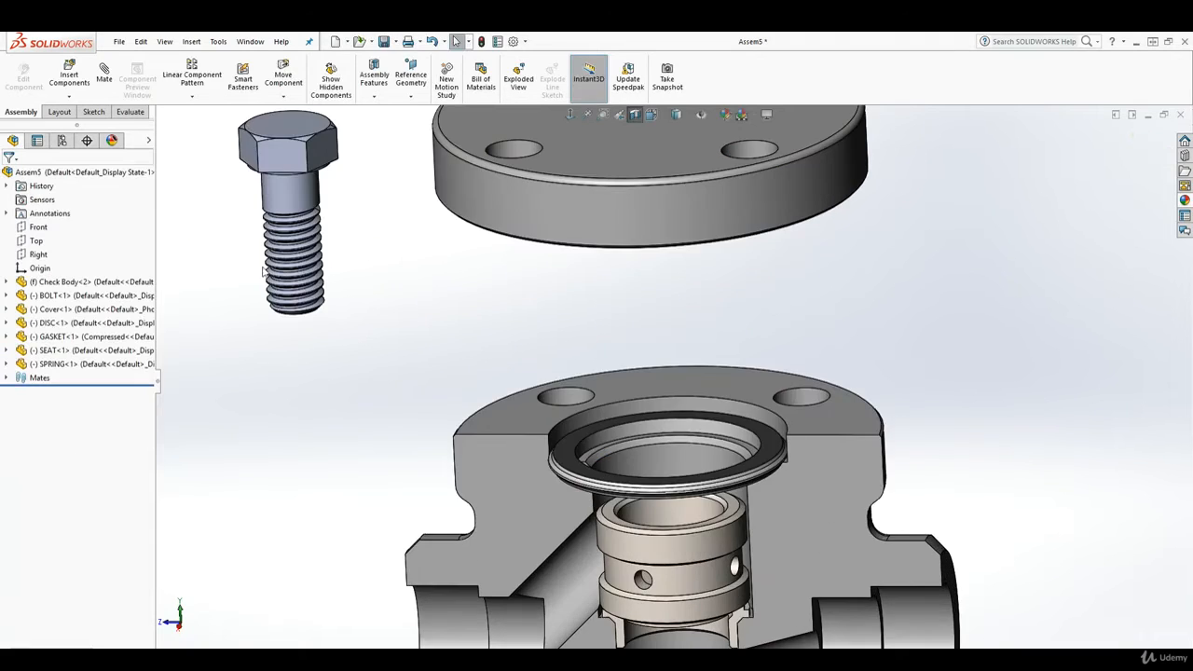
- Expand the spring's features and show Sketch1 beneath its Sweep1 feature
scroll(460, 240, up, 5)
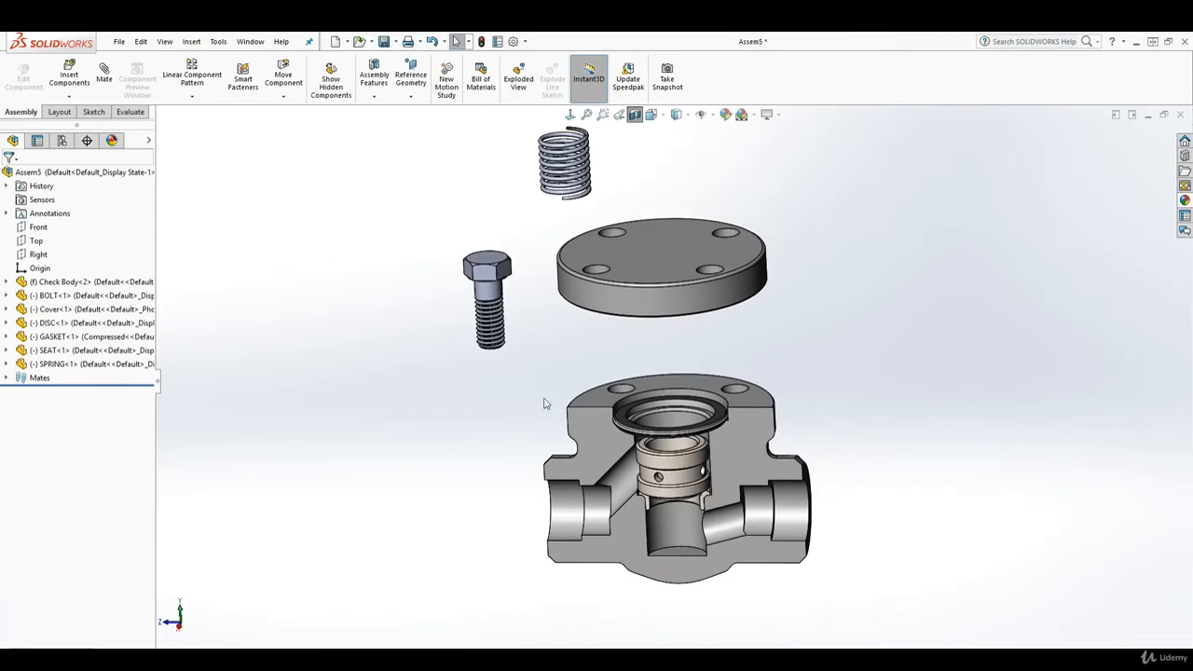
click(8, 364)
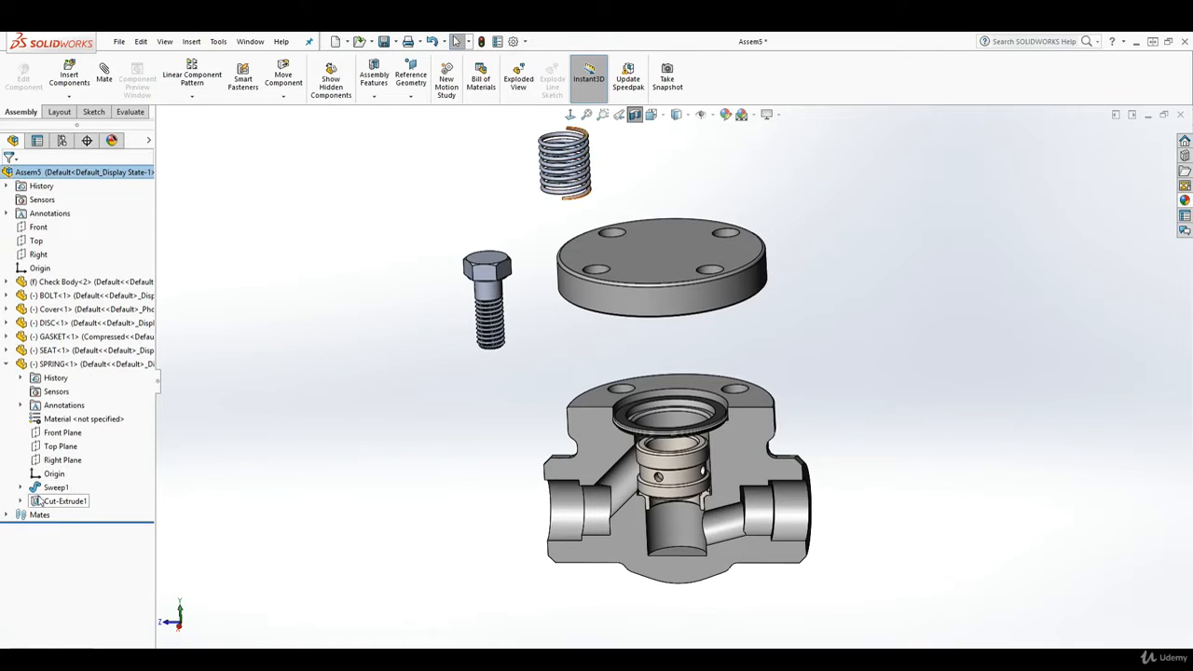
click(21, 488)
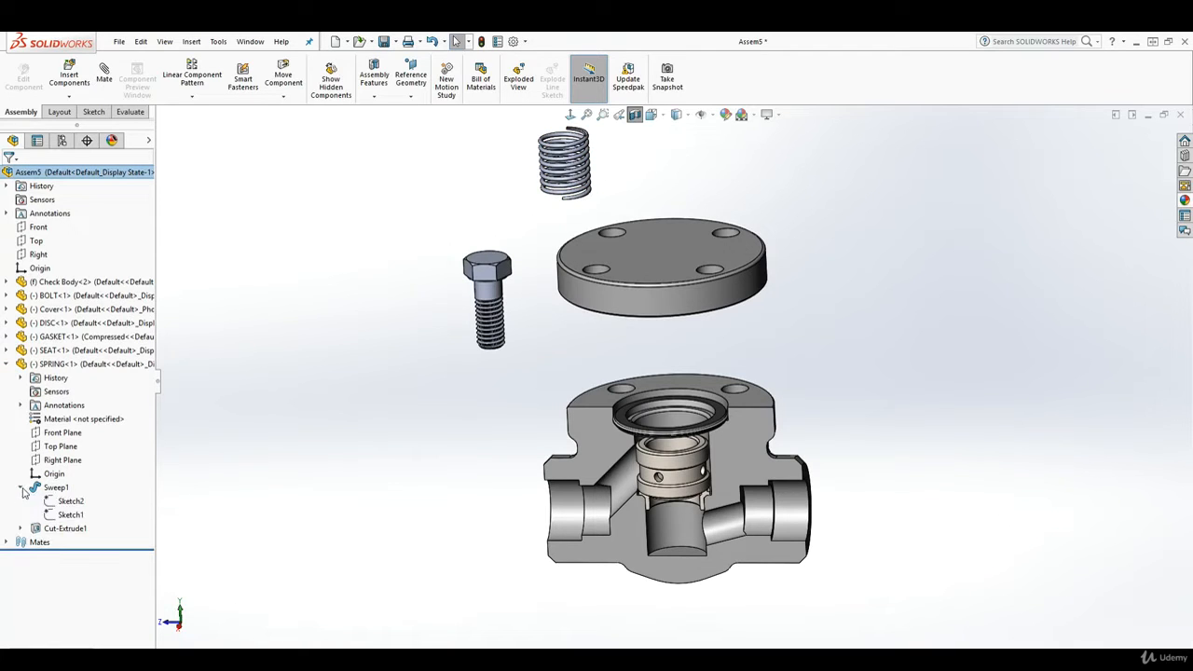
right_click(64, 516)
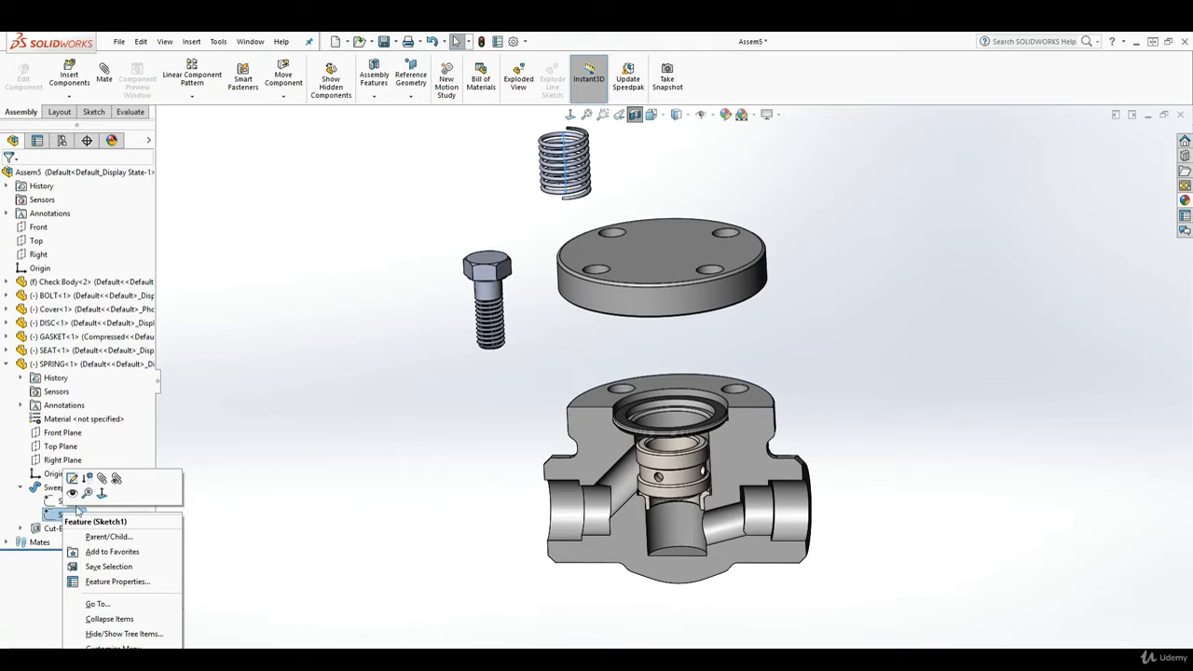
click(73, 494)
scroll(567, 170, down, 5)
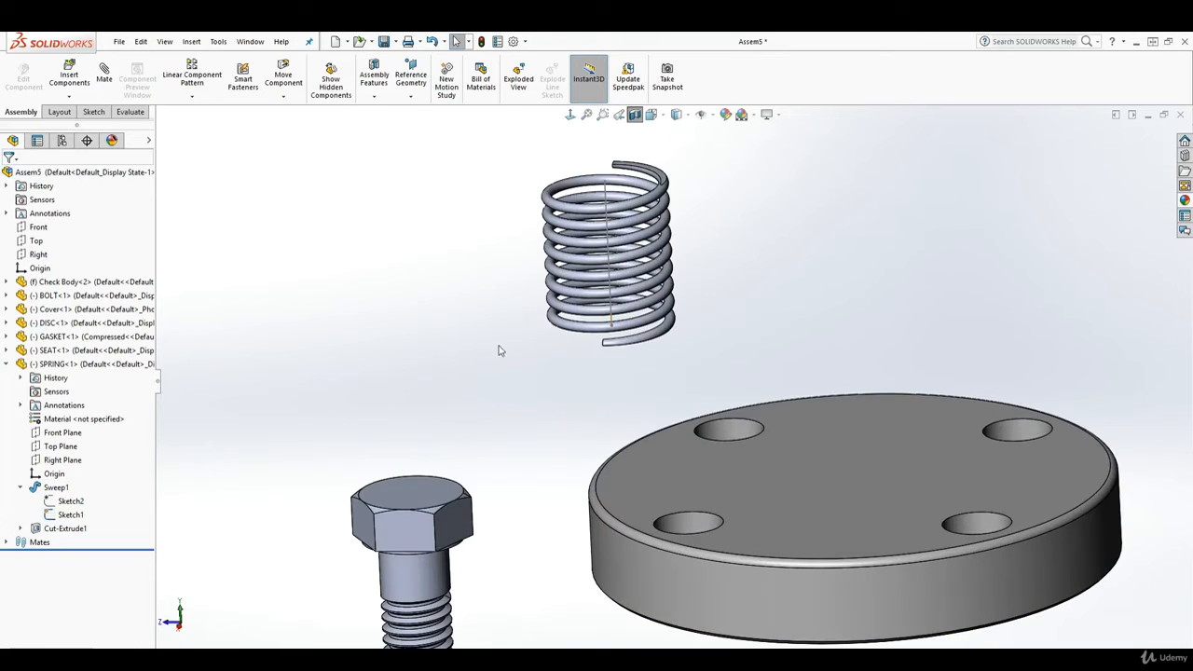
- Hide Sketch1 of the spring's sweep again
right_click(61, 518)
click(72, 494)
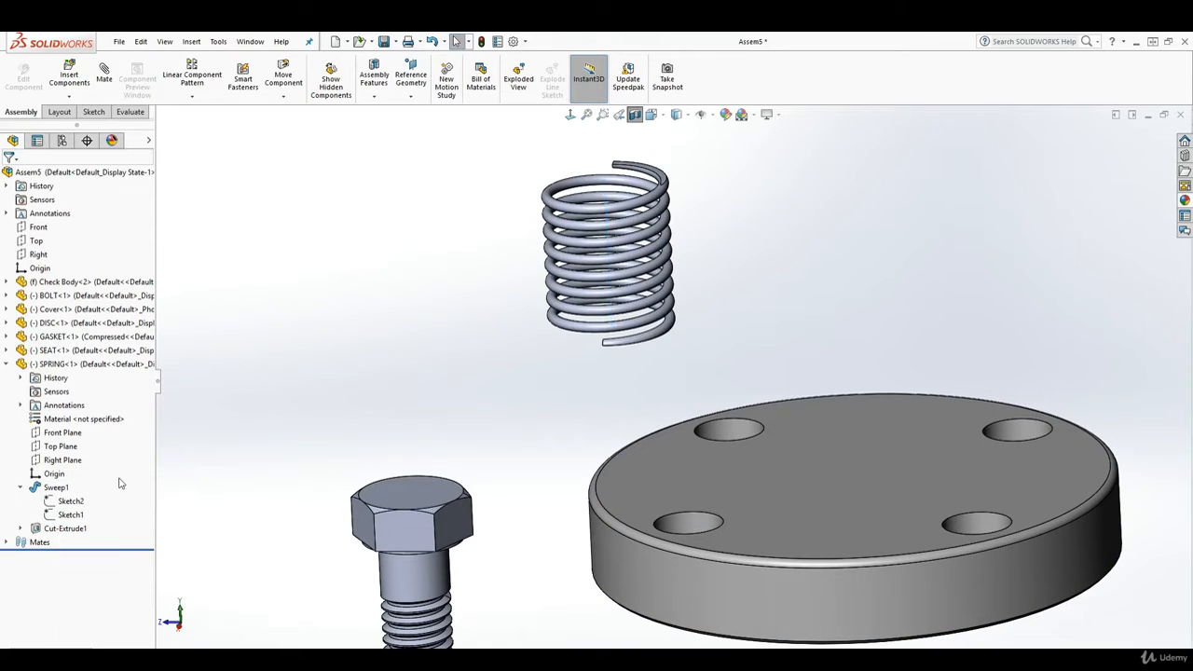
scroll(474, 348, up, 5)
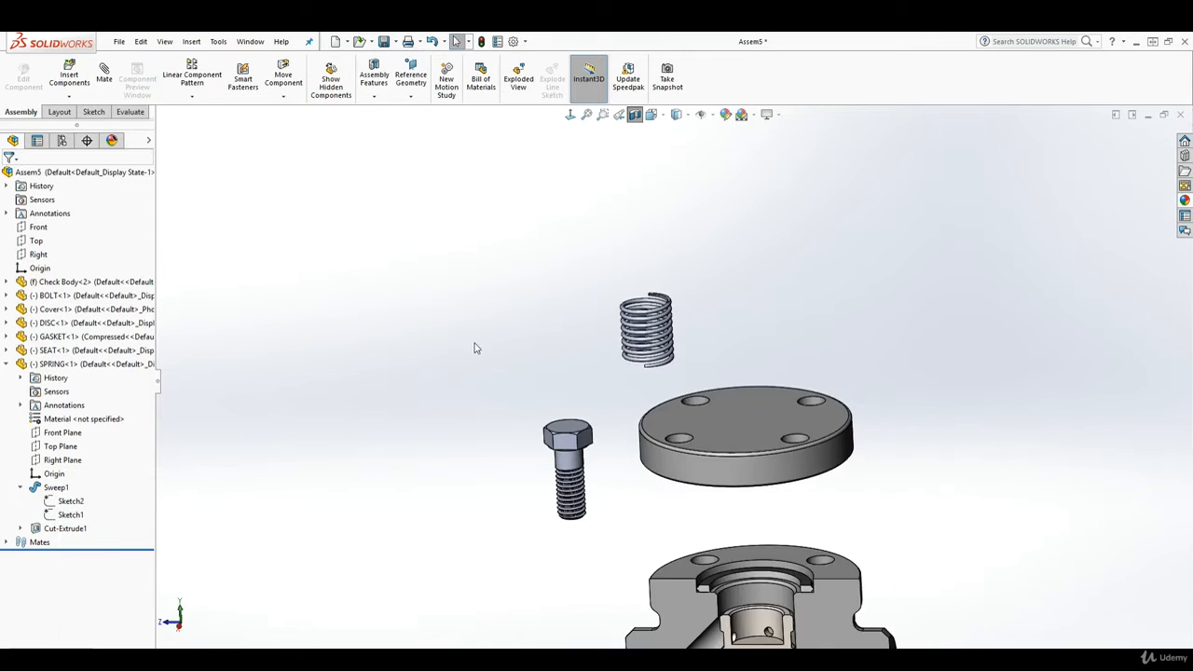
- Show the temporary axes of all components and check whether the spring has one that could serve for mating
click(164, 43)
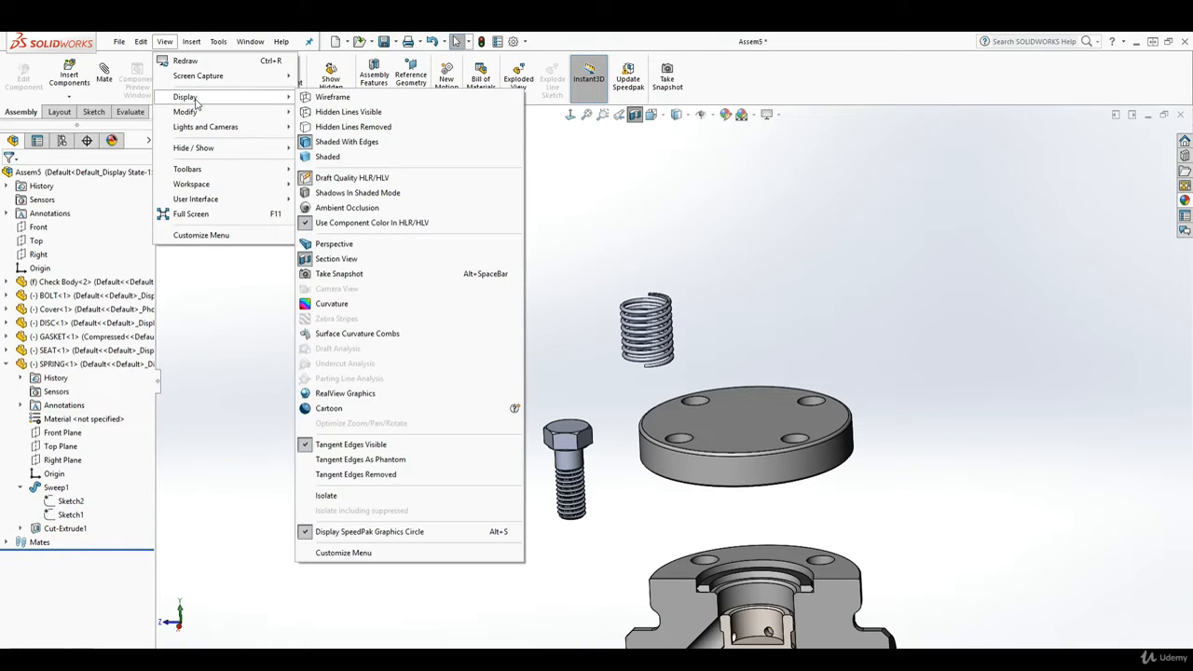
mouse_move(206, 111)
mouse_move(221, 152)
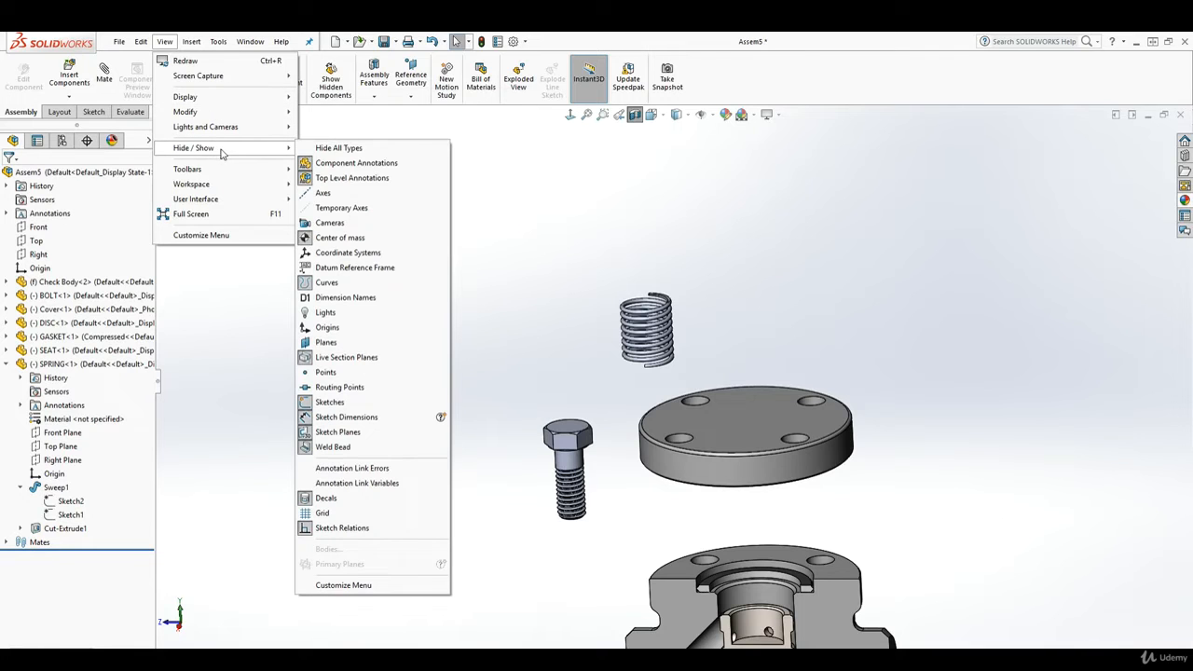
click(338, 209)
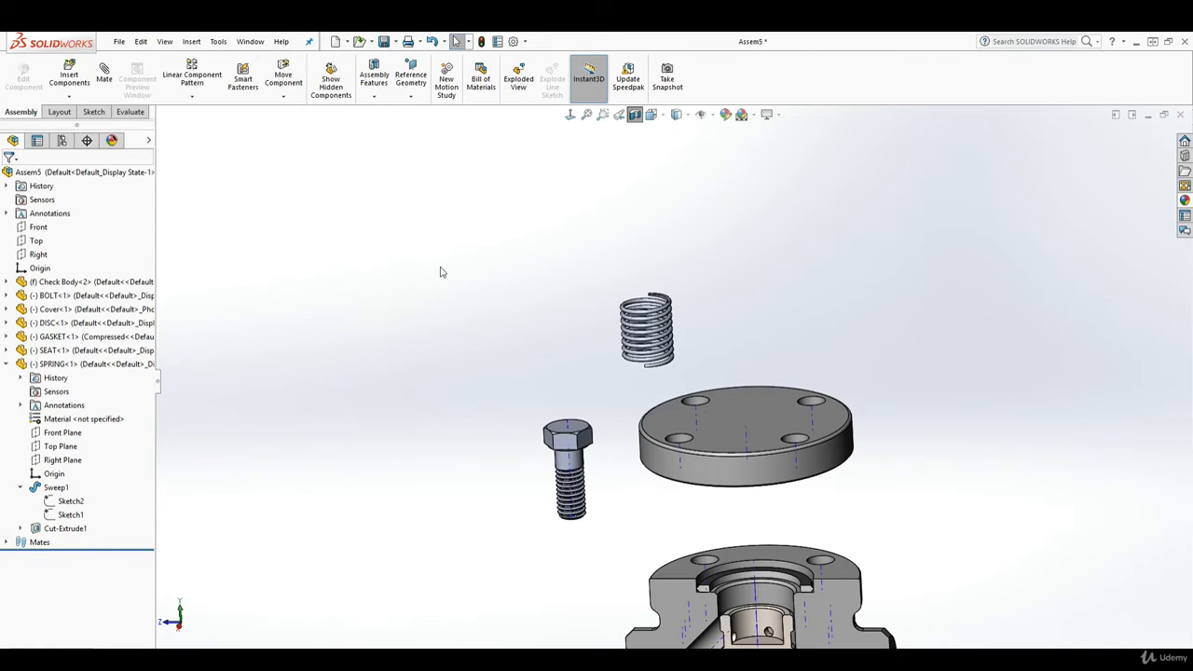
scroll(669, 324, down, 5)
middle_drag(640, 355, 616, 442)
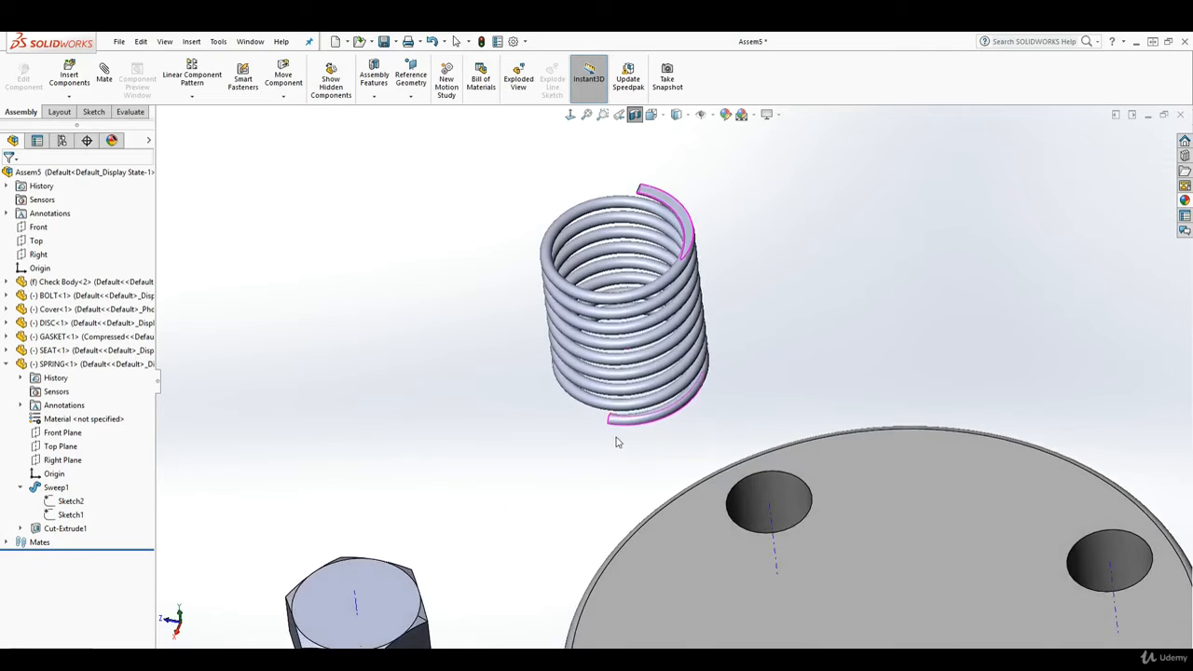
scroll(623, 434, up, 6)
scroll(650, 460, down, 3)
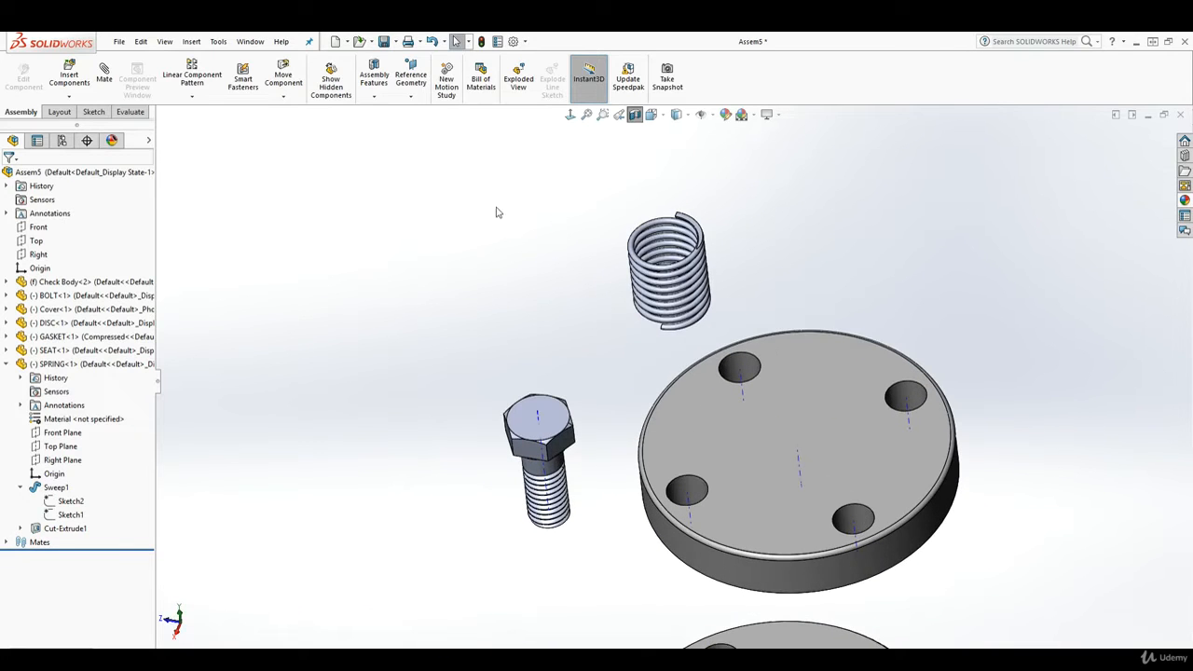
middle_drag(683, 320, 681, 290)
scroll(673, 377, up, 6)
scroll(708, 517, down, 4)
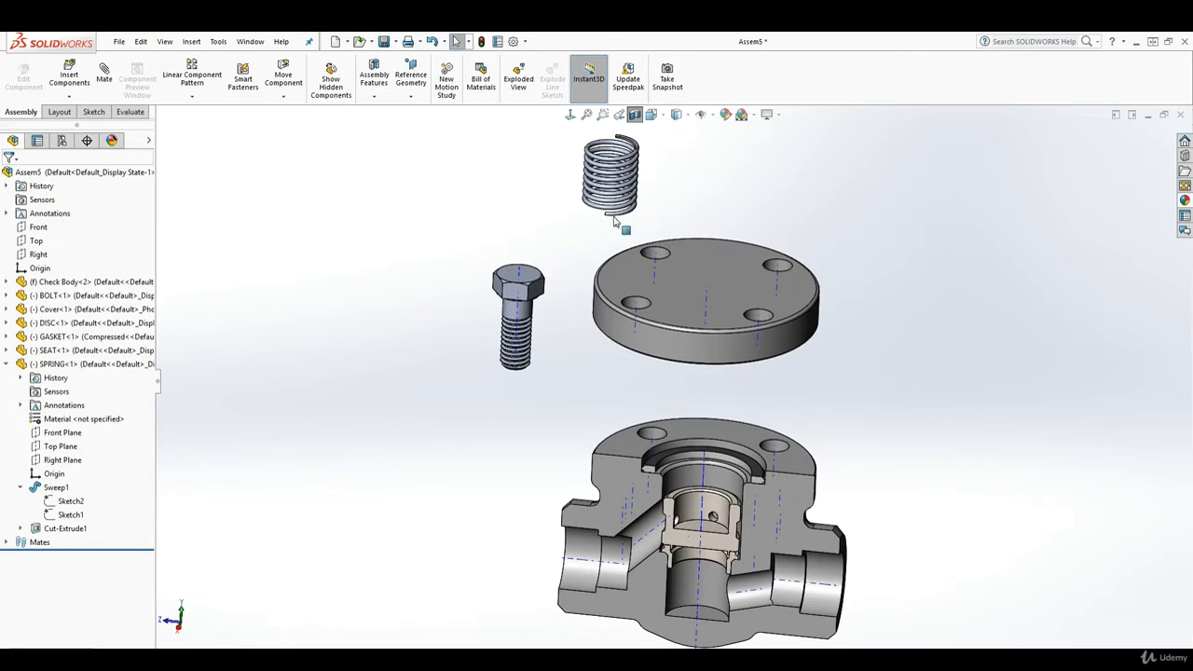
- Collapse the spring's sweep feature and hide the temporary axes
click(21, 488)
click(167, 42)
click(166, 42)
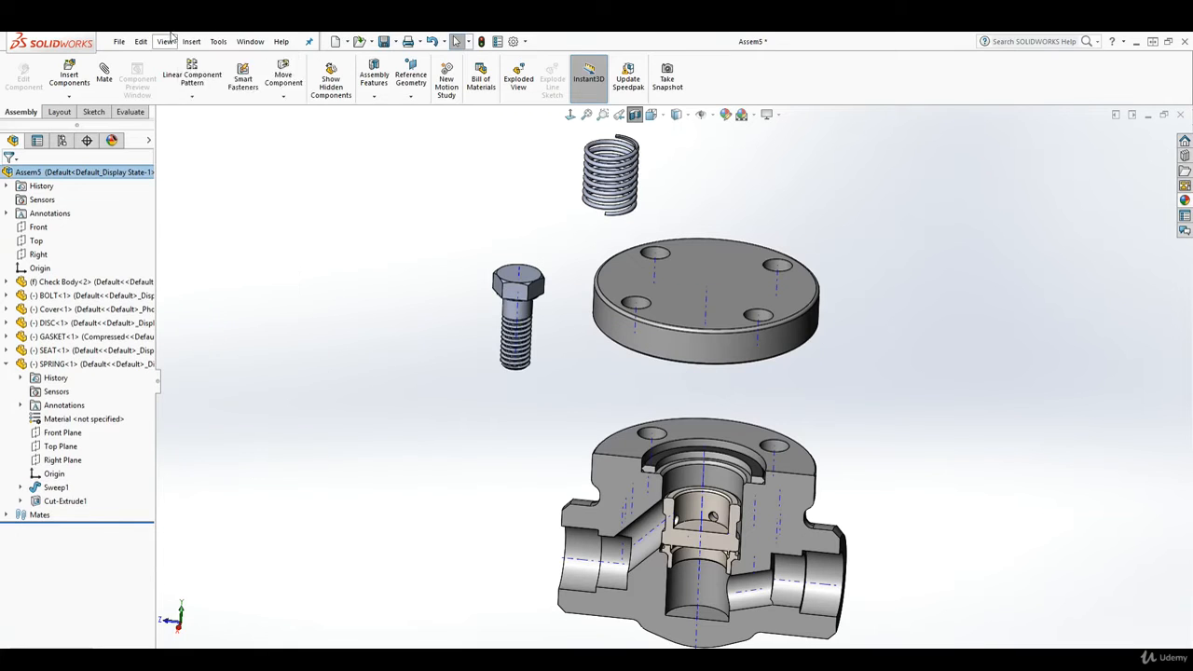
click(167, 42)
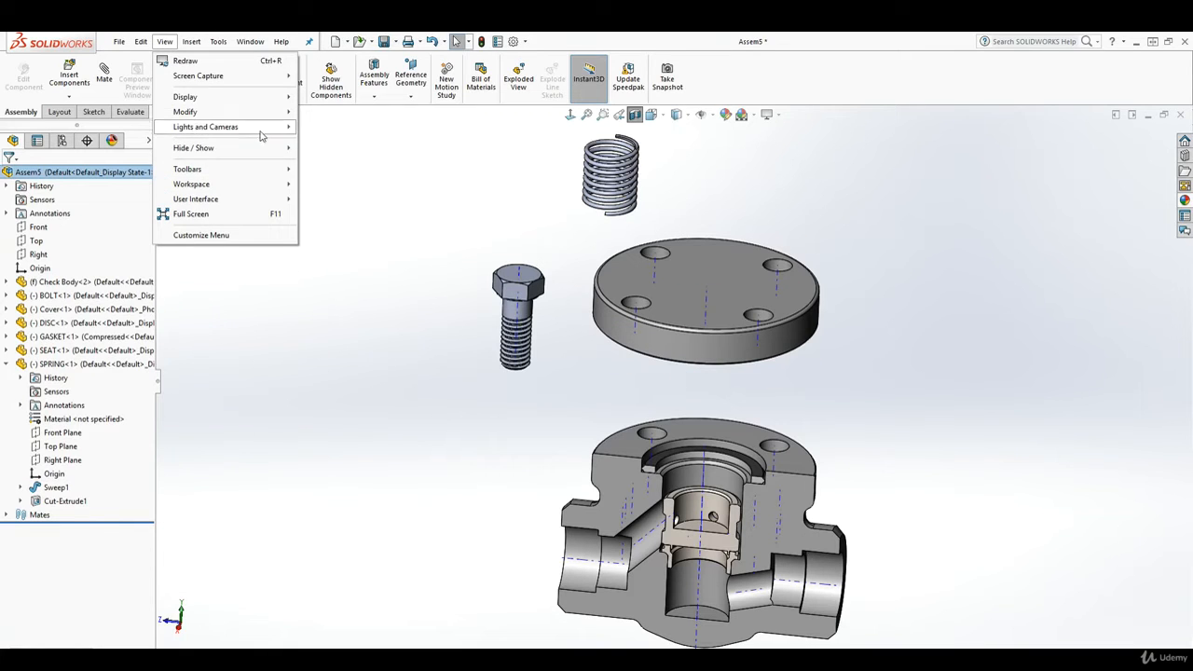
mouse_move(290, 98)
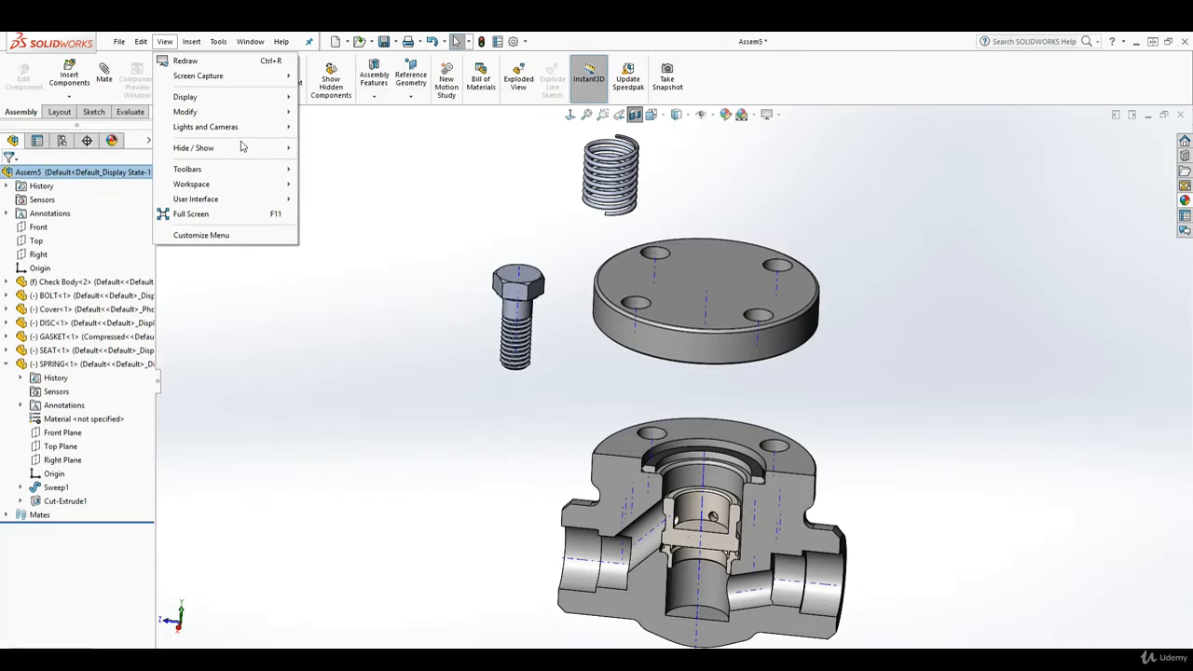
mouse_move(251, 149)
click(328, 208)
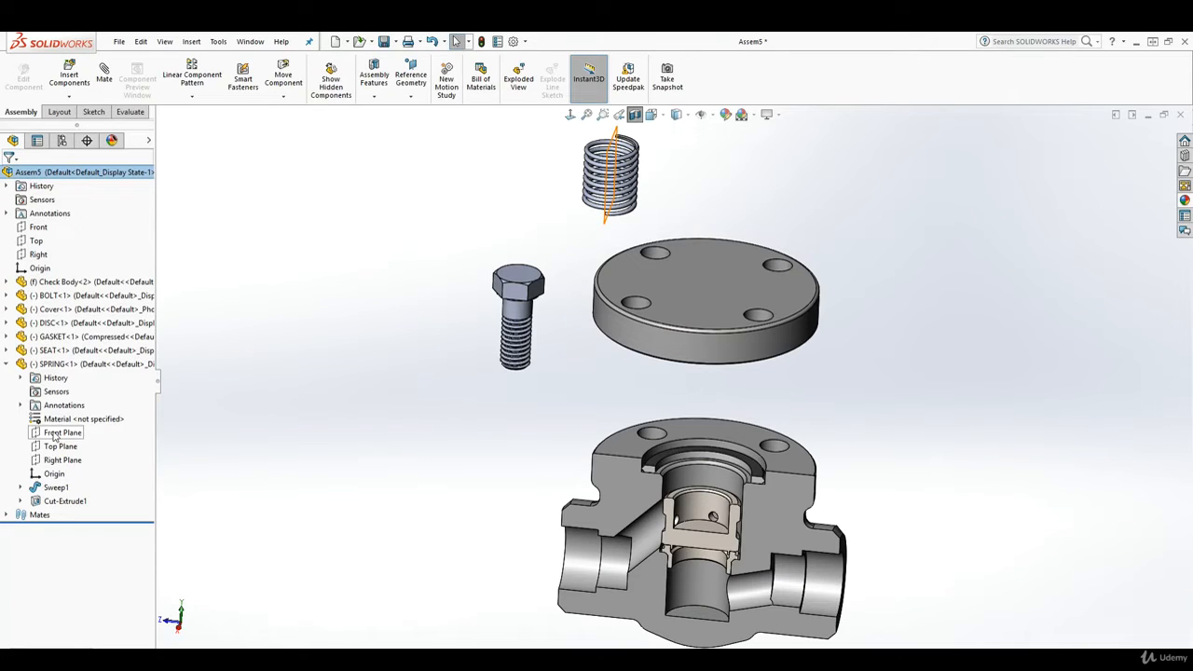
- Add a coincident mate between the spring's Front Plane and the assembly's Front plane
click(53, 436)
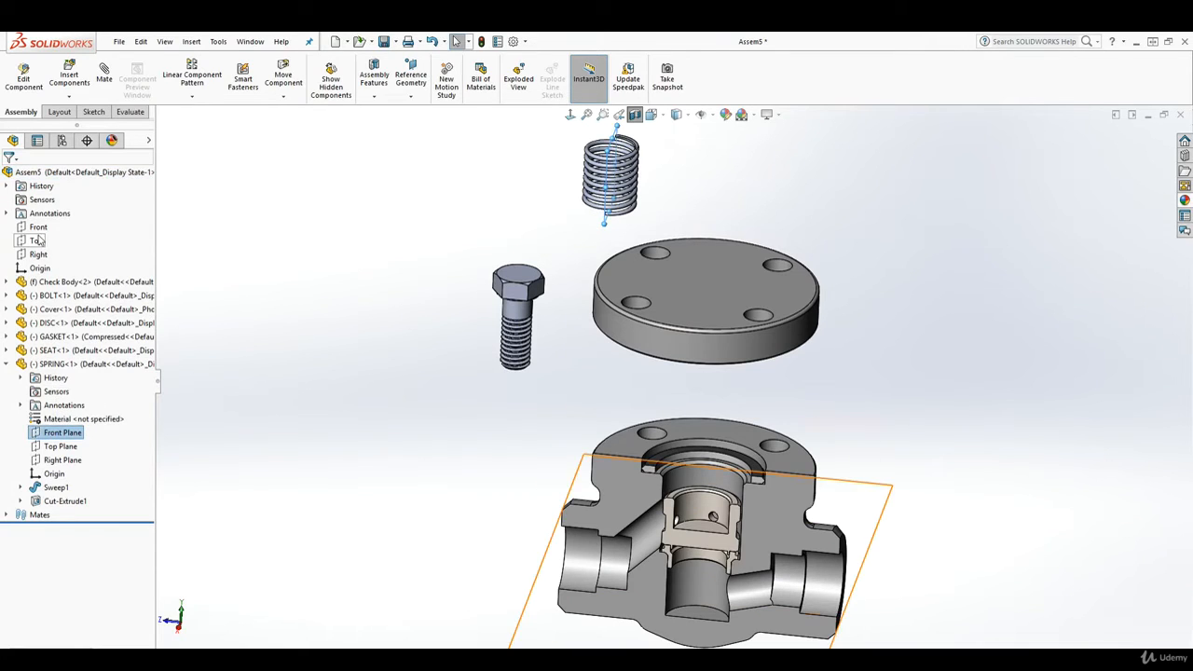
scroll(678, 377, up, 4)
middle_drag(796, 491, 574, 447)
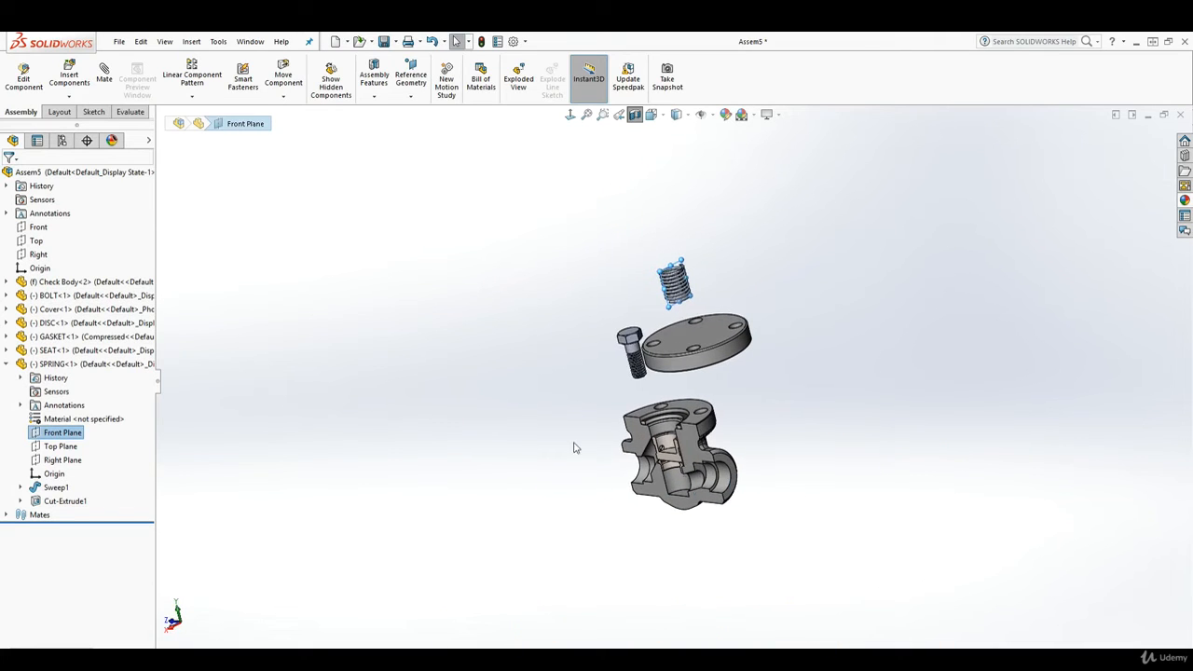
click(39, 228)
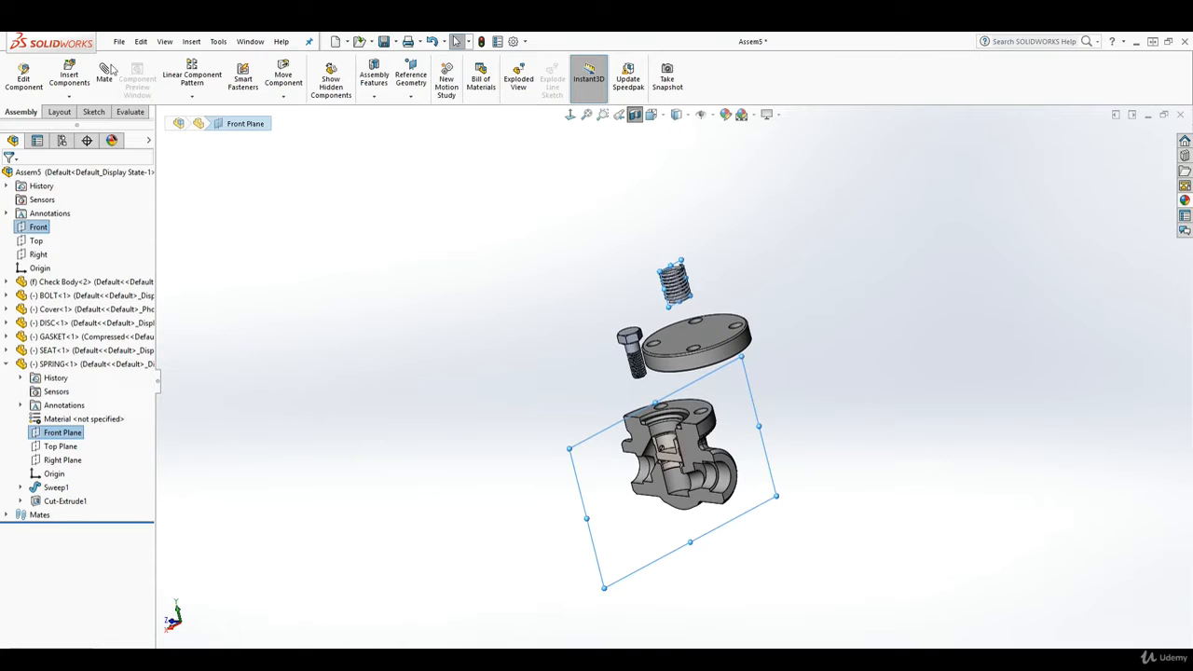
click(107, 71)
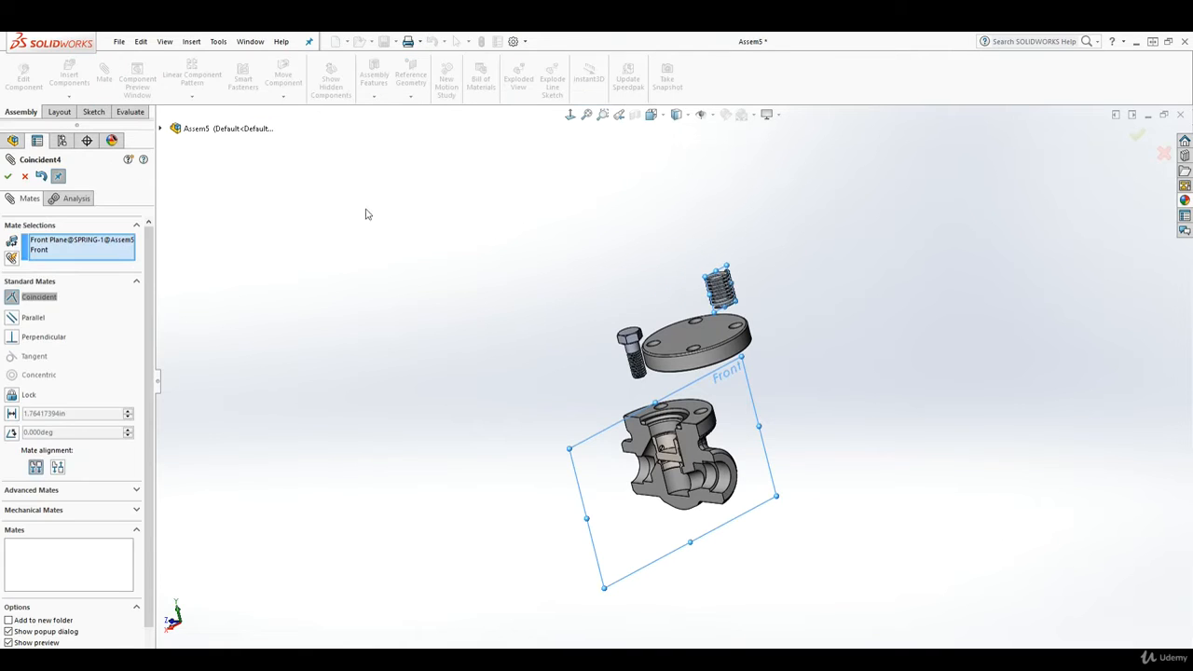
click(8, 176)
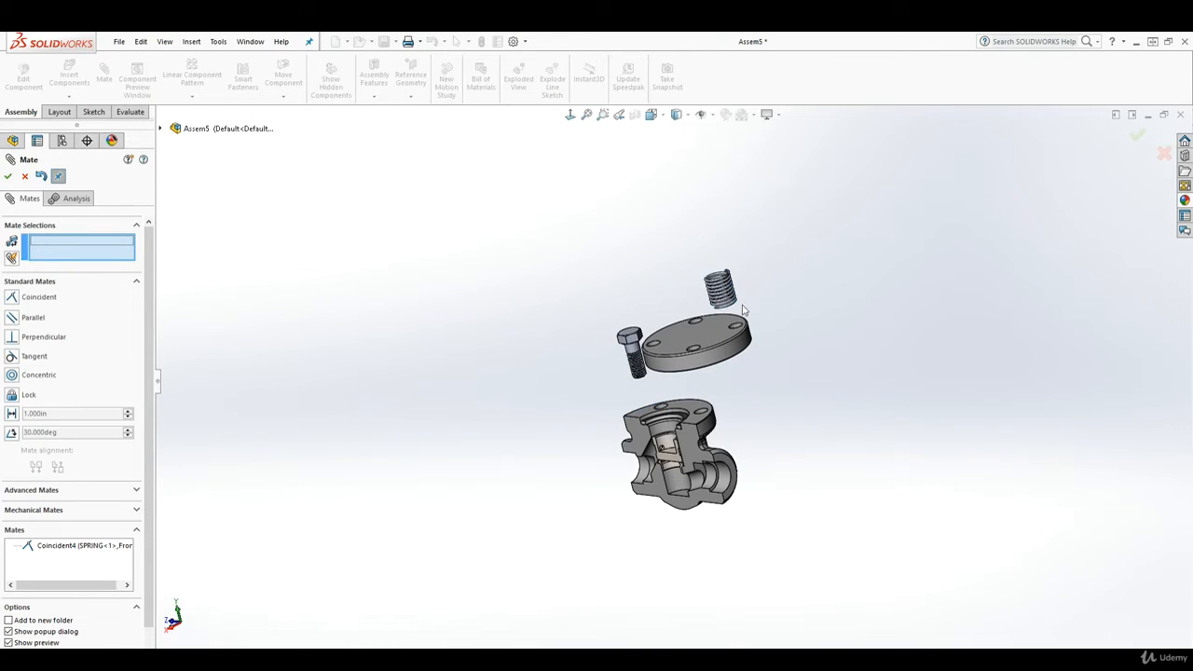
- Move the spring along the assembly's Front plane to test its remaining freedom, and finish mating
drag(720, 294, 661, 339)
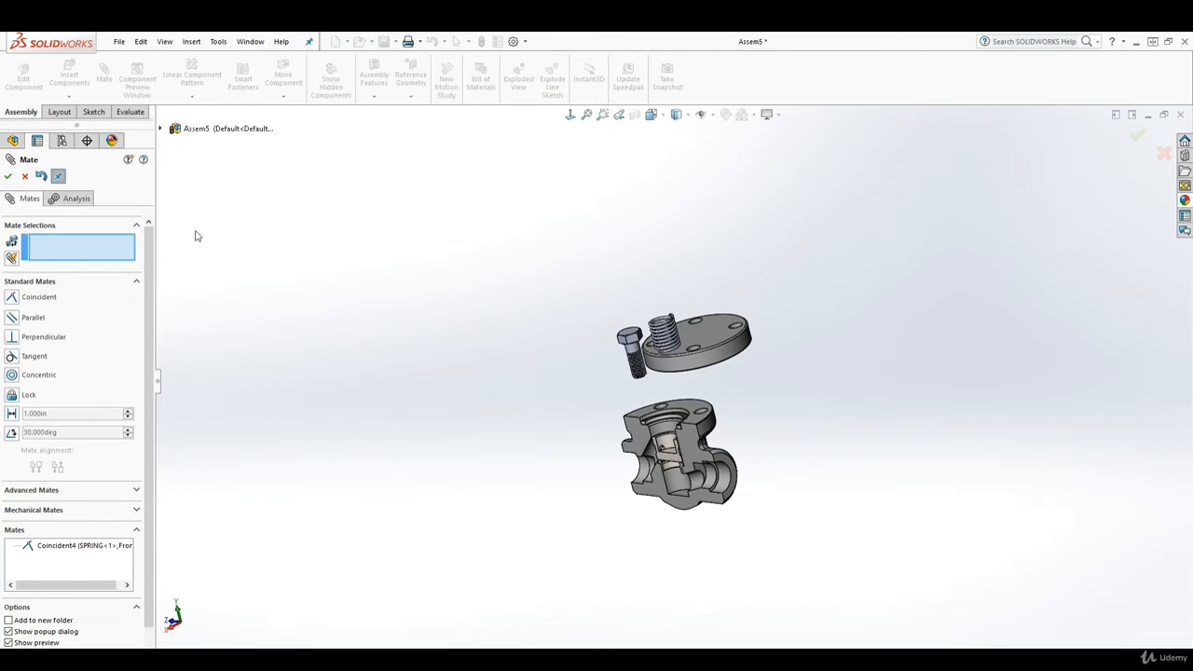
click(160, 130)
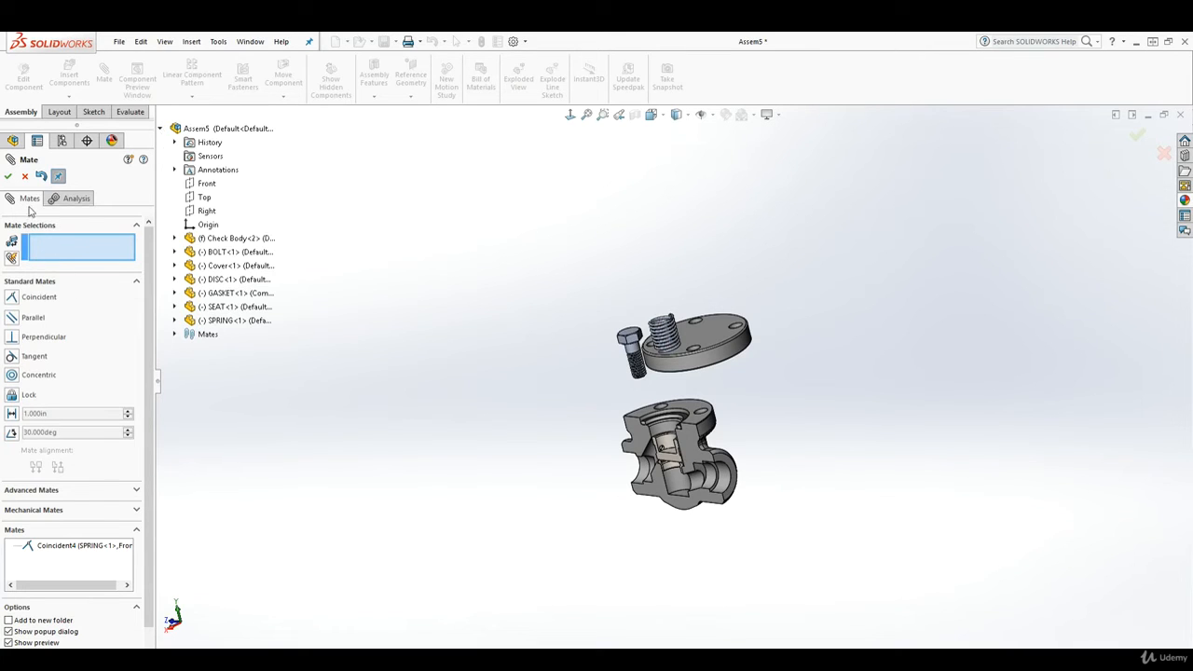
click(25, 177)
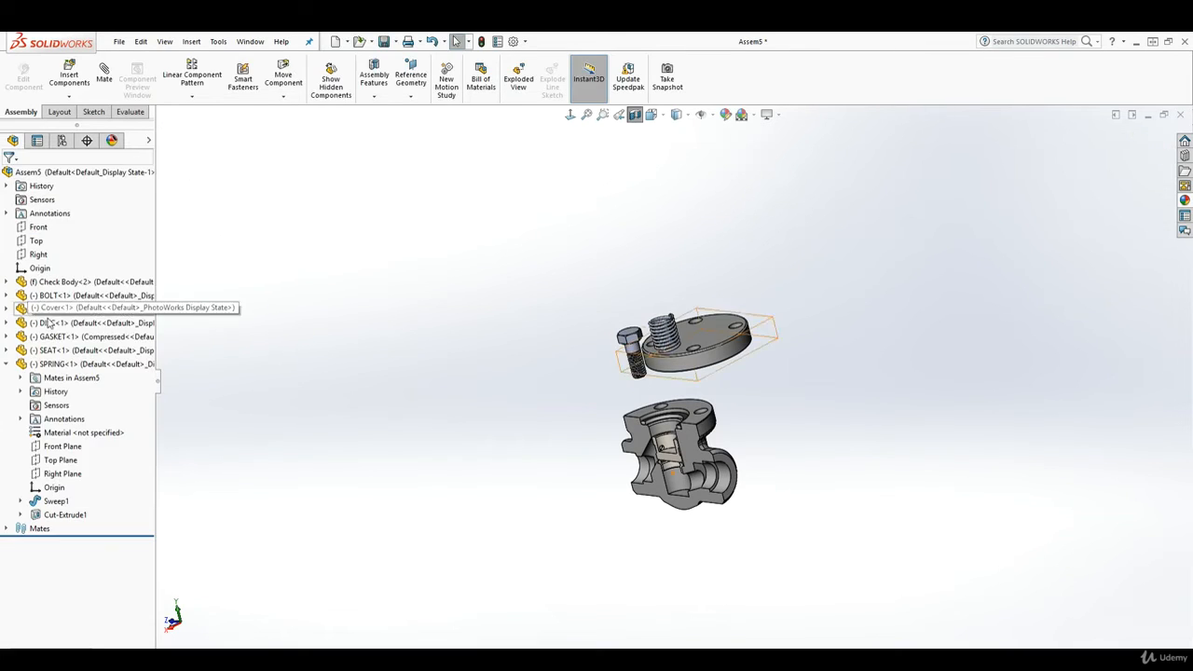
- Add a coincident mate between the spring's Right Plane and the assembly's Right plane
click(62, 473)
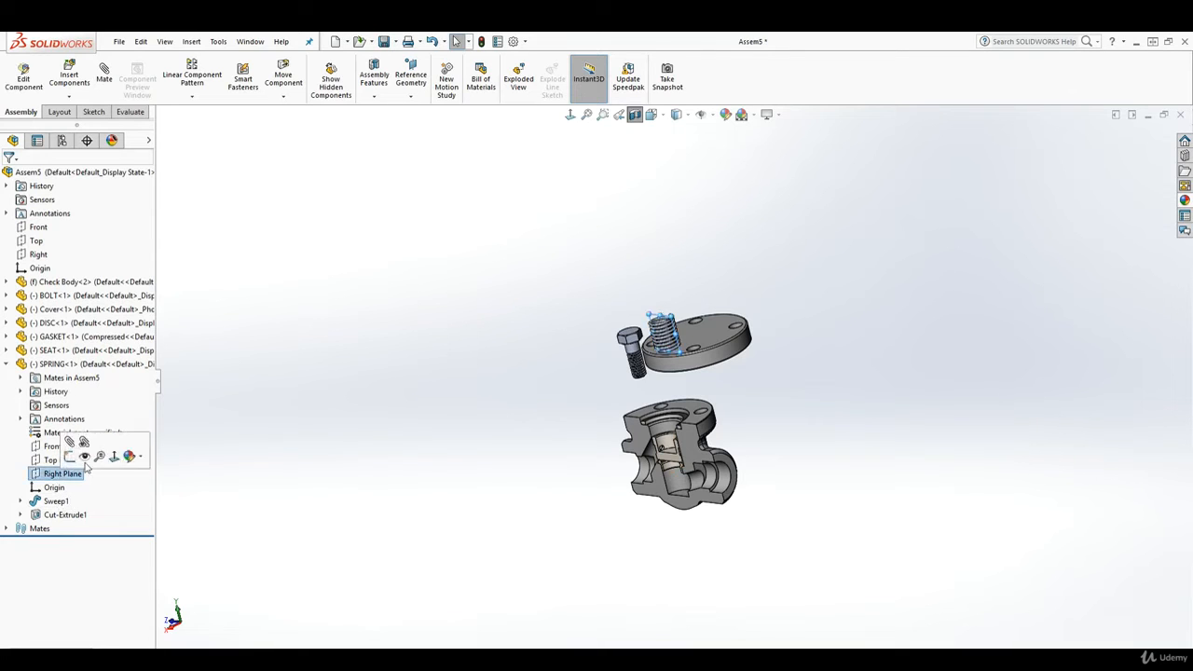
click(129, 456)
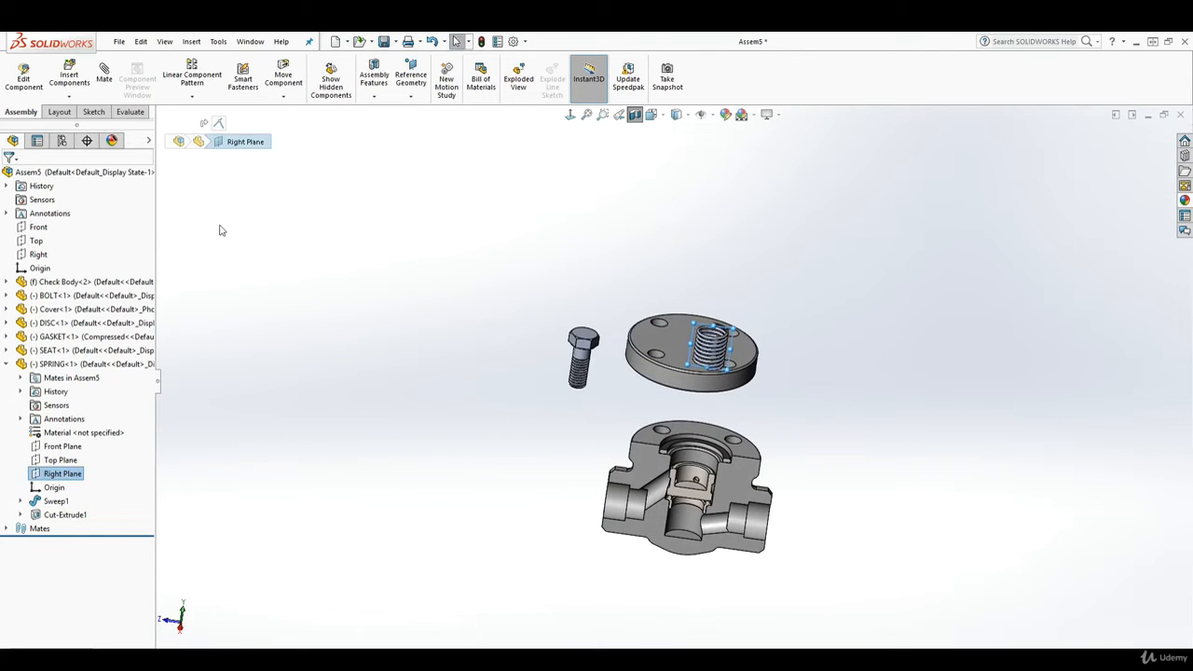
click(38, 254)
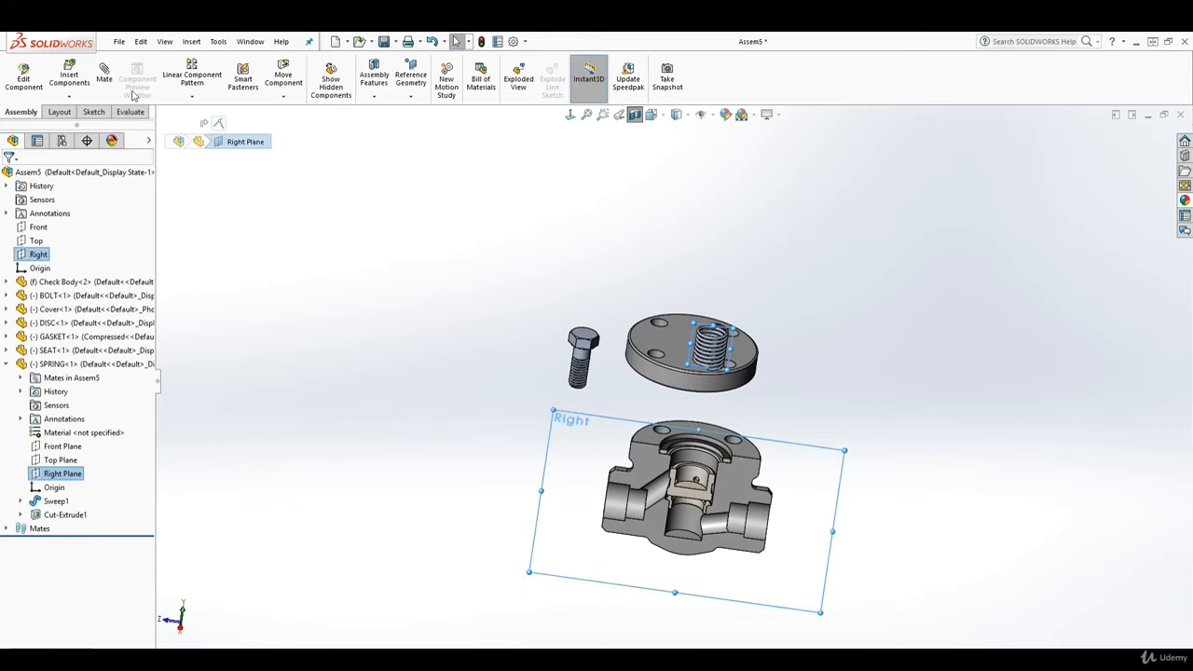
click(104, 75)
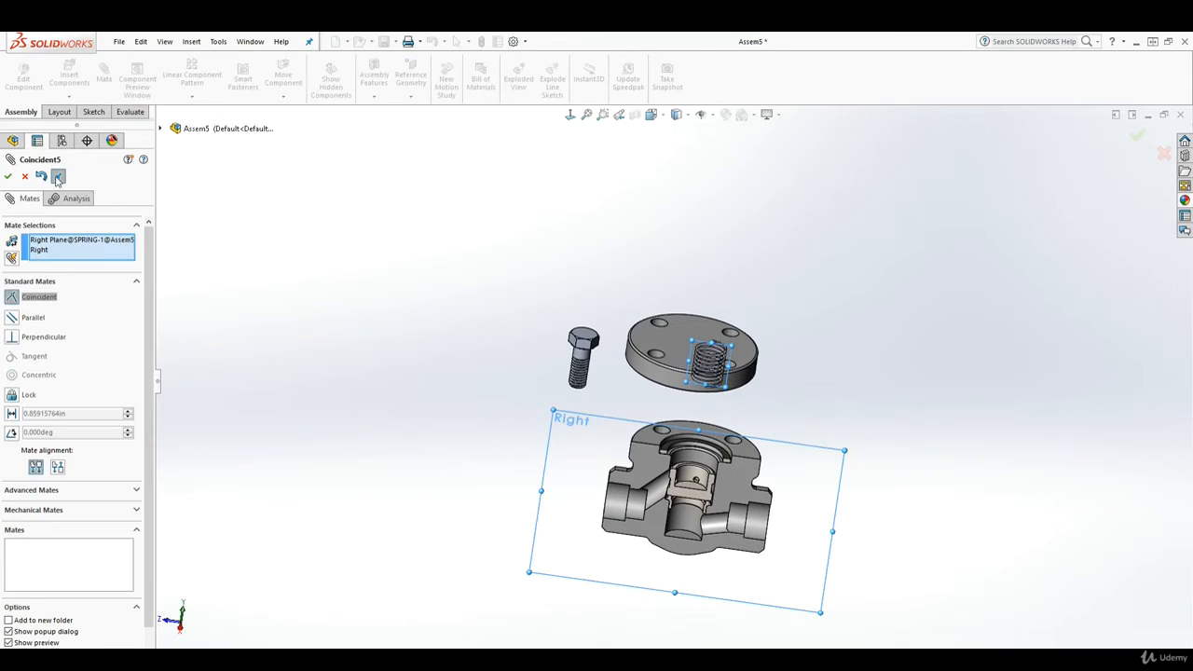
click(9, 177)
- Slide the spring down into the check body's bore and back up above the disc to test its remaining vertical freedom
middle_drag(705, 345, 642, 399)
drag(642, 399, 656, 489)
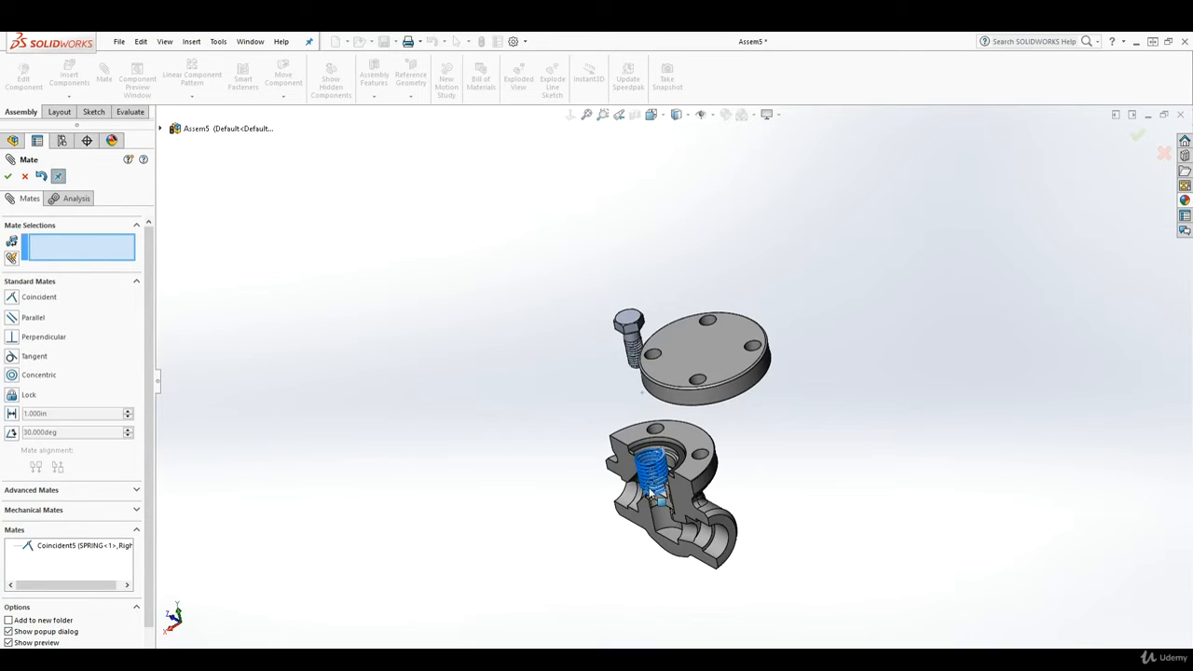
middle_drag(704, 453, 801, 415)
scroll(651, 445, down, 6)
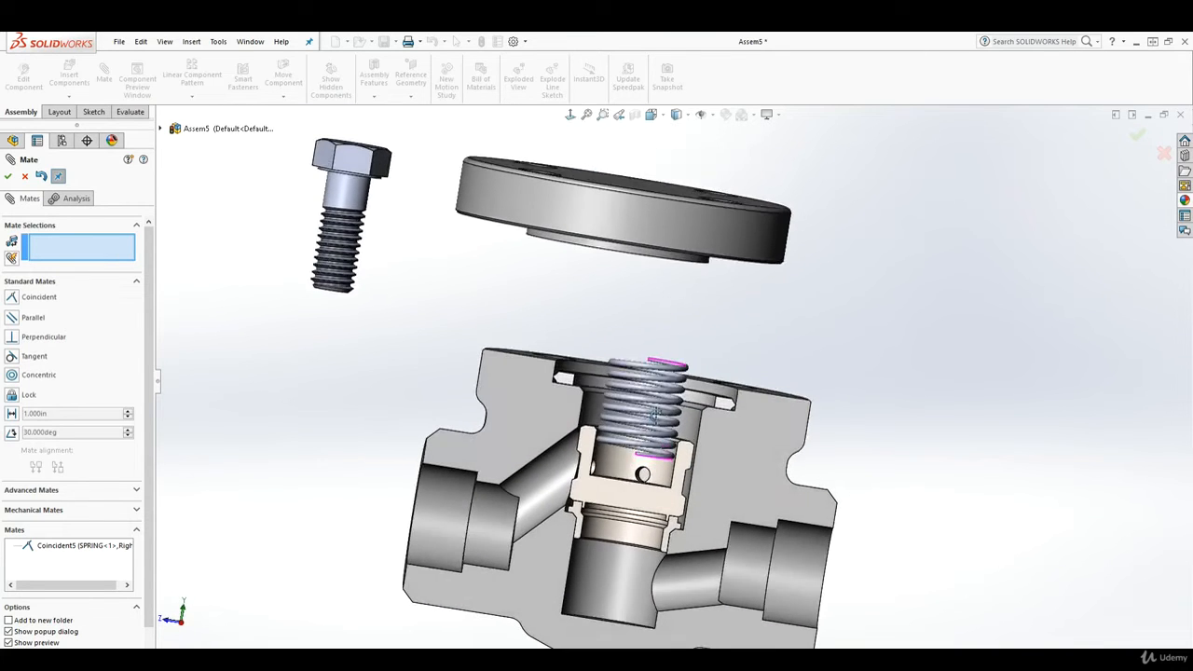
drag(650, 445, 656, 345)
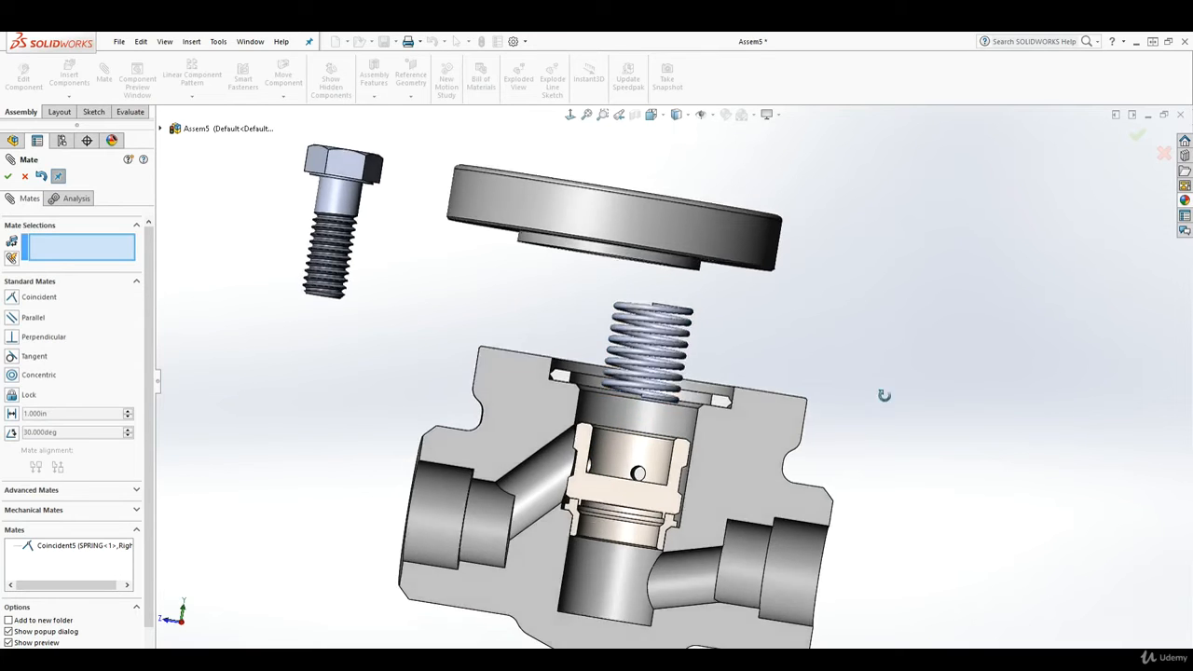
- Add a coincident mate between the flat lower end face of the spring and the disc's inner floor
middle_drag(884, 395, 897, 250)
scroll(678, 278, down, 4)
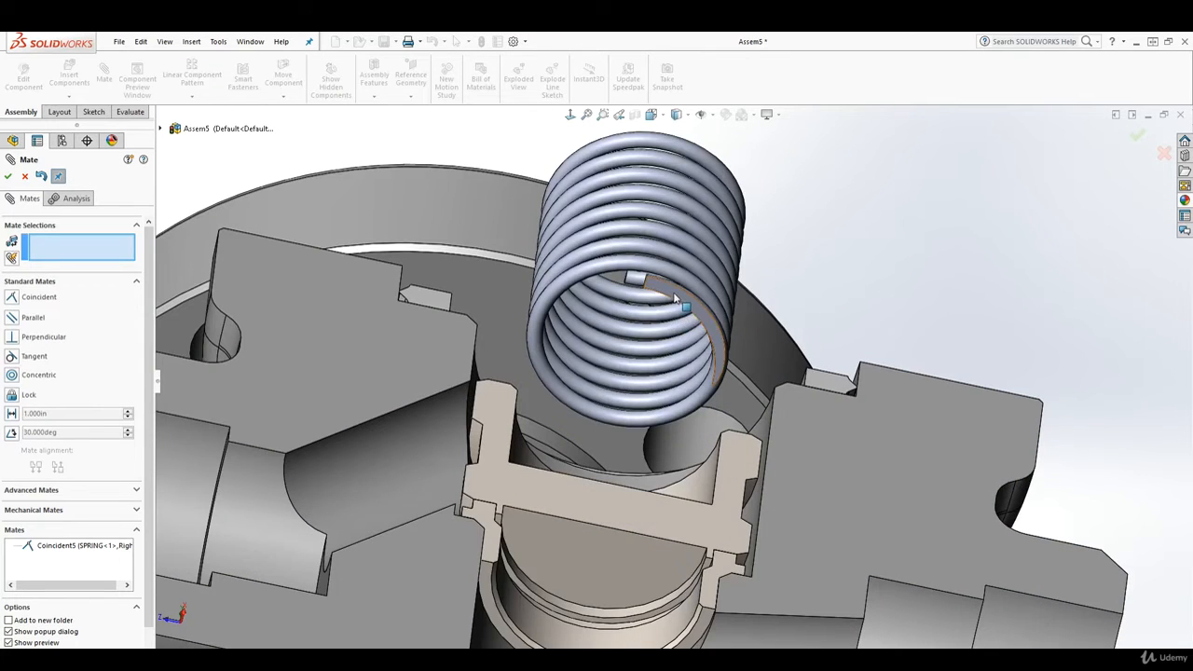
click(685, 319)
middle_drag(900, 294, 688, 484)
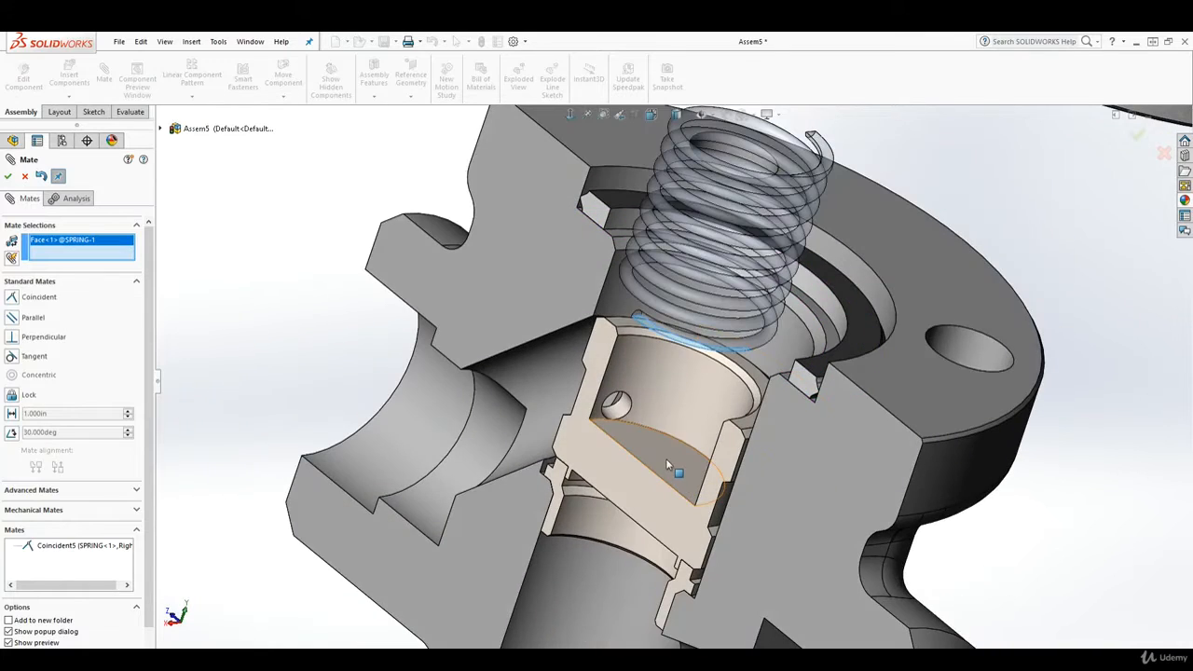
click(667, 465)
click(7, 177)
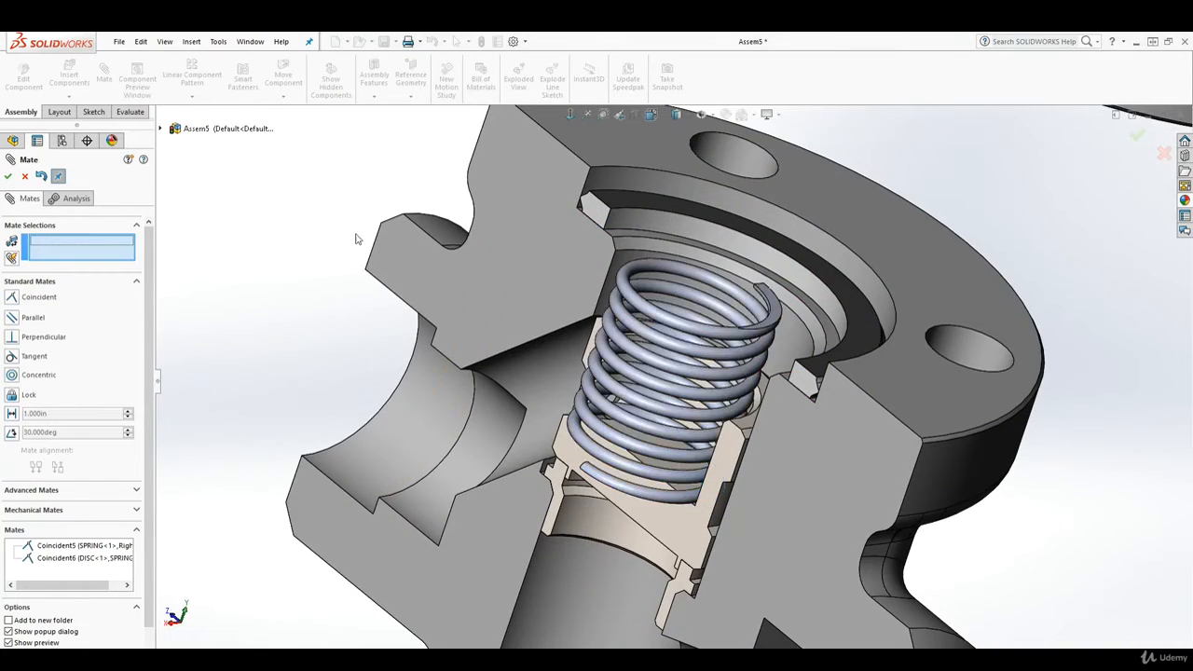
- Finish mating the spring and turn off the section view to show the complete check body
scroll(667, 462, up, 5)
middle_drag(835, 418, 736, 438)
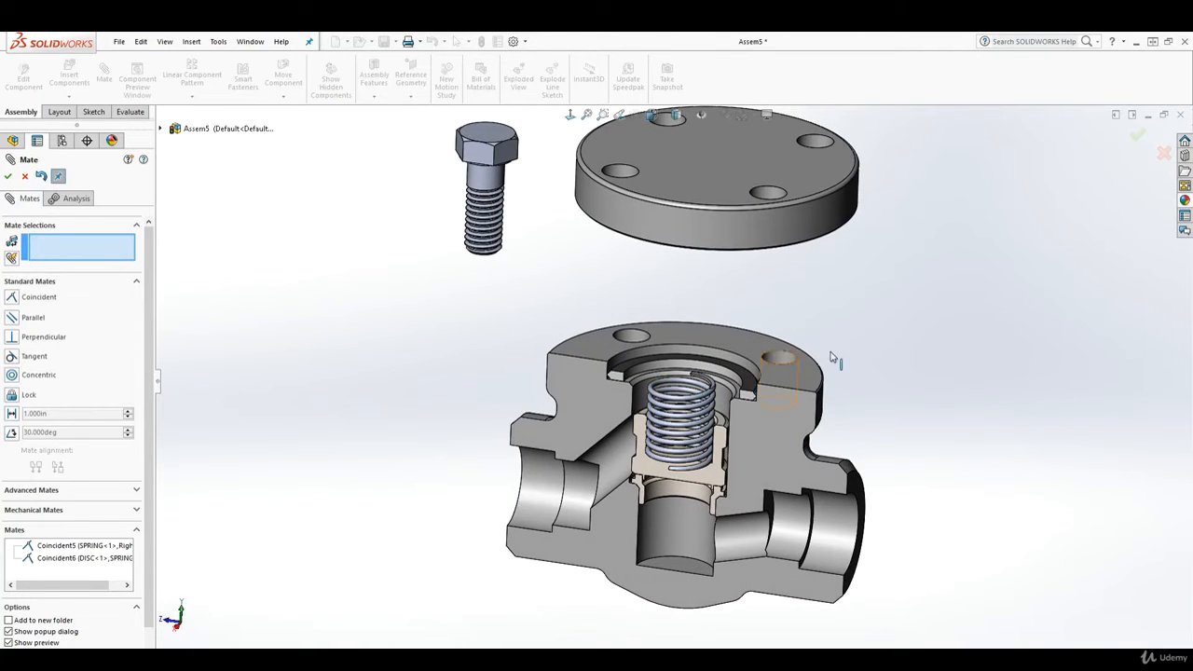
click(7, 177)
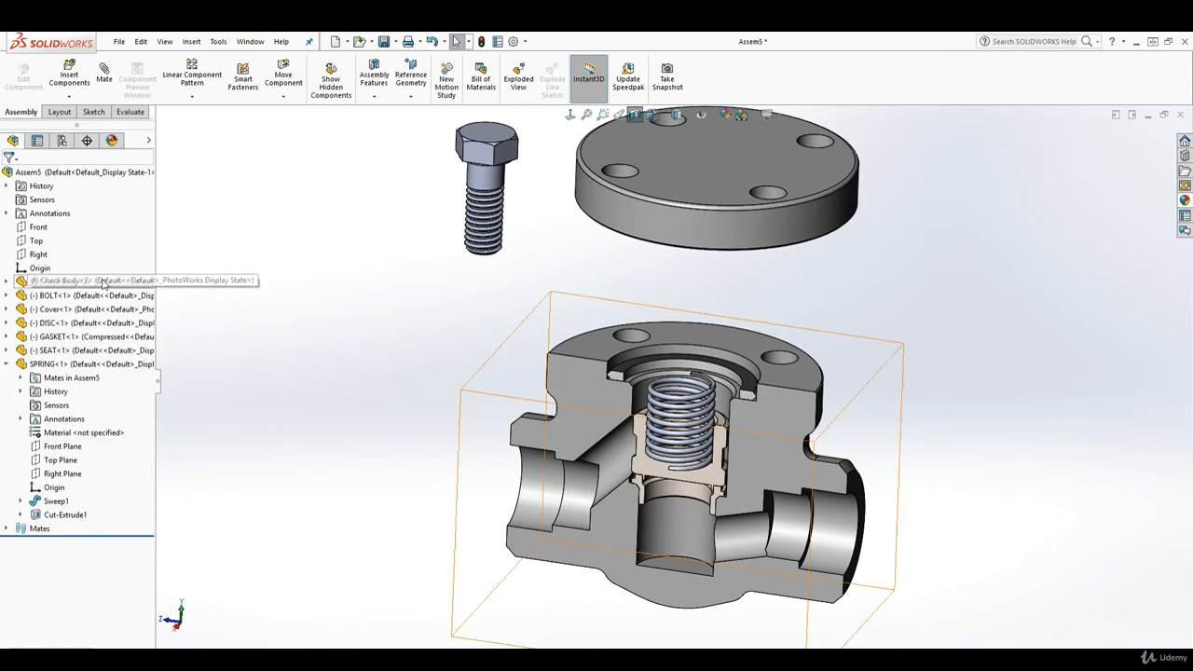
middle_drag(647, 395, 688, 398)
scroll(687, 399, up, 1)
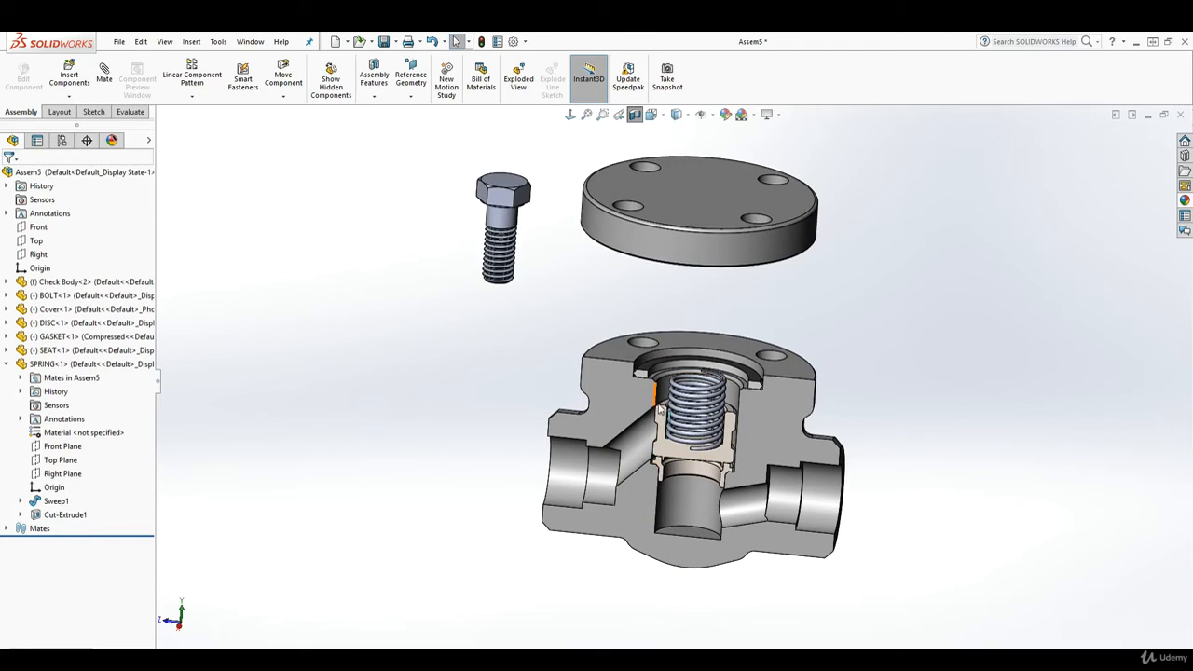
click(638, 116)
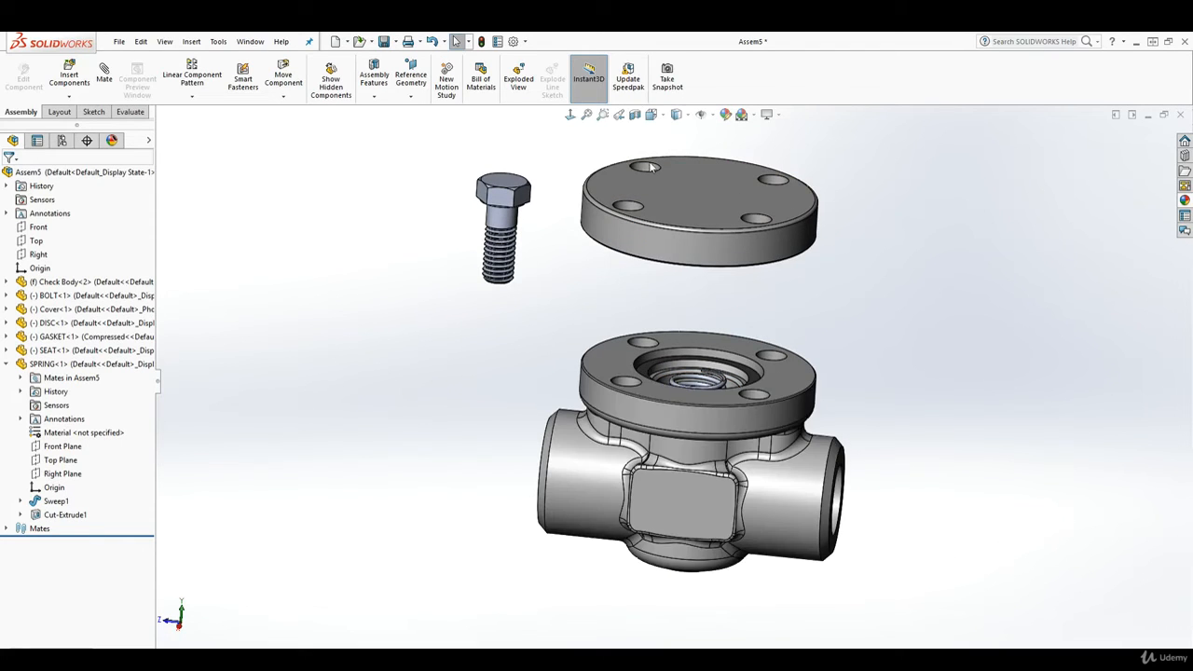
- Add a concentric mate between the cover's outer cylindrical face and the outer cylindrical face of the check body's flange
middle_drag(680, 391, 671, 266)
click(644, 246)
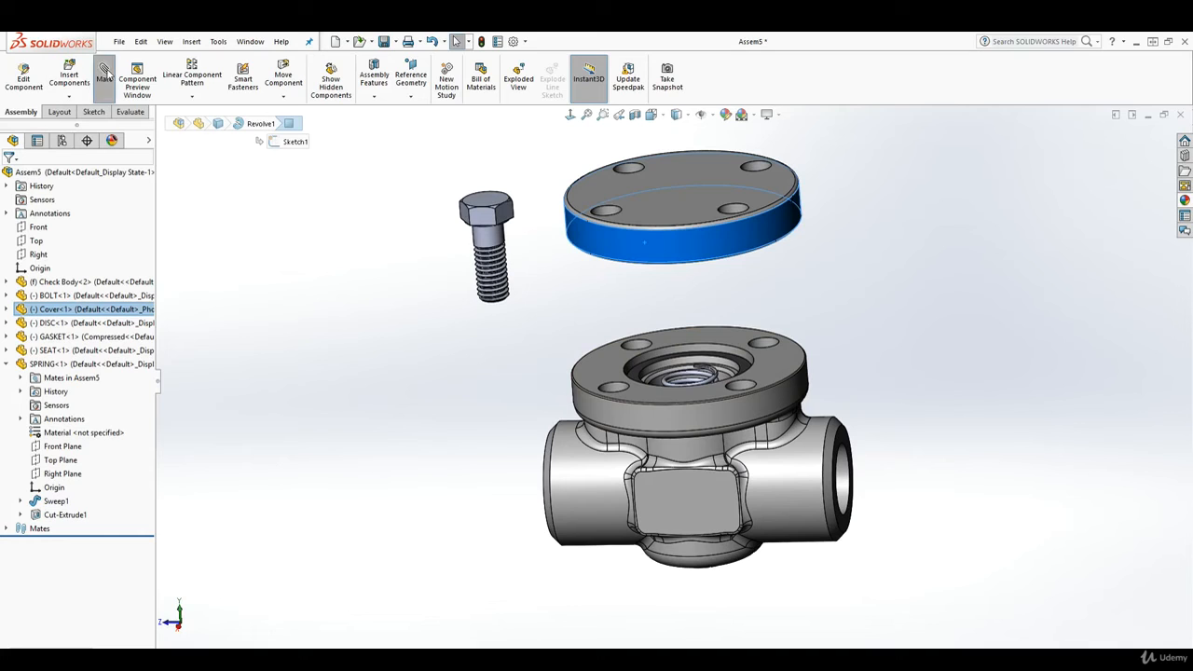
click(104, 72)
click(593, 408)
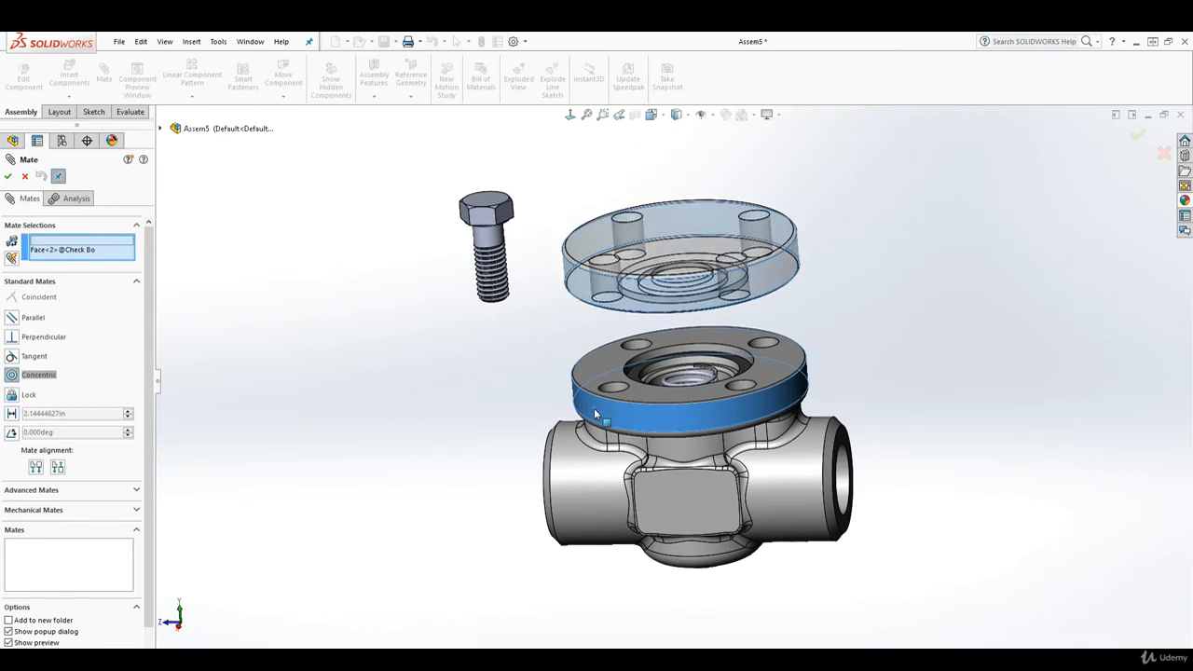
click(8, 178)
- Add a coincident mate between the cover's underside and the top face of the check body's flange
middle_drag(669, 462, 782, 461)
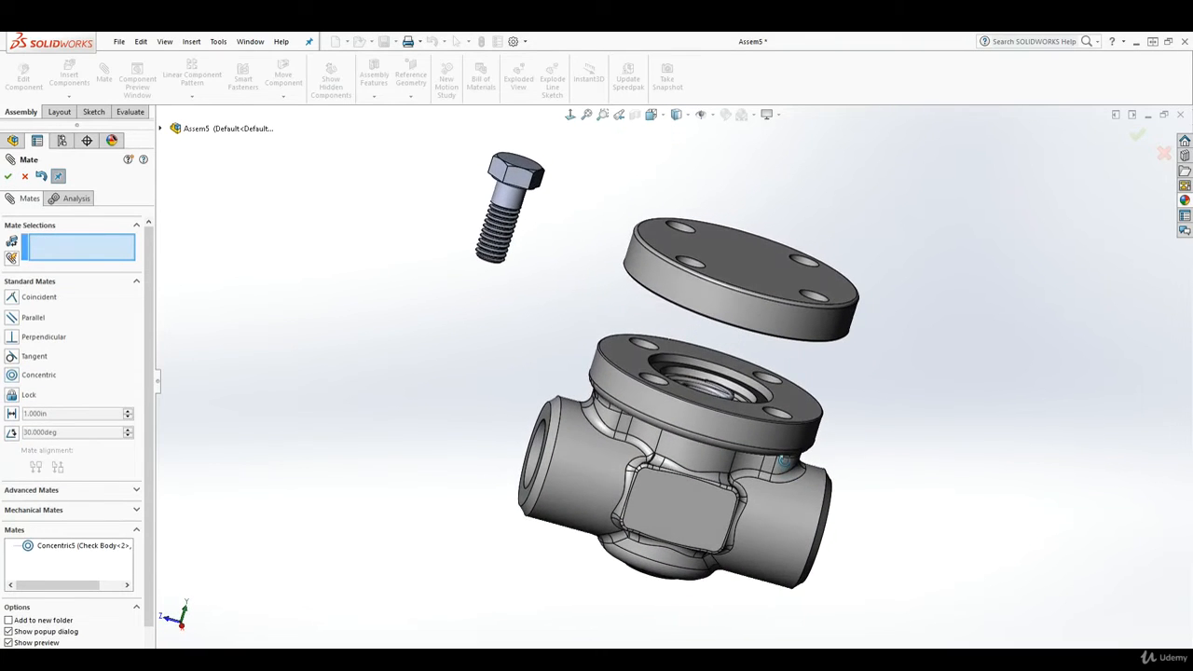
middle_drag(752, 350, 598, 348)
click(656, 258)
click(597, 348)
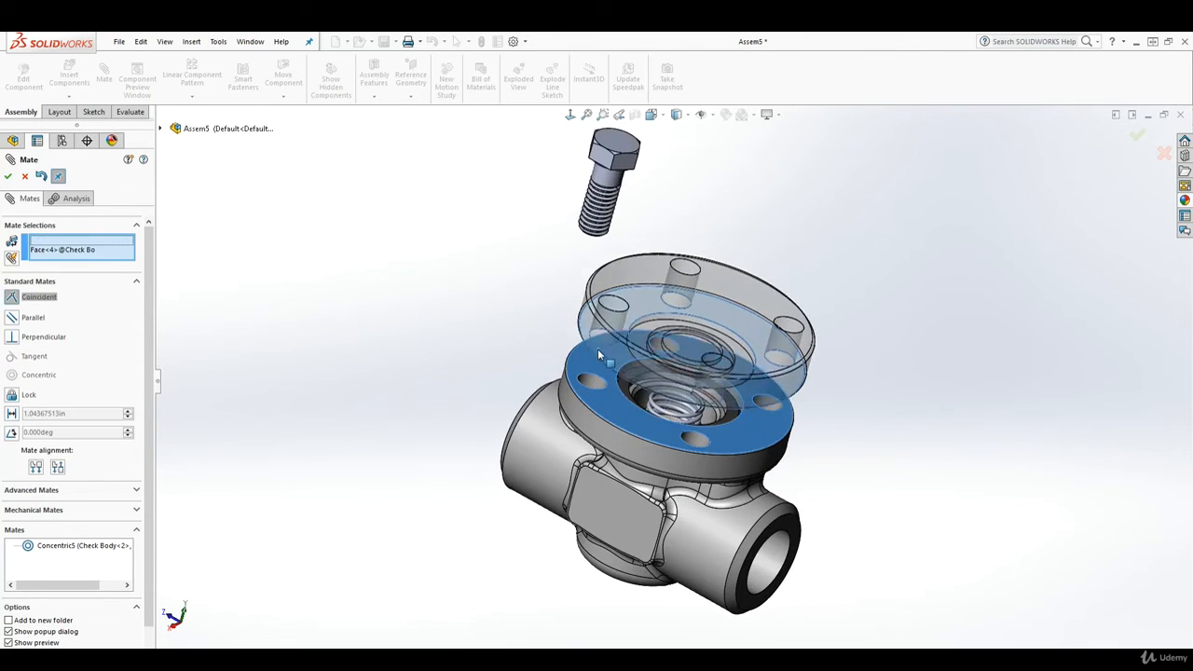
click(8, 176)
- Add a concentric mate between the bolt's shank and one of the cover's bolt holes
mouse_move(653, 438)
middle_down()
mouse_move(720, 481)
mouse_move(643, 438)
middle_up()
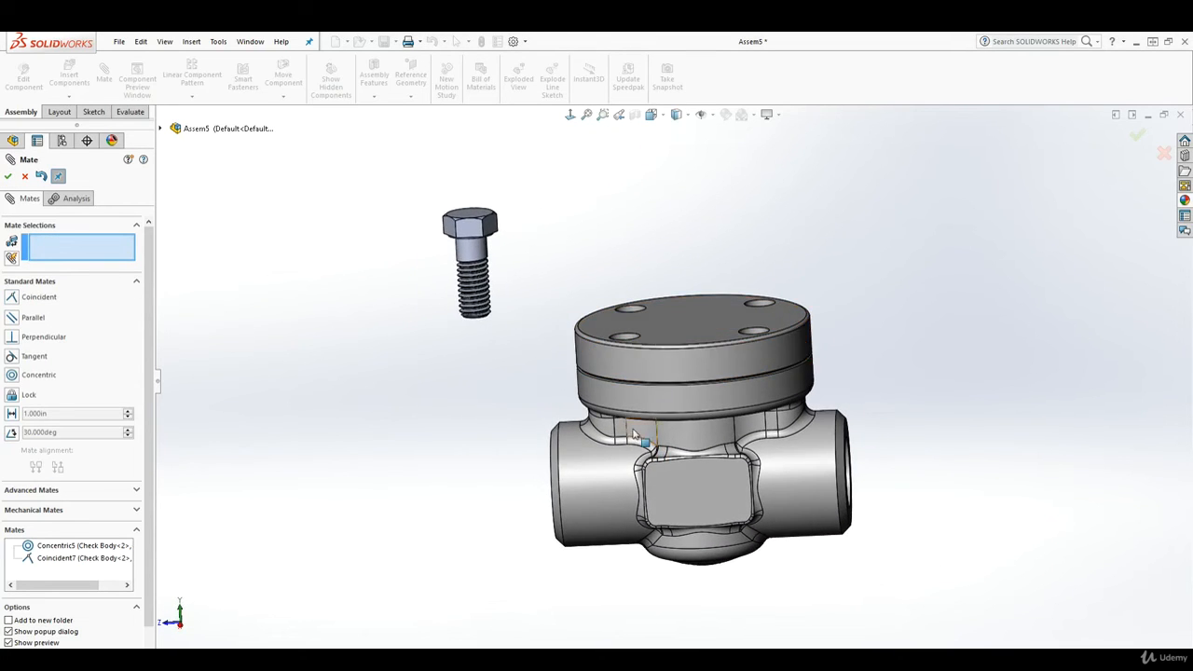
click(474, 248)
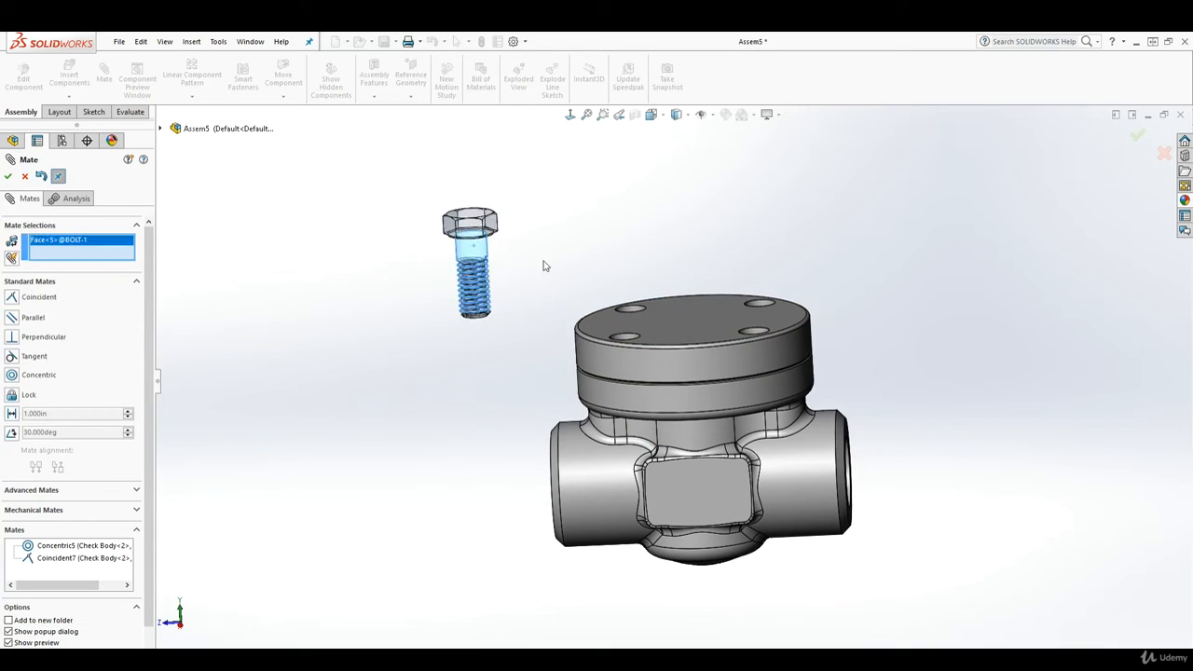
scroll(638, 293, down, 1)
middle_drag(639, 293, 631, 384)
scroll(632, 384, down, 1)
click(638, 318)
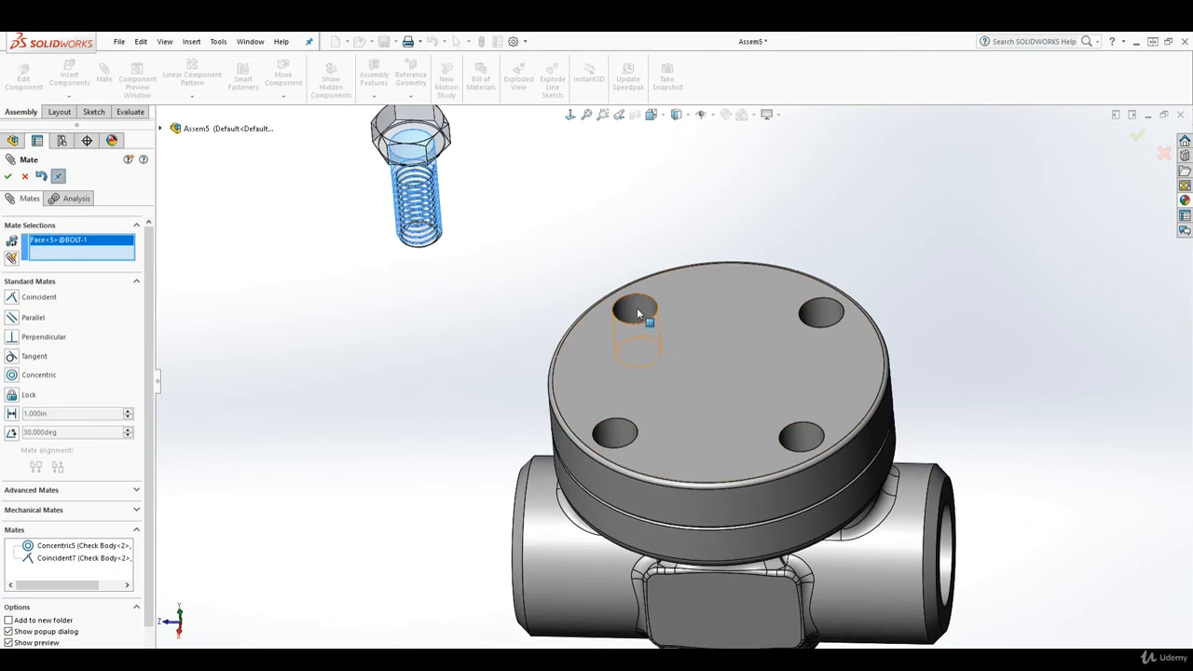
middle_drag(603, 401, 561, 302)
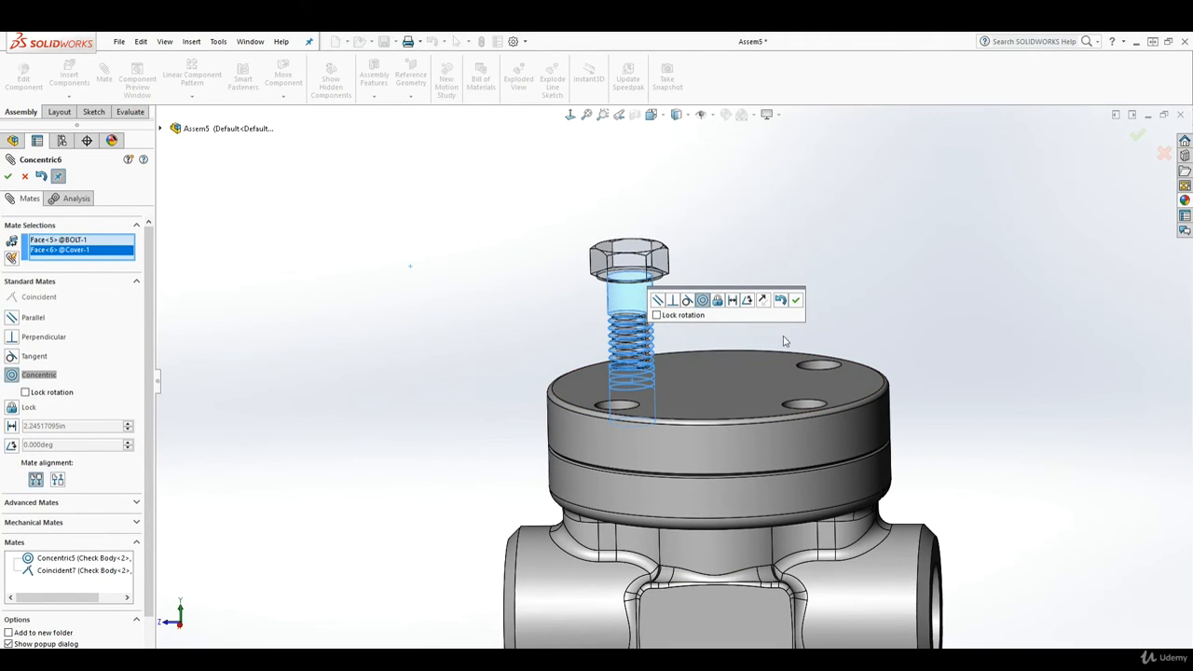
click(795, 301)
- Mate the bolt head's underside to the cover's top face, trying parallel and perpendicular before applying coincident, and finish mating
middle_drag(704, 353, 634, 377)
click(623, 245)
click(623, 312)
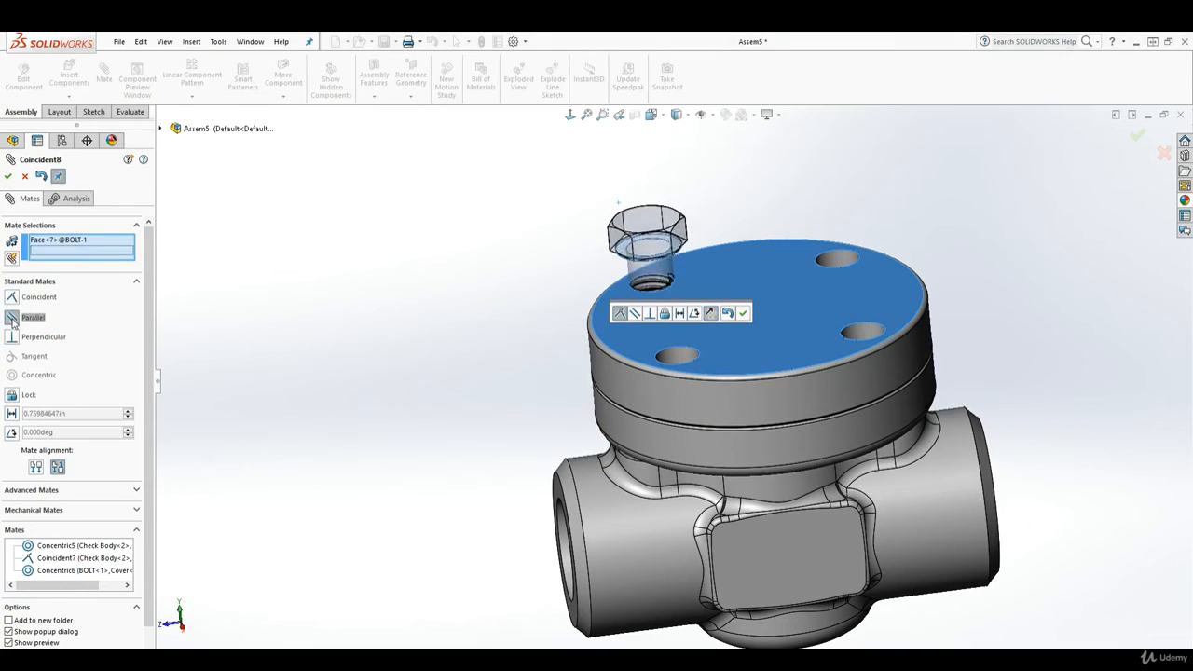
click(11, 317)
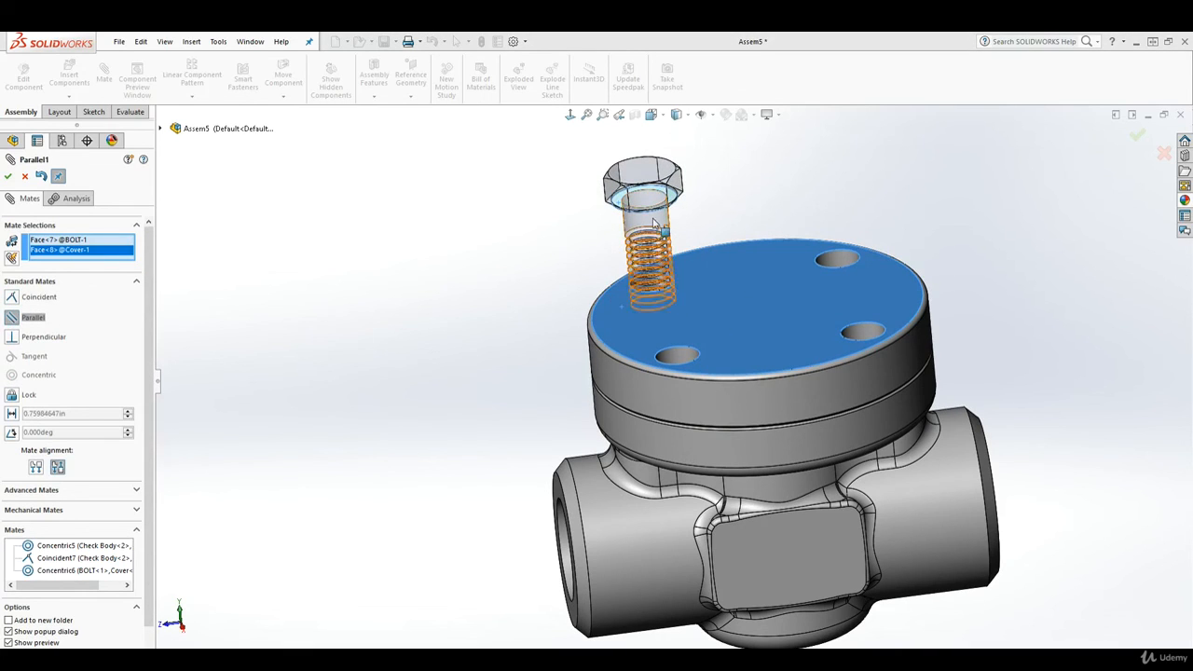
click(11, 338)
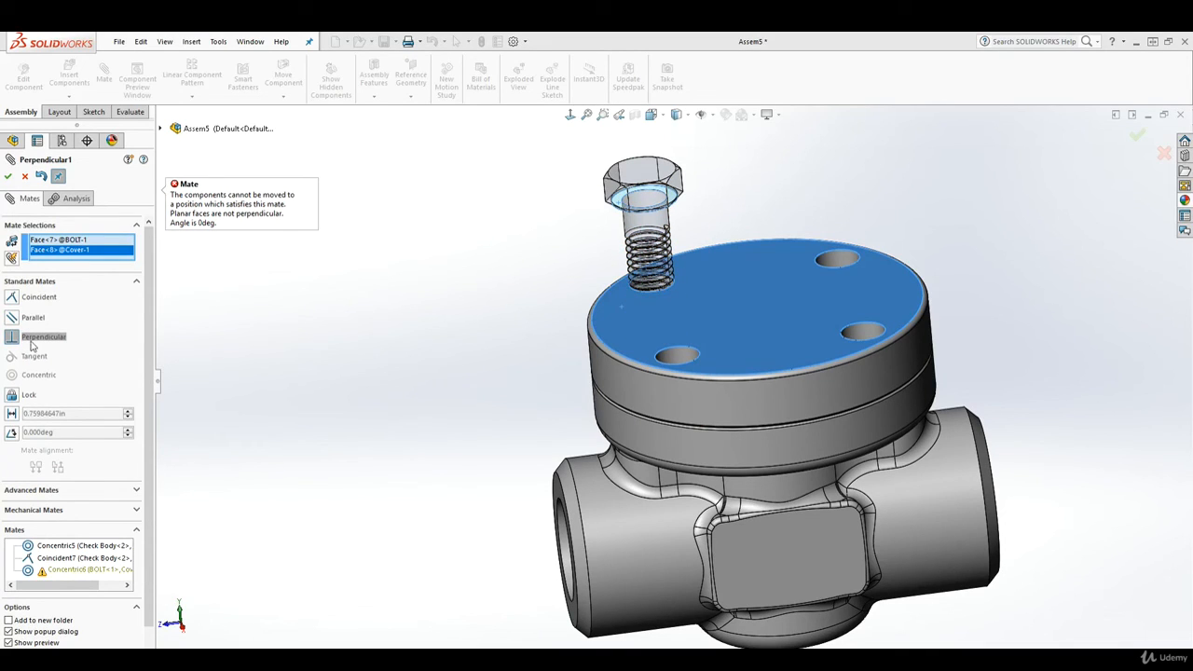
click(13, 298)
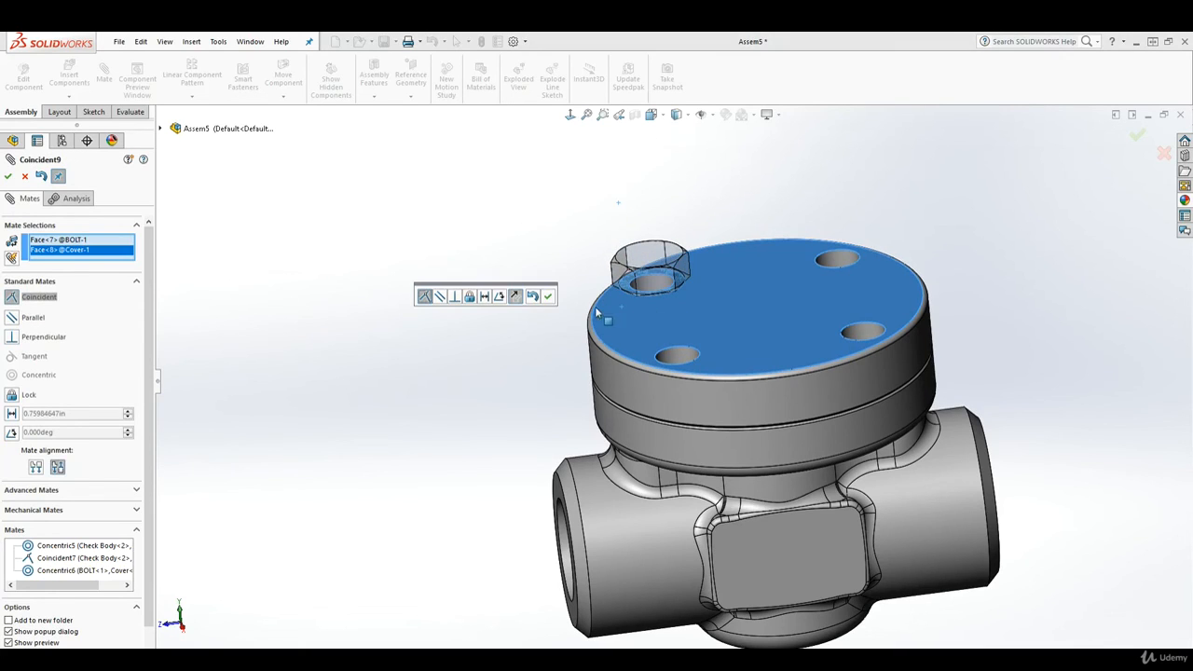
click(8, 176)
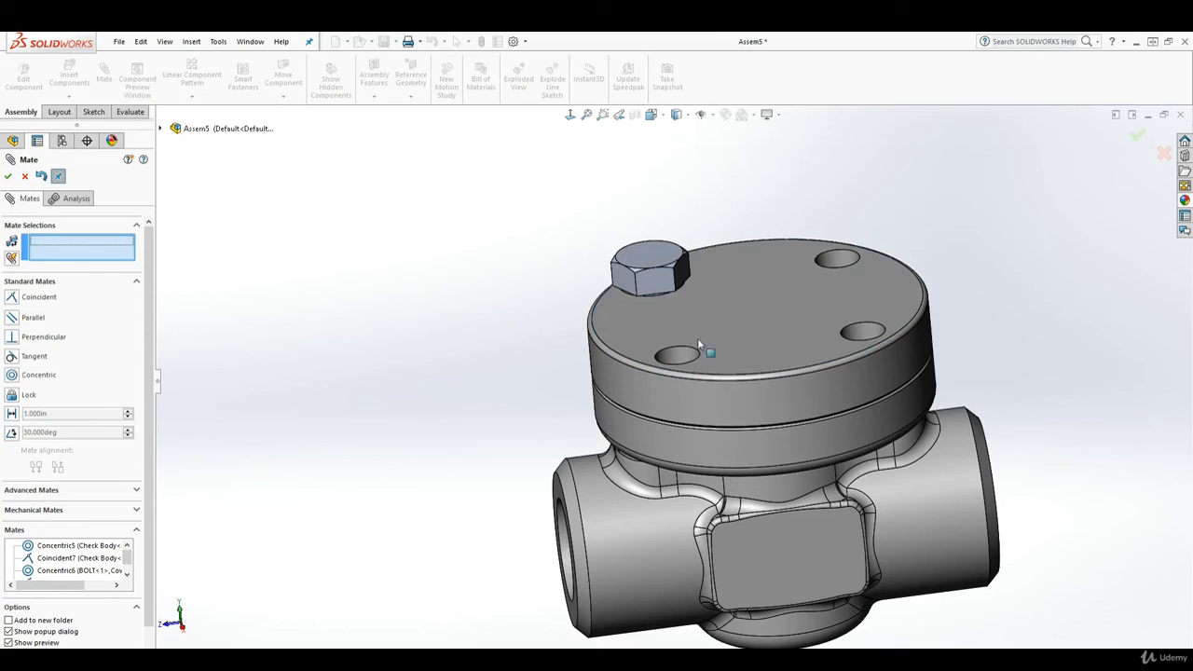
middle_drag(706, 347, 964, 404)
click(8, 176)
- Inspect the assembled valve's interior with a section view on the Right plane, and turn the section off again
scroll(998, 431, down, 3)
click(634, 114)
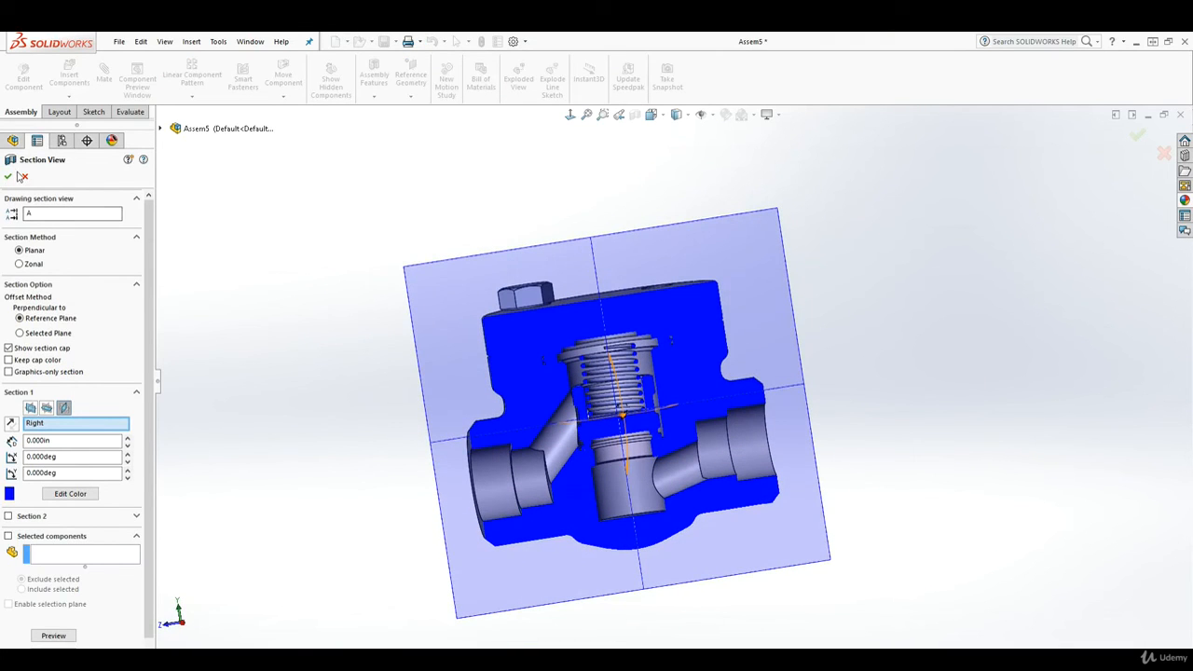
click(7, 176)
middle_drag(755, 414, 794, 456)
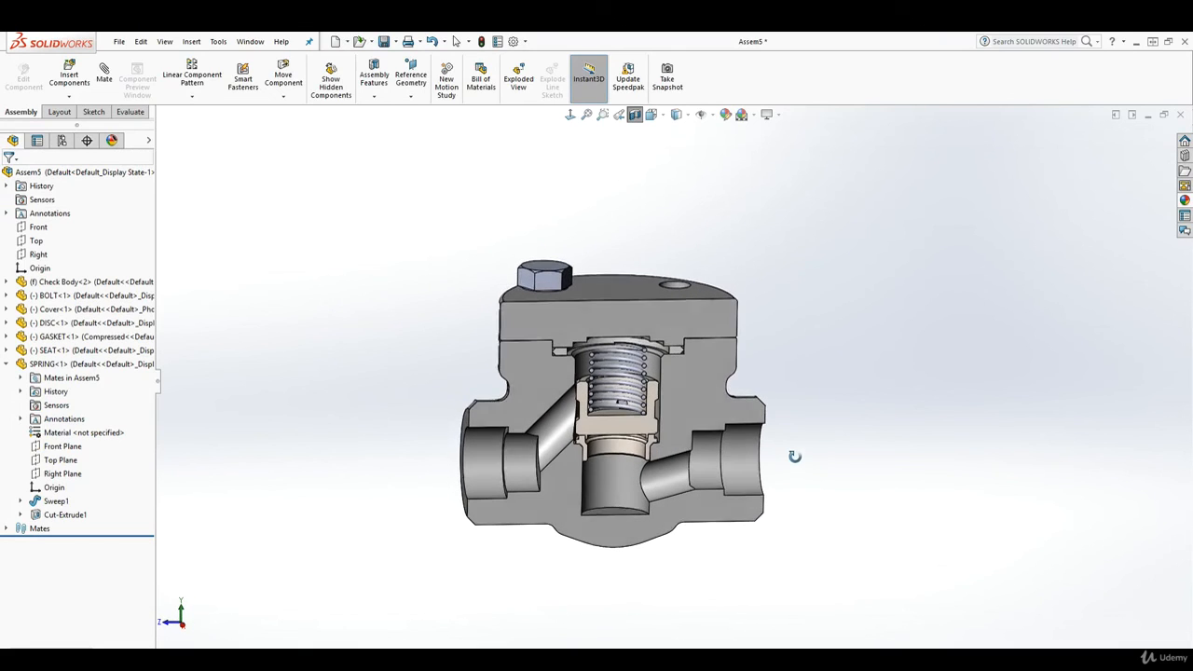
click(635, 114)
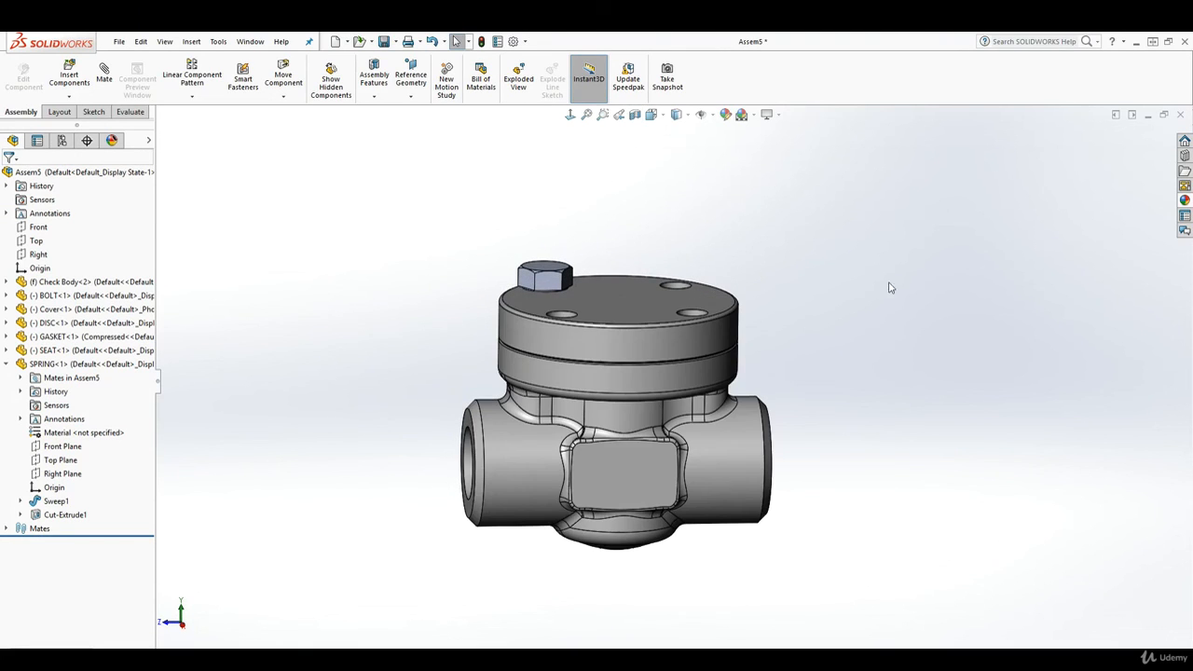
- Collapse the spring's entries in the feature tree and view the assembled valve from above
click(7, 365)
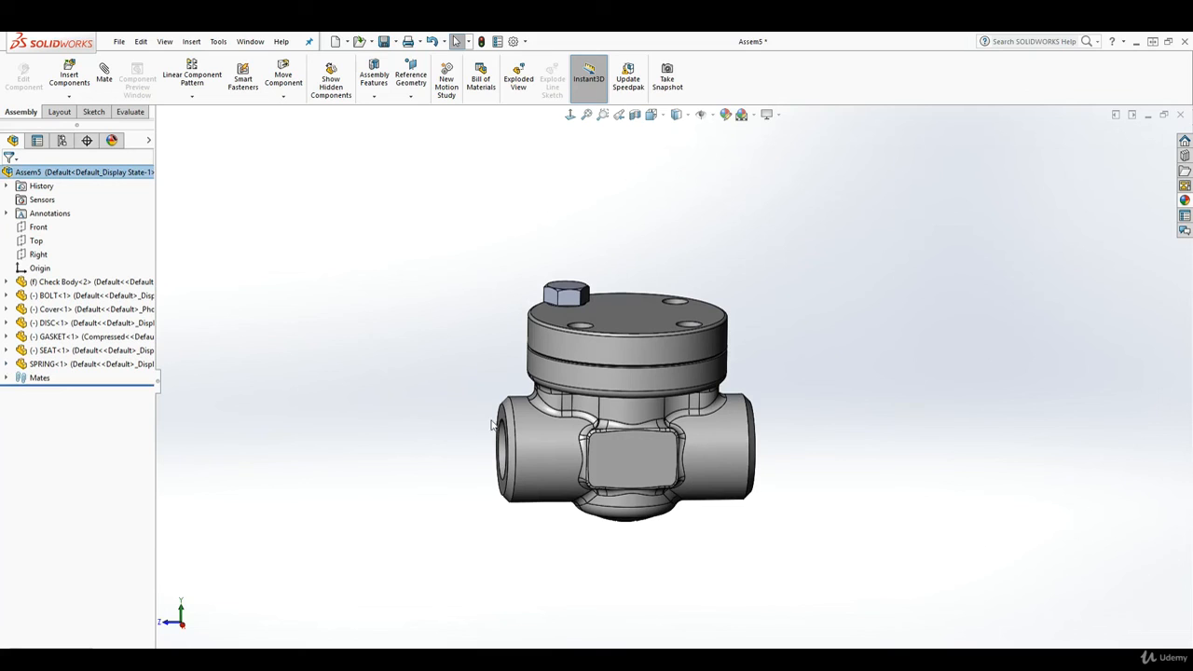
middle_drag(742, 394, 743, 429)
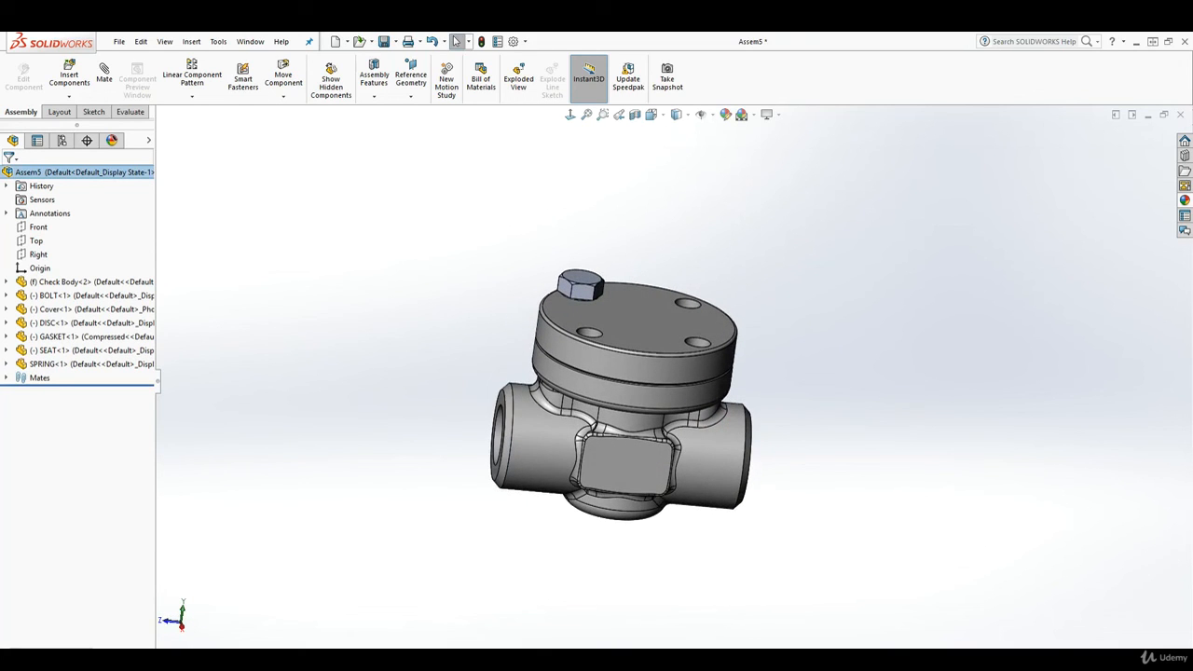